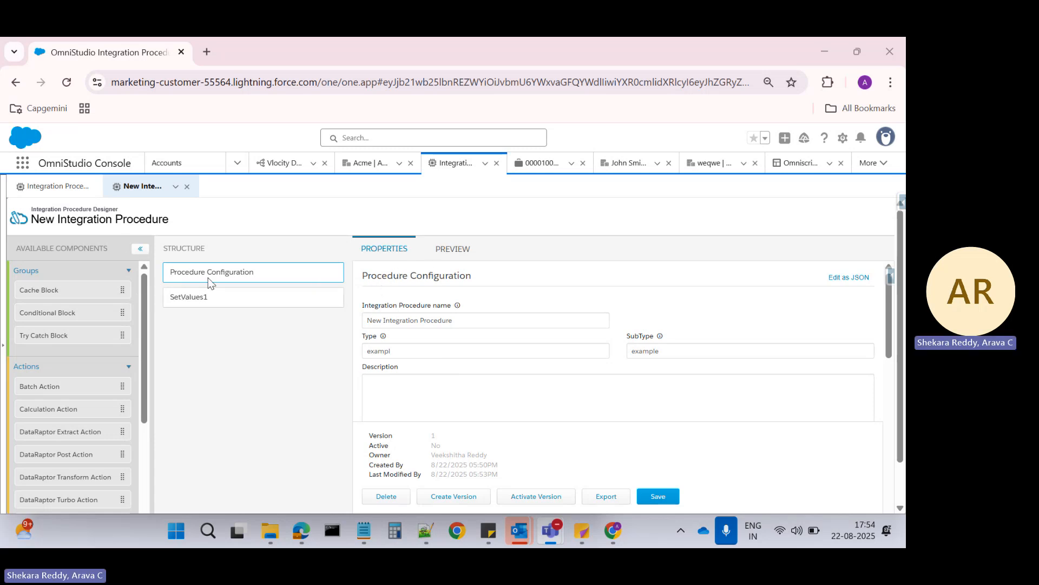
- Check the preview's input JSON and name the SetValues1 element value Data
left_click(451, 249)
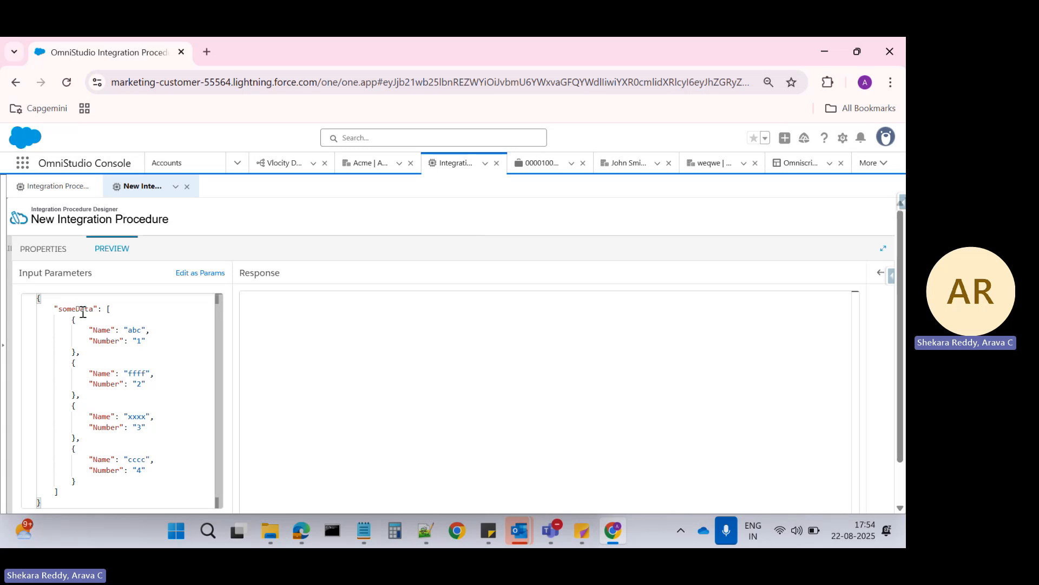
double_click(109, 341)
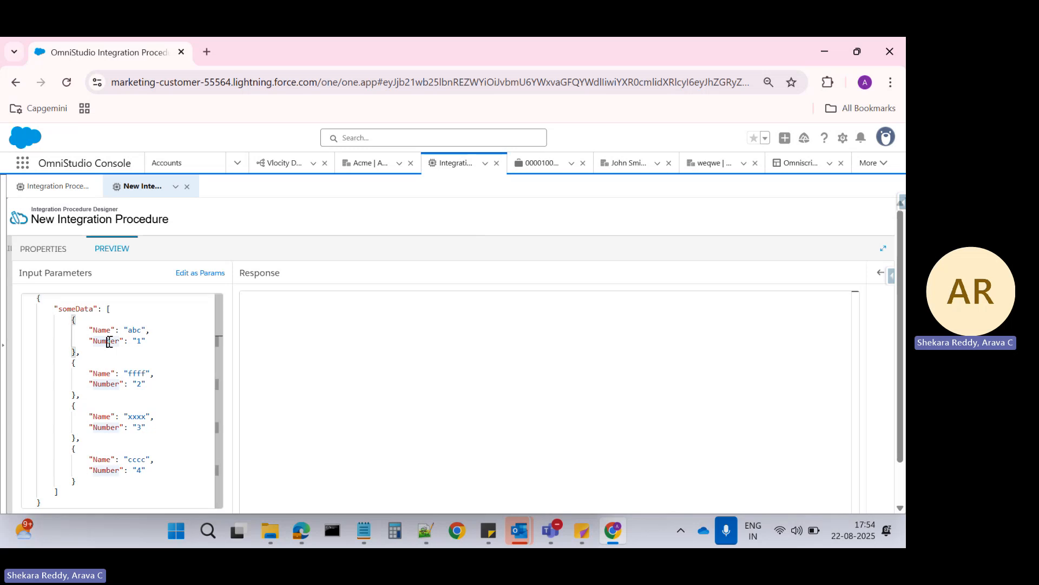
left_click(51, 248)
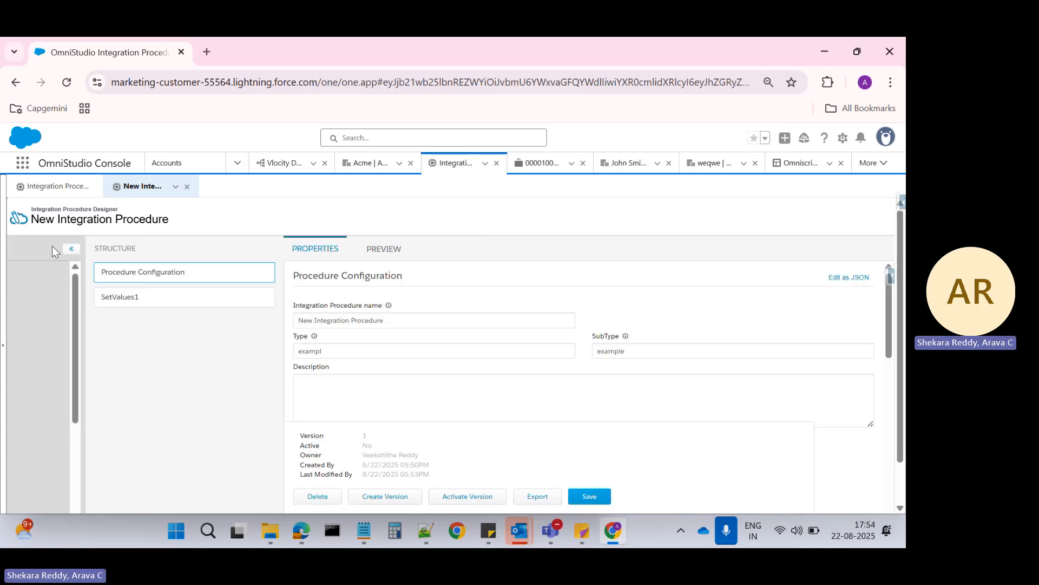
left_click(194, 304)
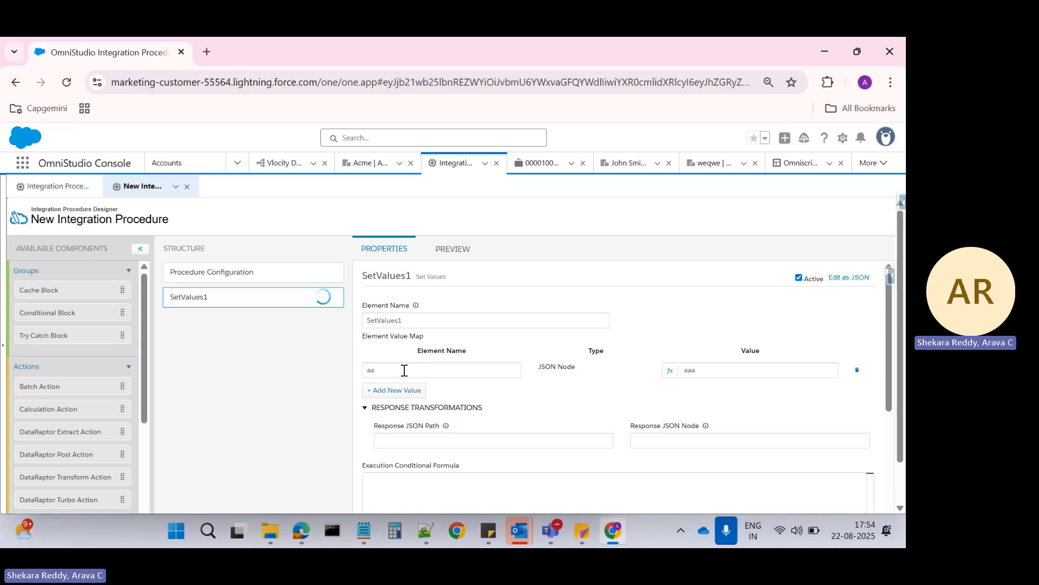
left_click(397, 366)
key("BackSpace")
key("BackSpace")
type("Data")
- Replace the Data value's expression with FILTER(LIST(%someData%),''), using the array name from the preview's input JSON
left_click(452, 252)
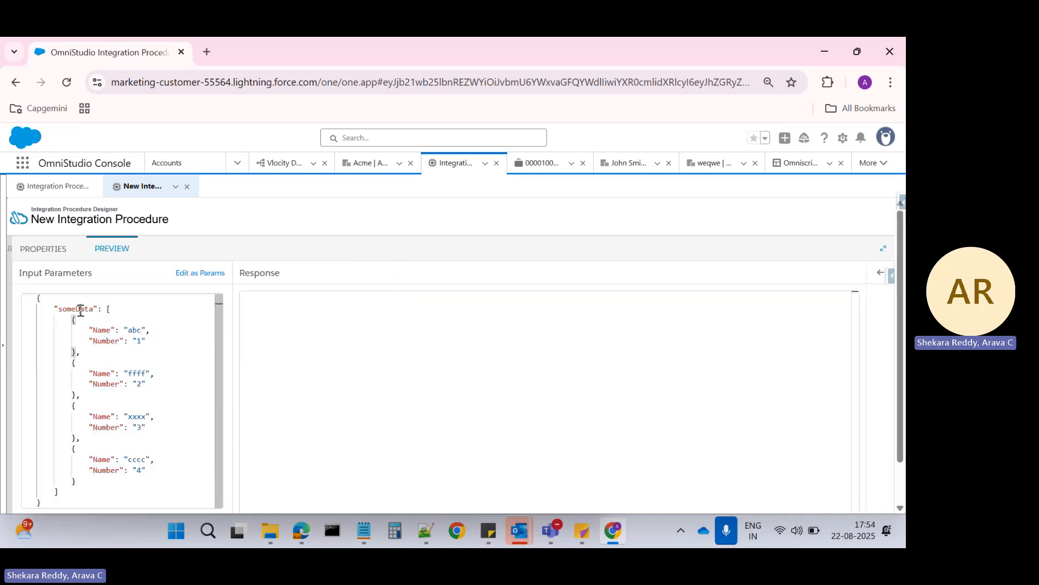
double_click(81, 309)
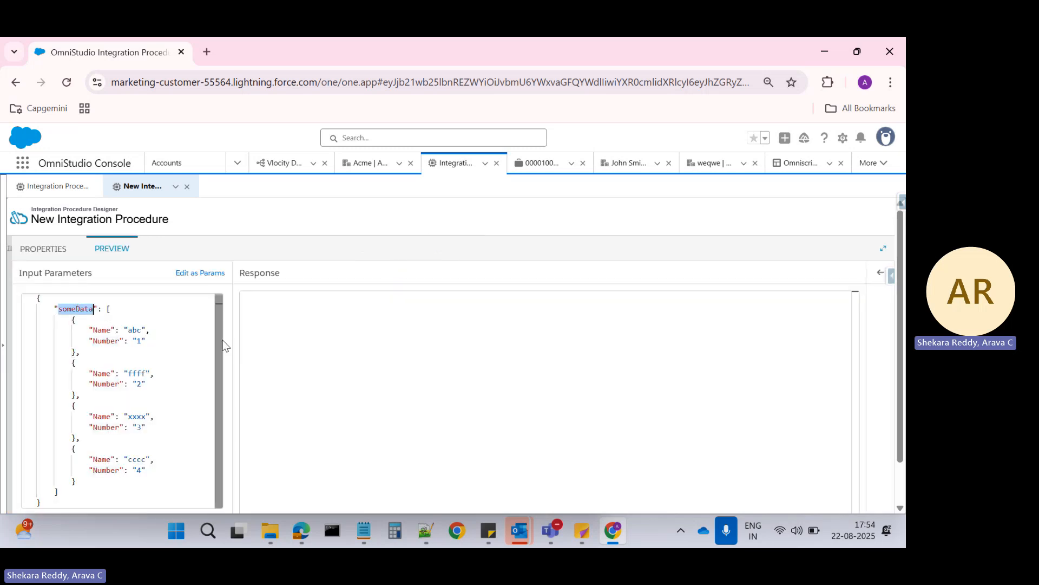
left_click(47, 256)
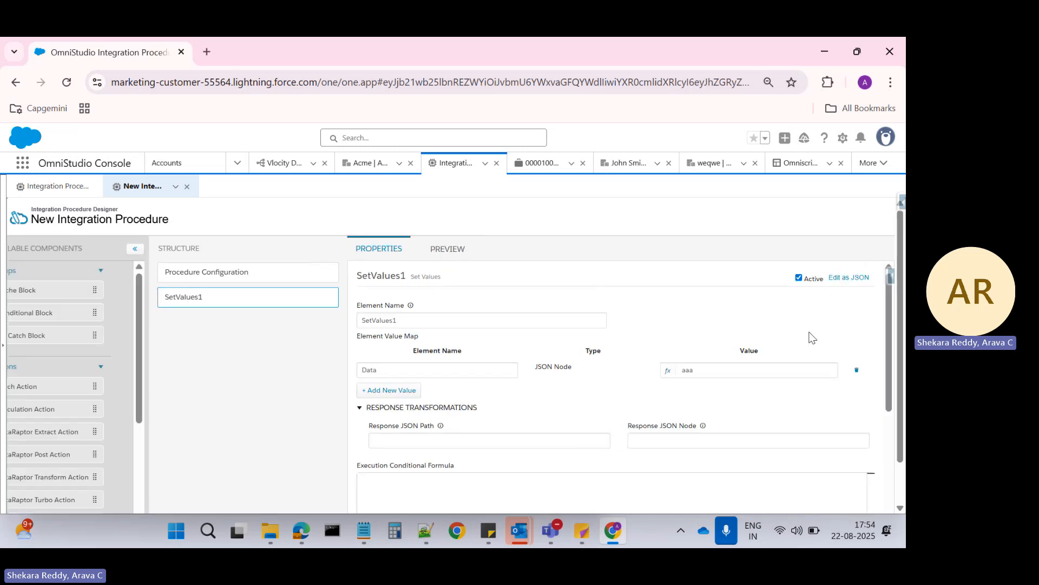
left_click(671, 371)
left_click(363, 391)
key("ctrl+a")
key("BackSpace")
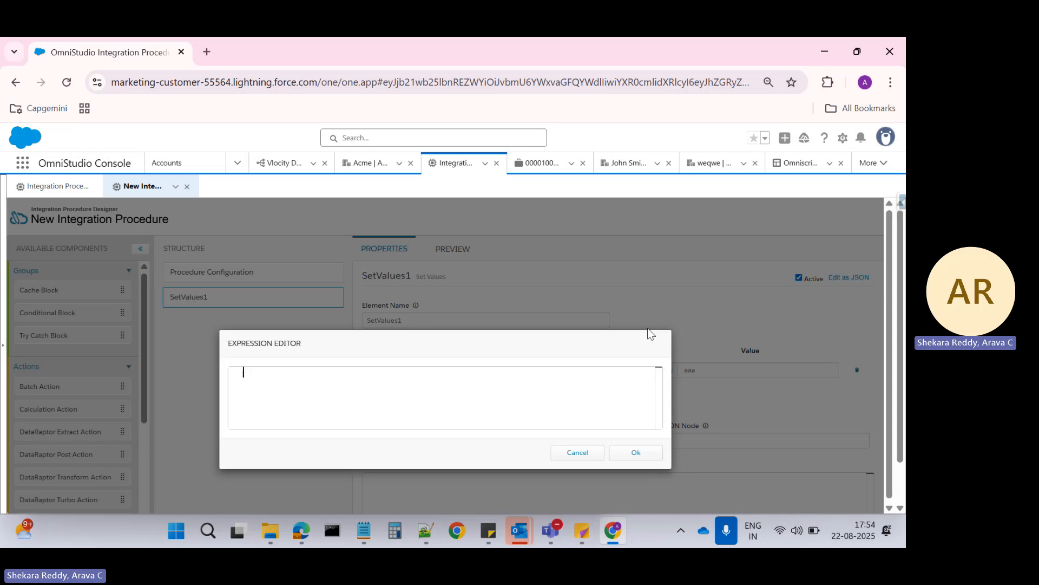
type("FI")
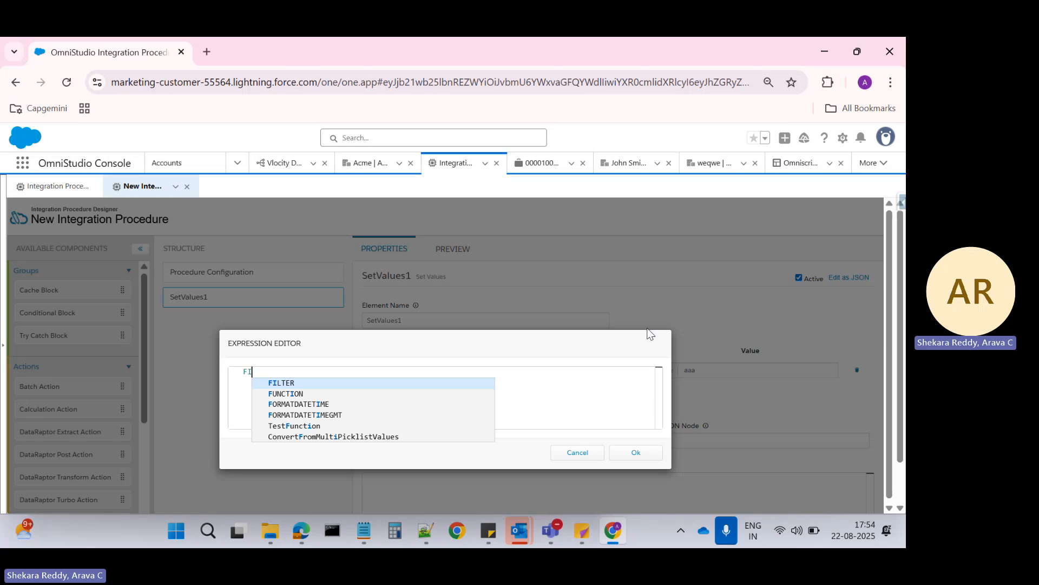
type("LTER")
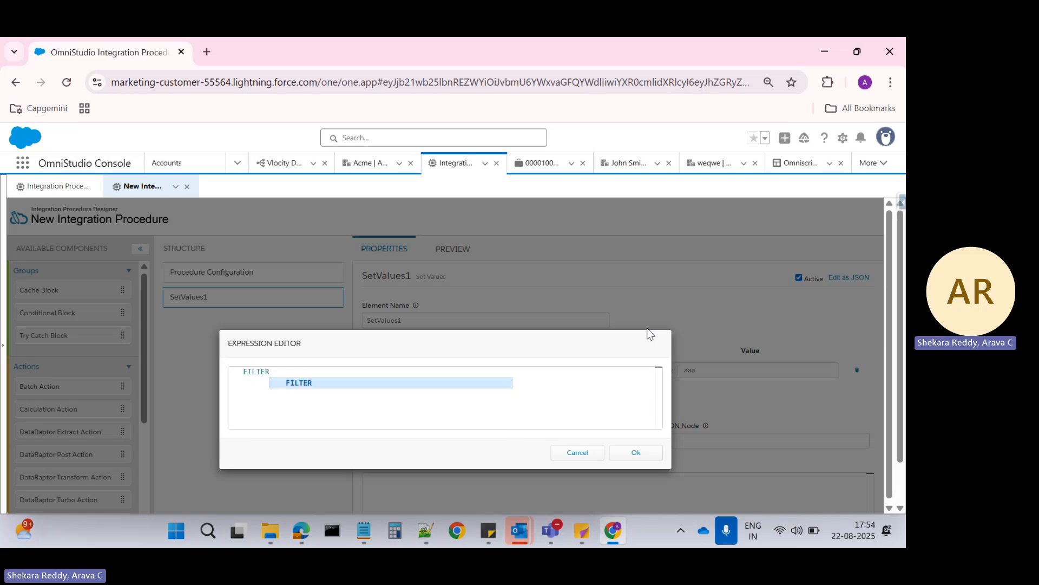
type("(")
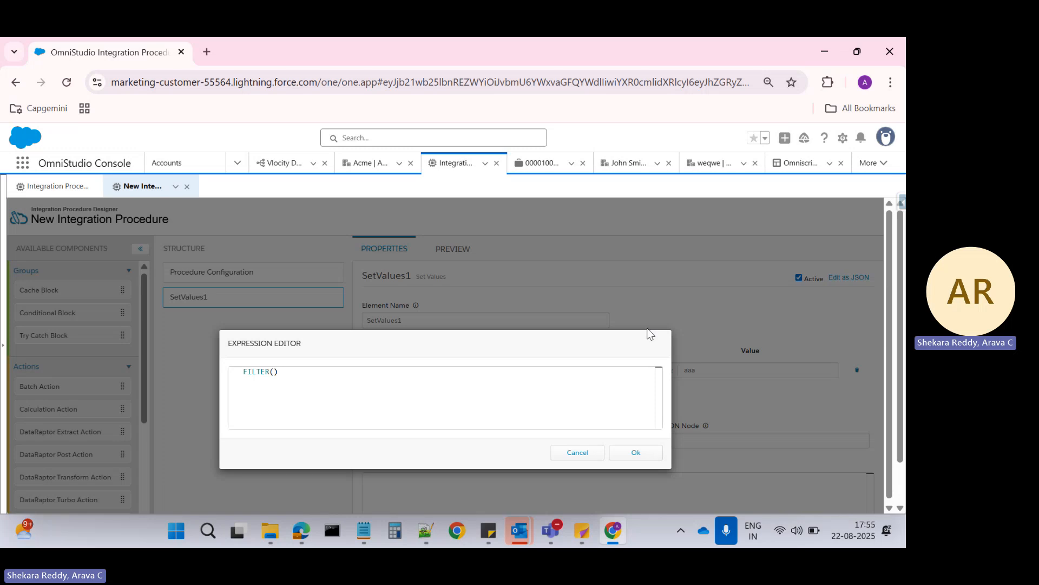
type("LIST")
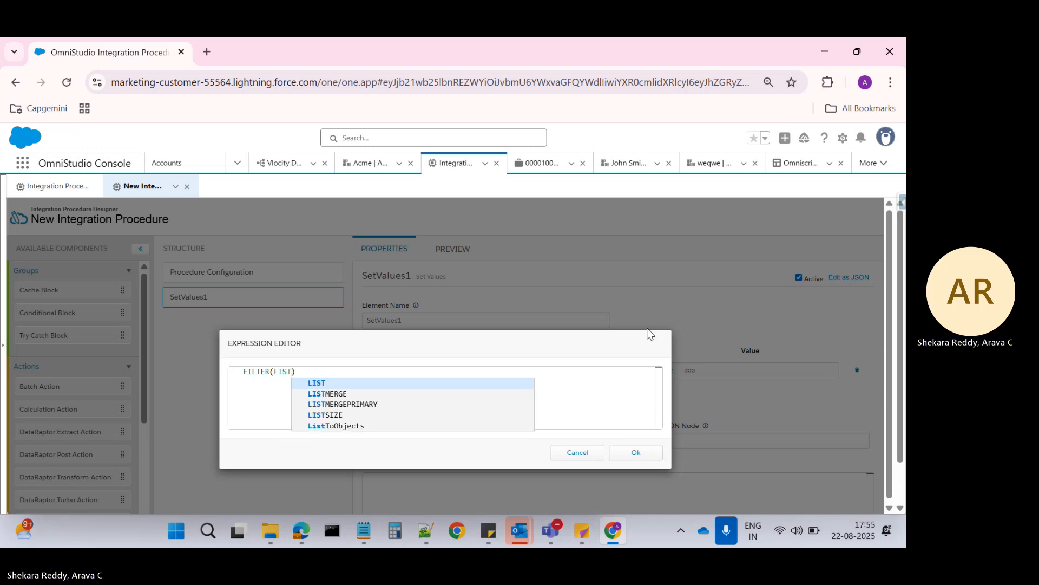
type("(")
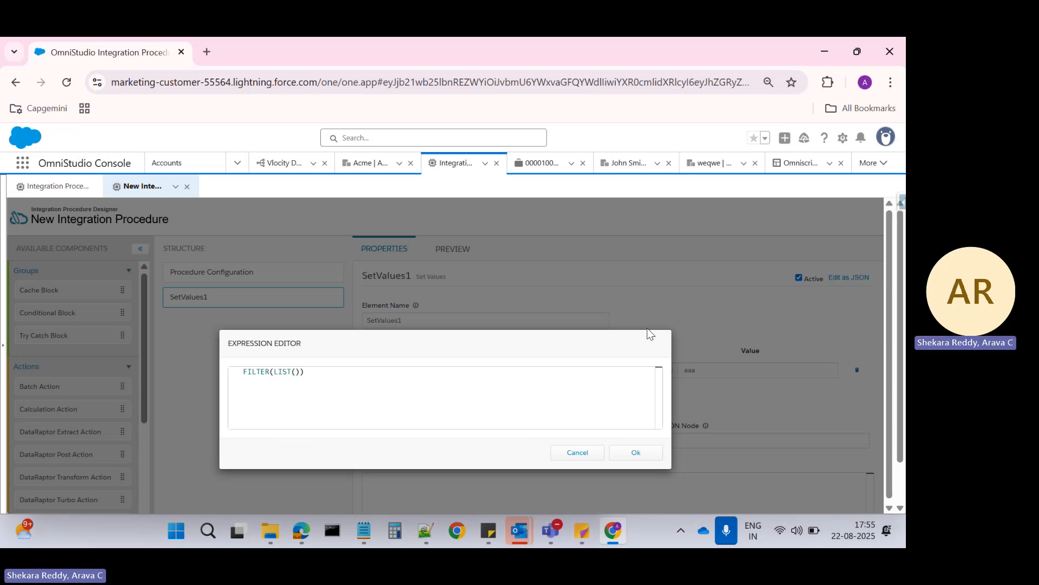
type("%someData%),''")
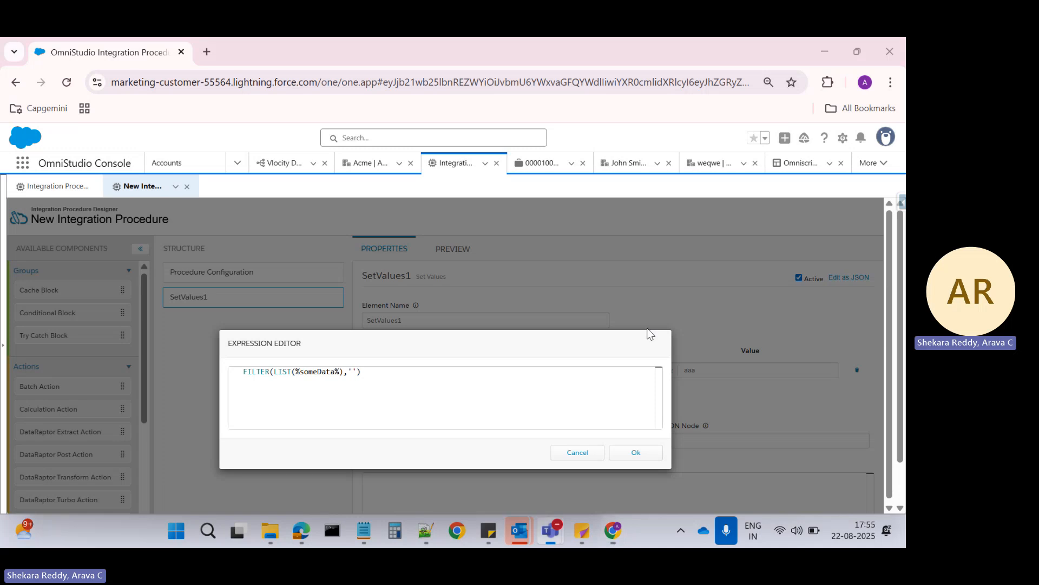
- Check the Number field in the sample JSON in Notepad++, and complete the filter condition in OmniStudio as Number == "3"
left_click(436, 535)
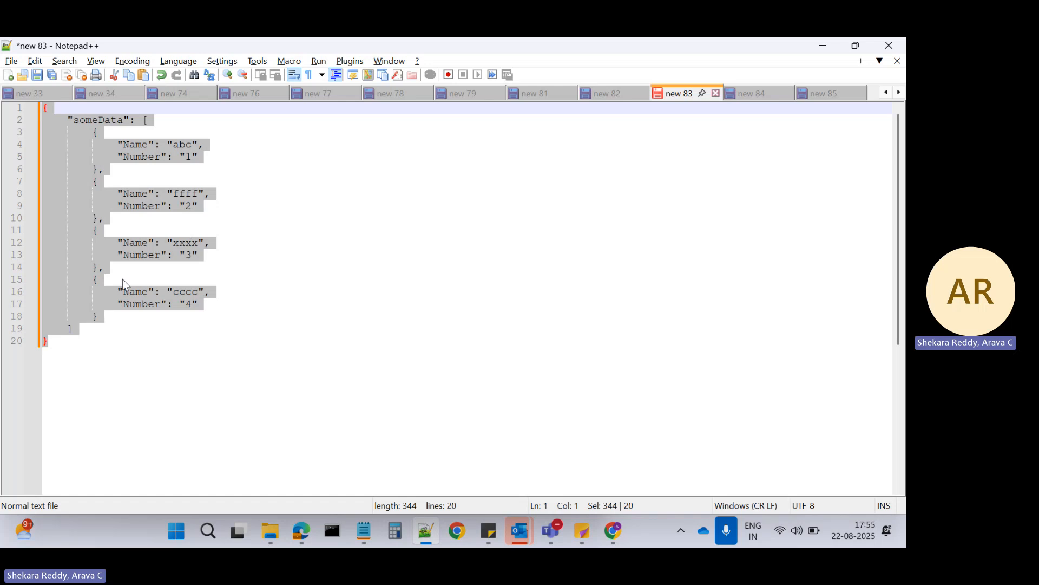
double_click(192, 261)
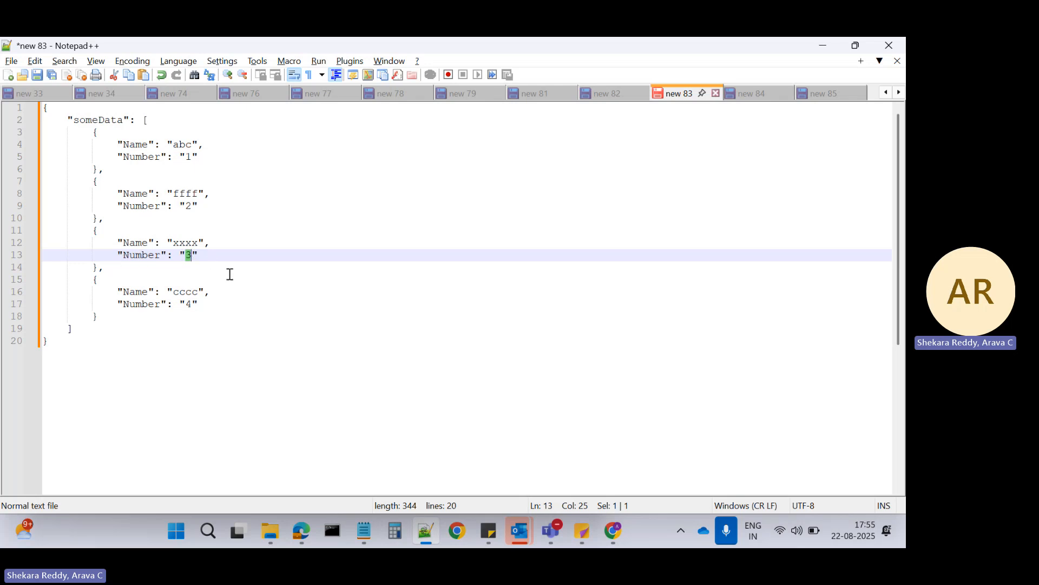
left_click_drag(90, 230, 117, 255)
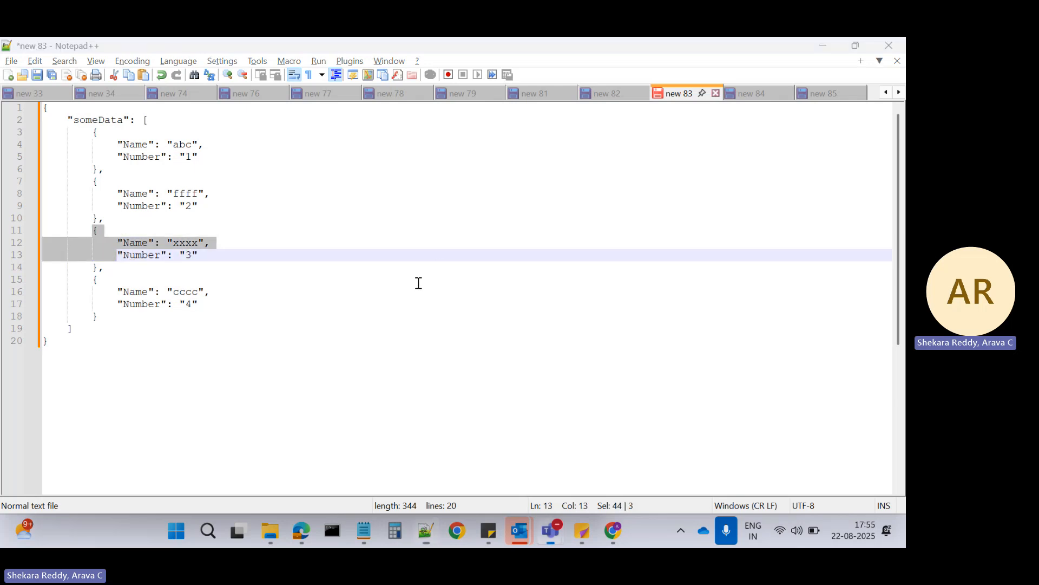
double_click(142, 255)
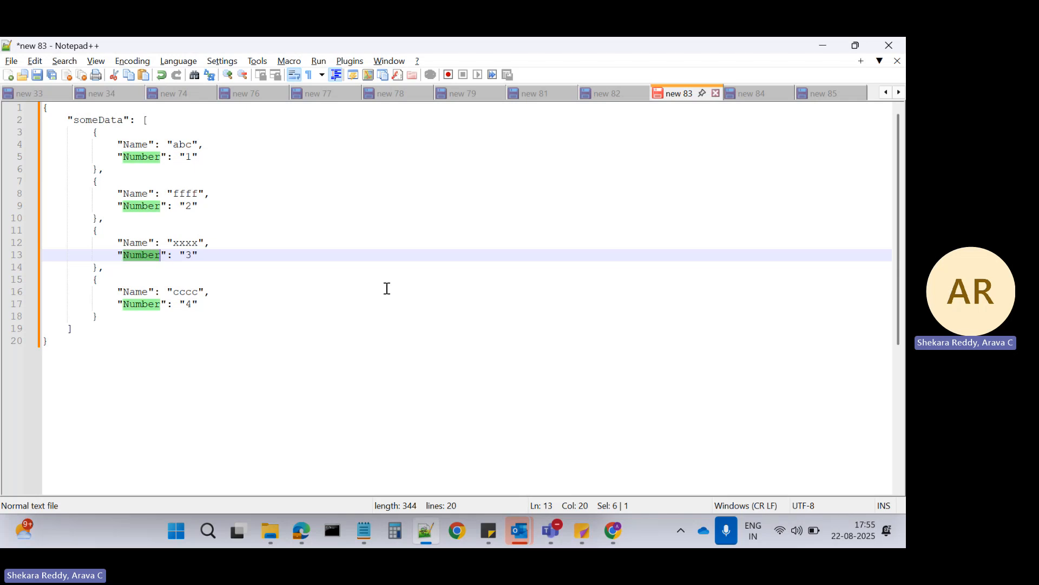
key("alt+Tab")
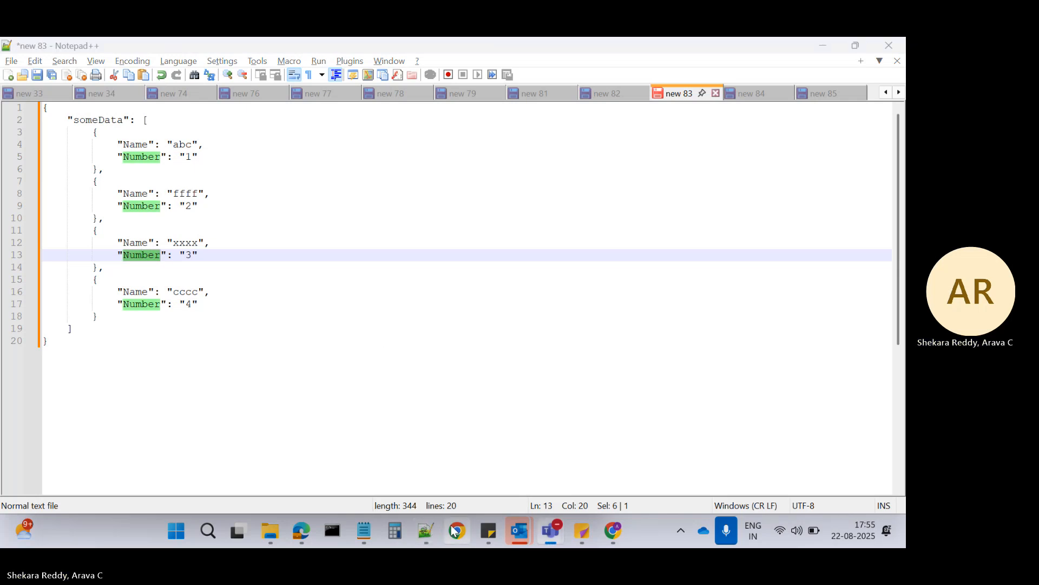
left_click(613, 531)
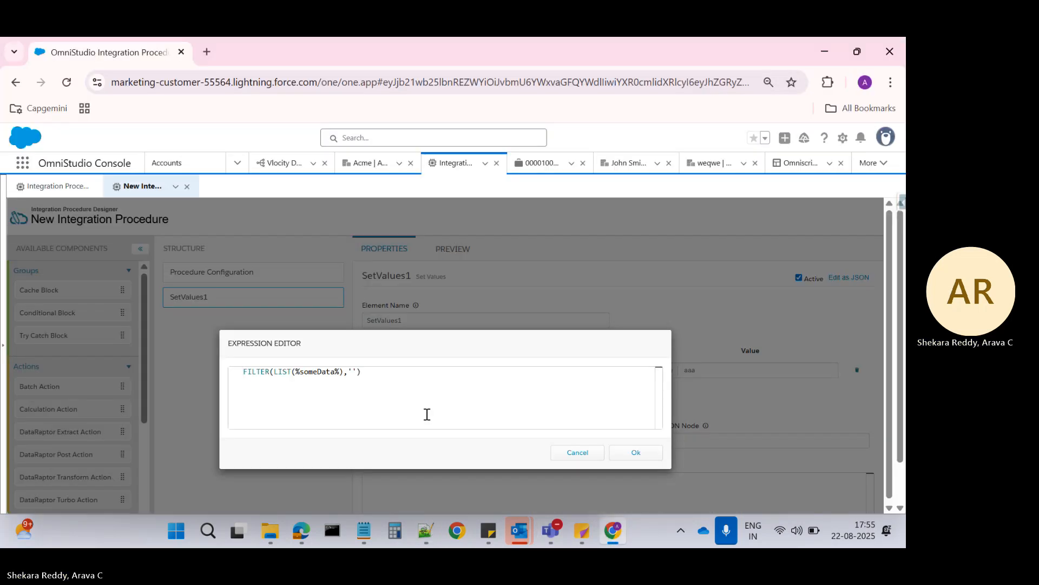
left_click(353, 371)
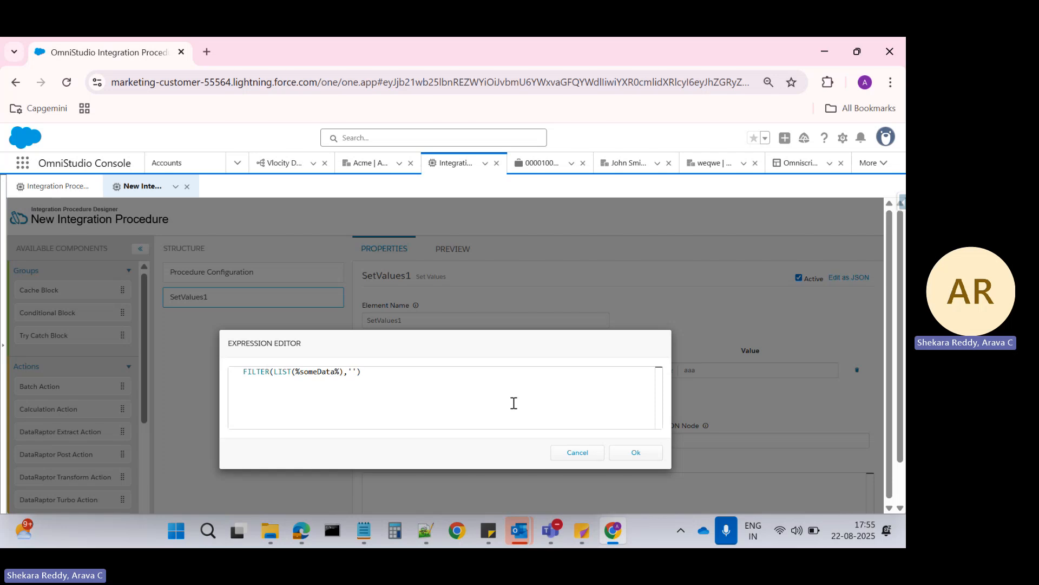
type("Number == \"\"")
left_click(631, 454)
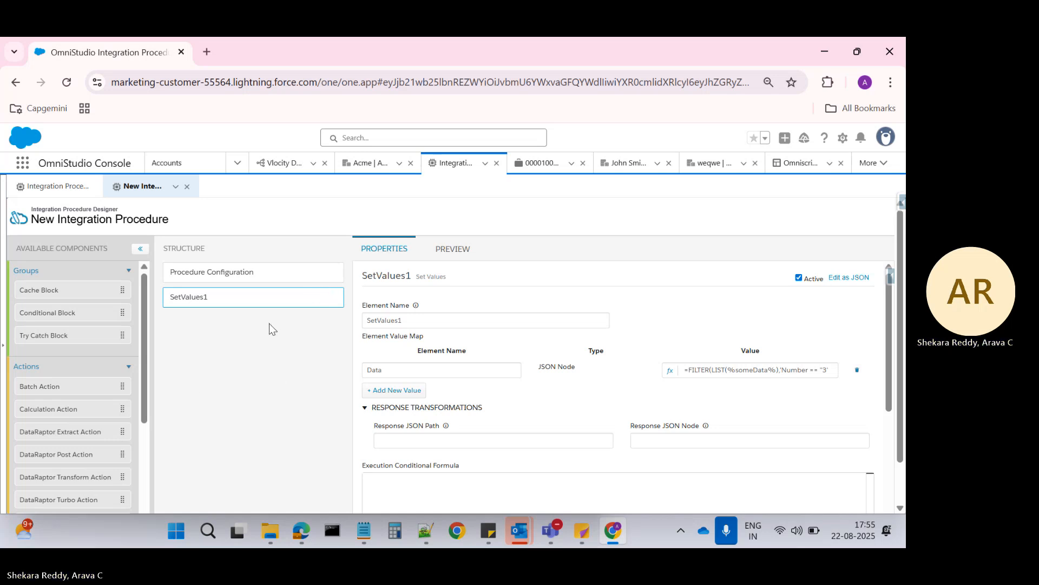
- Enable Include All Actions In Response in the Procedure Configuration
left_click(210, 278)
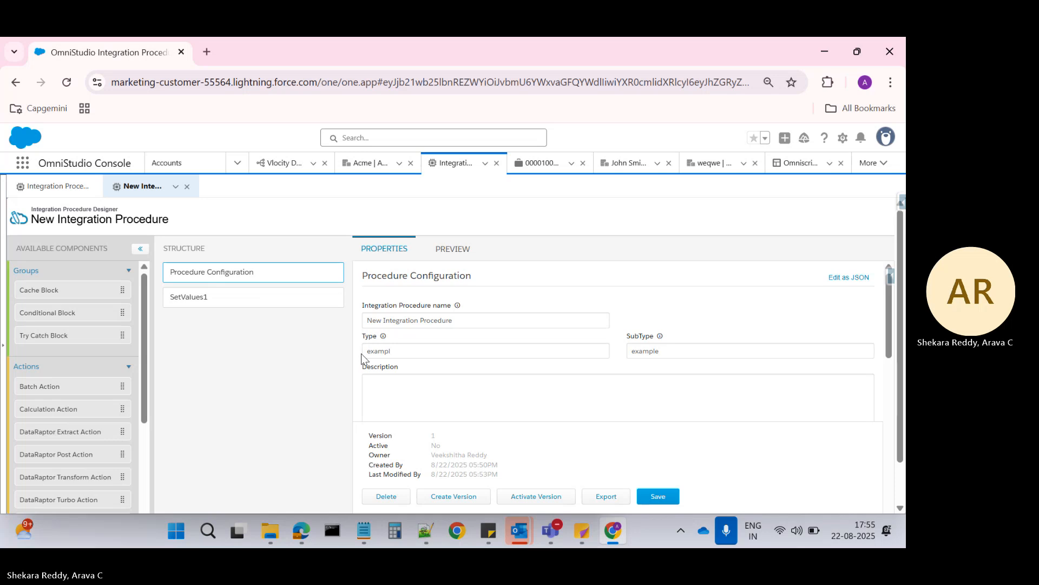
scroll(411, 353, "down", 1)
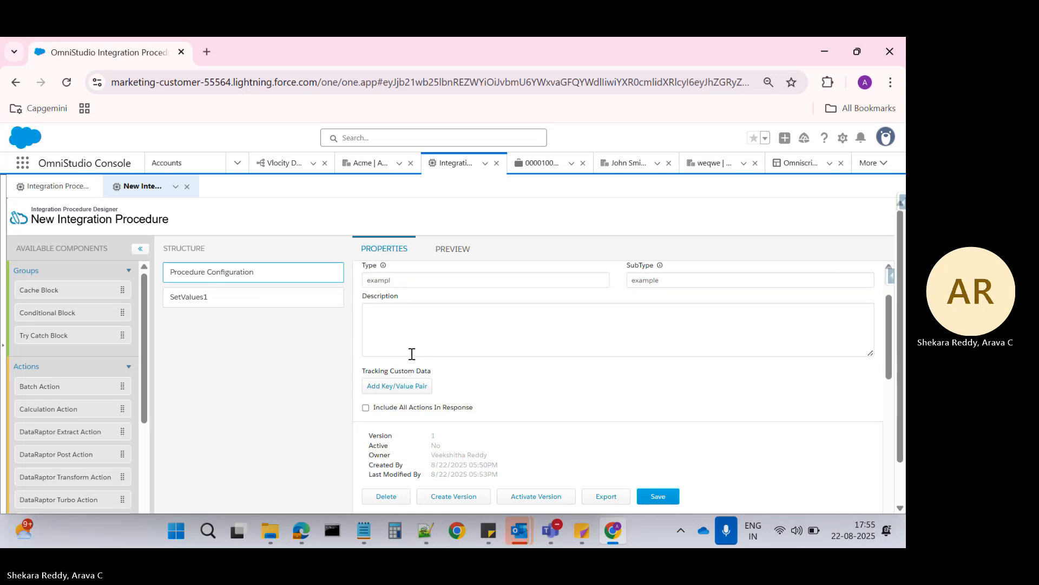
scroll(412, 354, "up", 1)
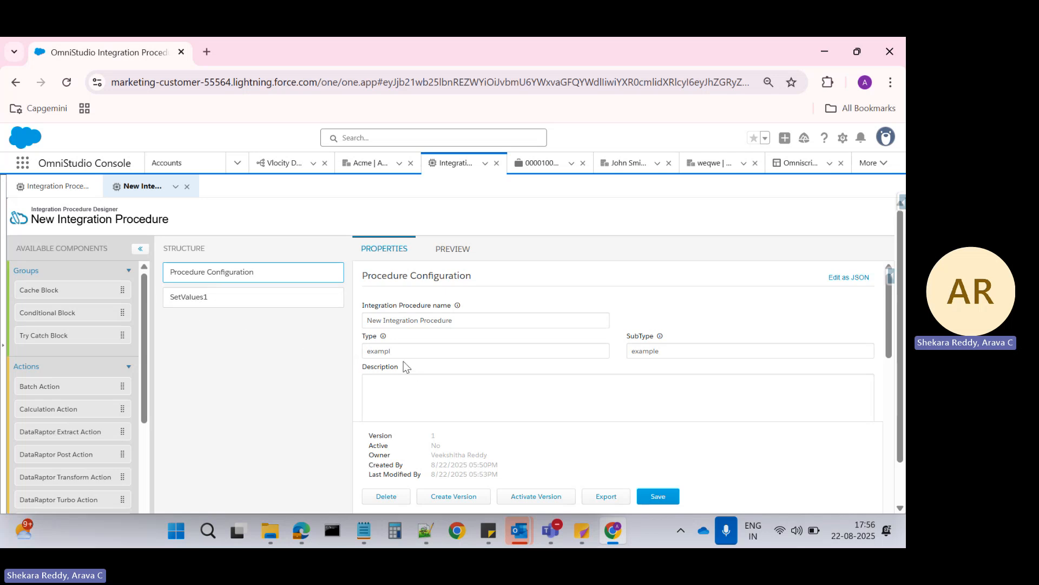
scroll(406, 364, "down", 1)
scroll(439, 345, "up", 1)
scroll(437, 346, "down", 2)
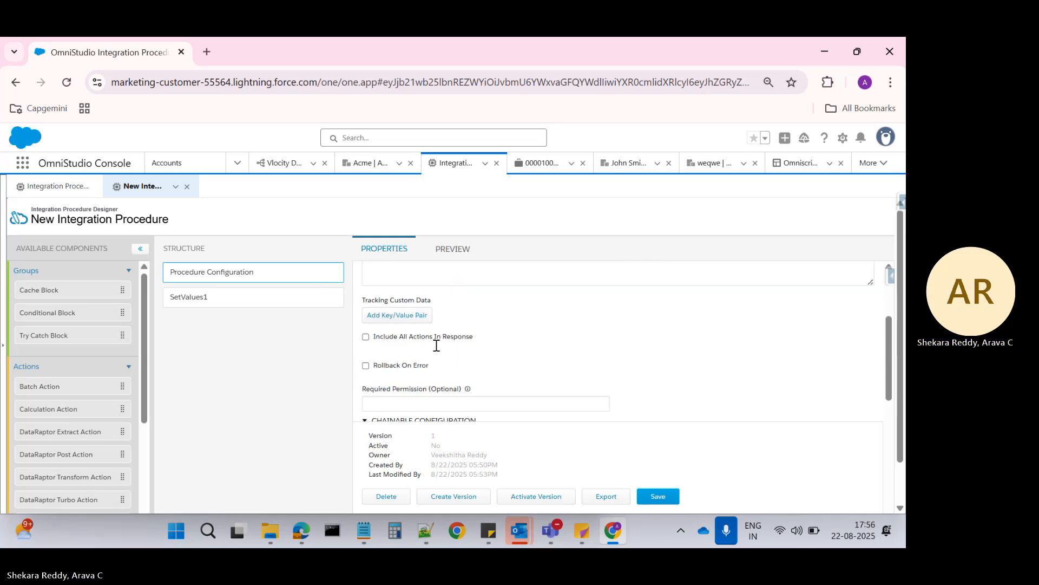
scroll(413, 356, "up", 2)
scroll(390, 347, "down", 2)
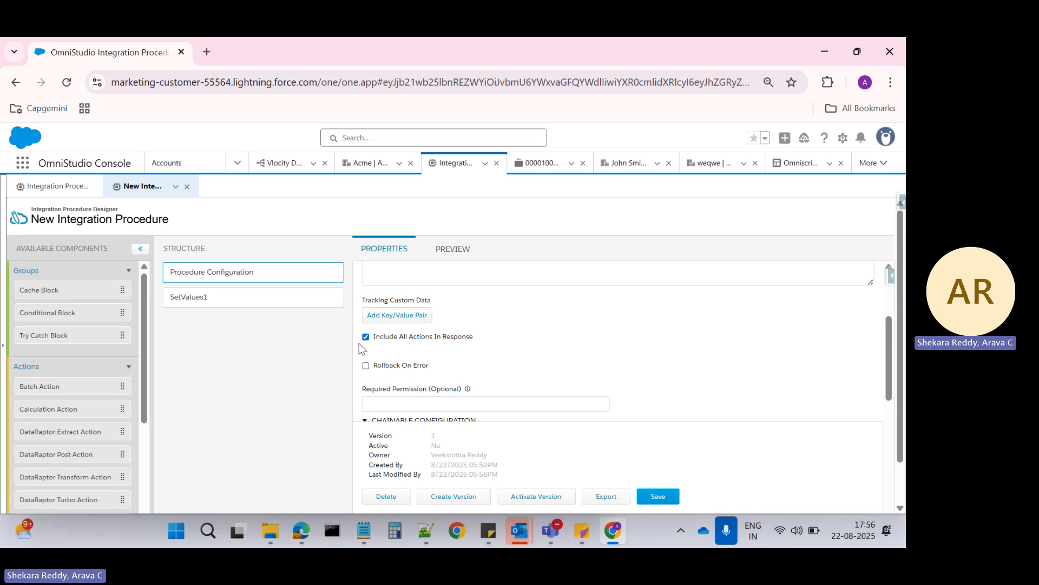
scroll(32, 390, "down", 4)
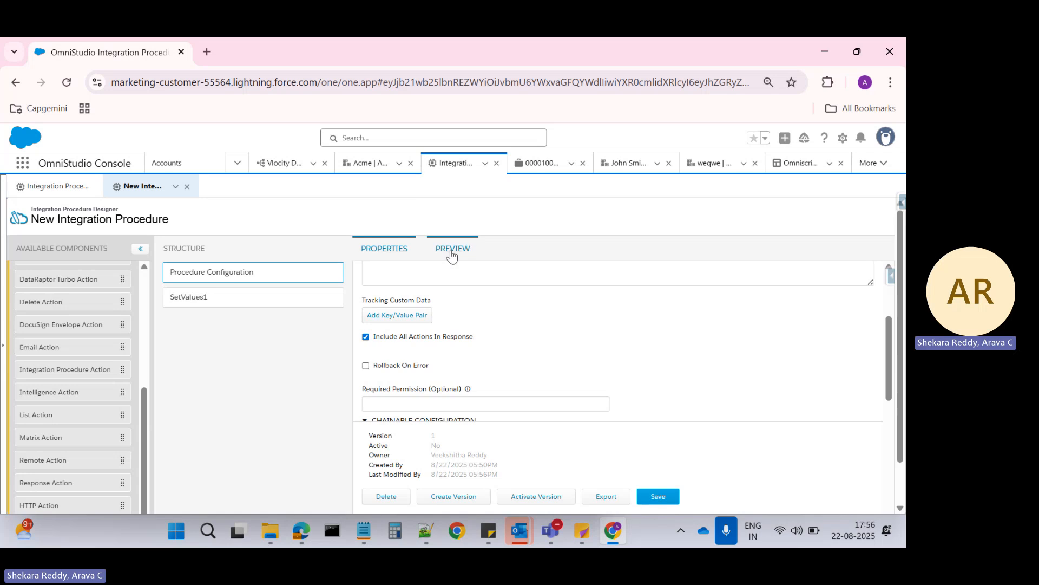
- Check the SetValues1 filter expression and execute the integration procedure in the preview with the someData input
left_click(181, 300)
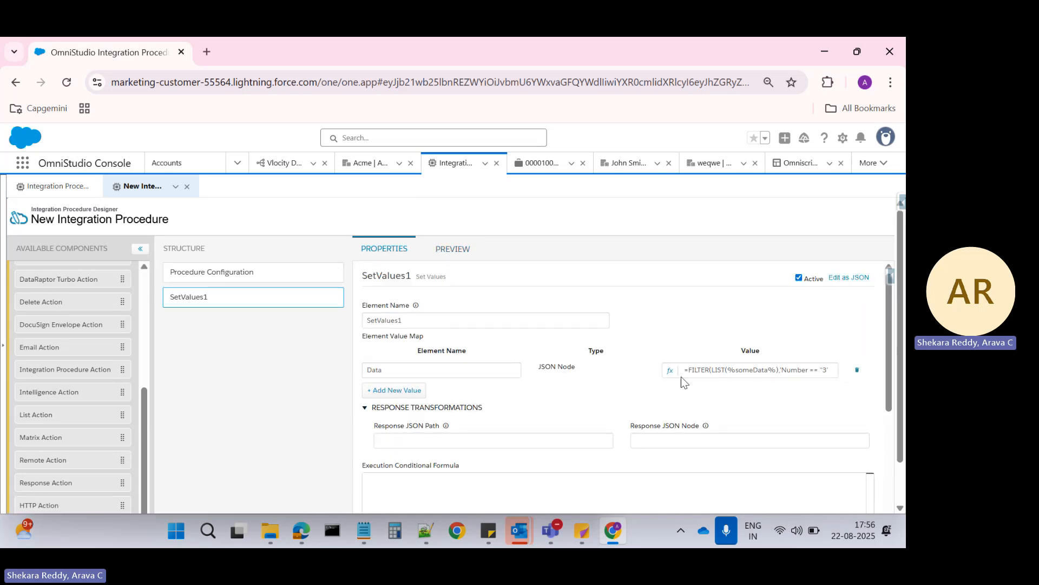
left_click(454, 250)
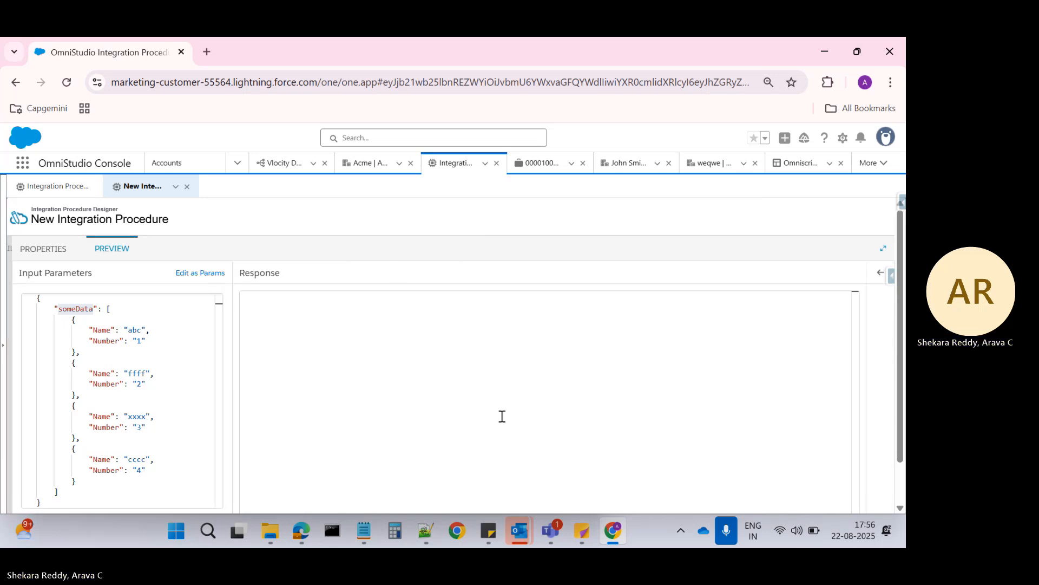
scroll(381, 434, "down", 2)
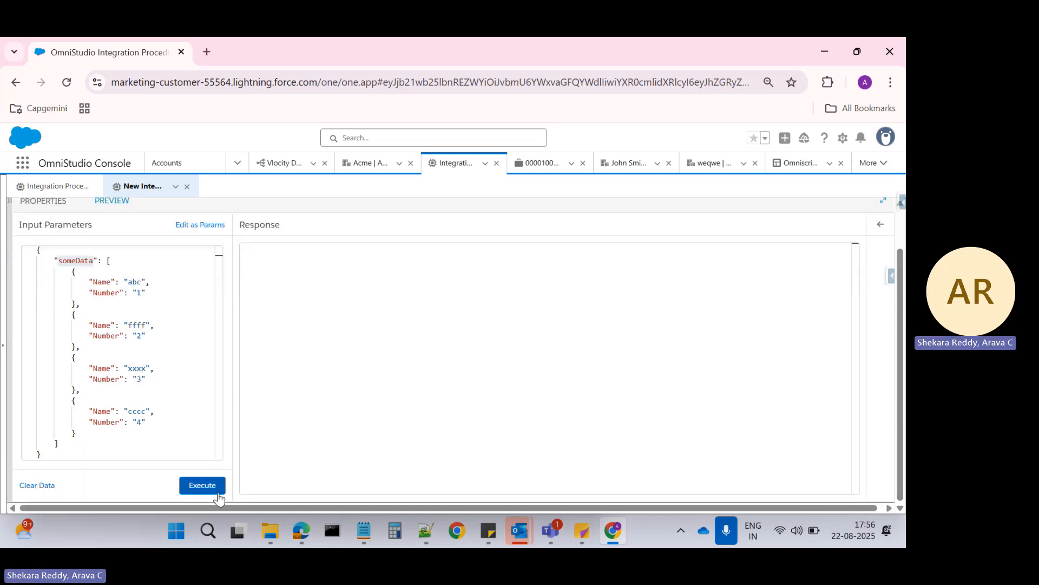
left_click(206, 485)
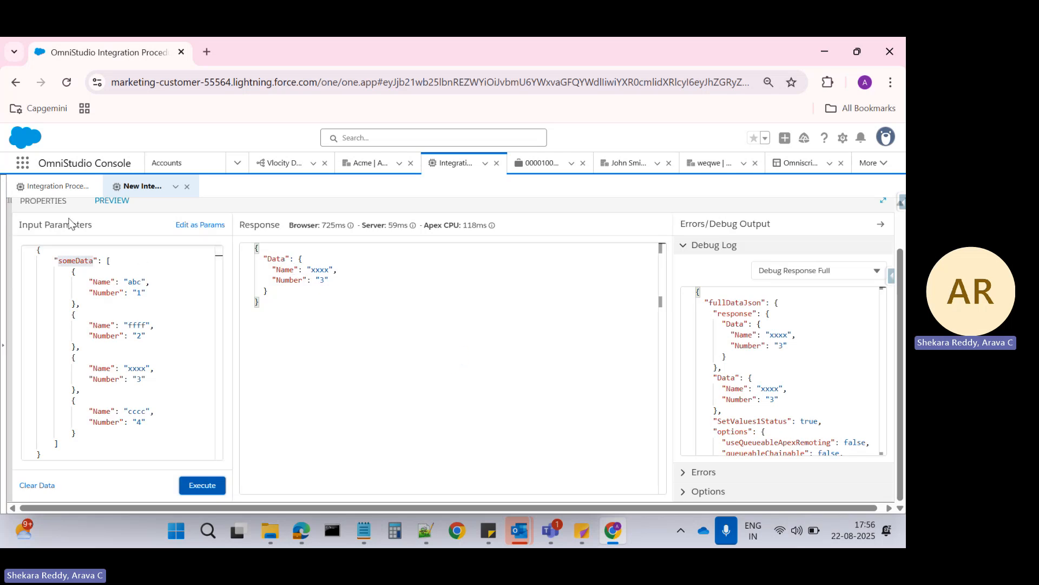
- Change the Data value's filter condition in SetValues1 to Number == "1"
left_click(43, 200)
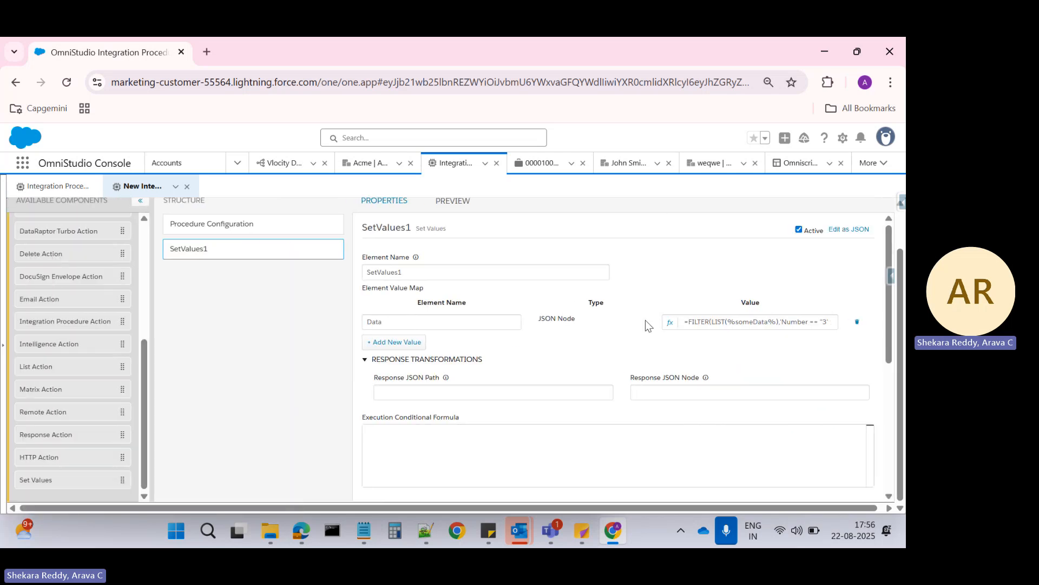
left_click(670, 322)
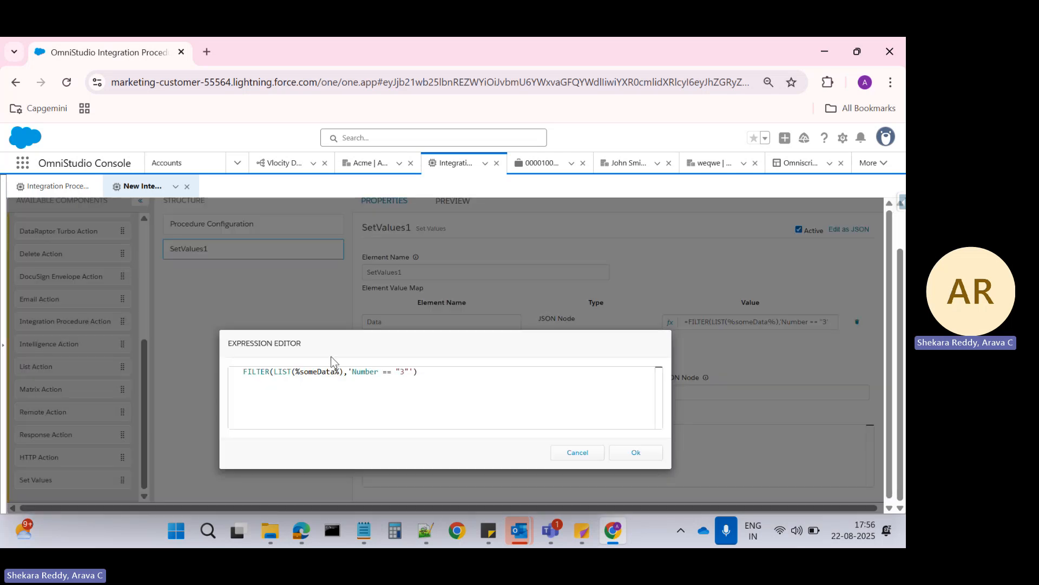
left_click(403, 372)
key("BackSpace")
type("1")
left_click(629, 455)
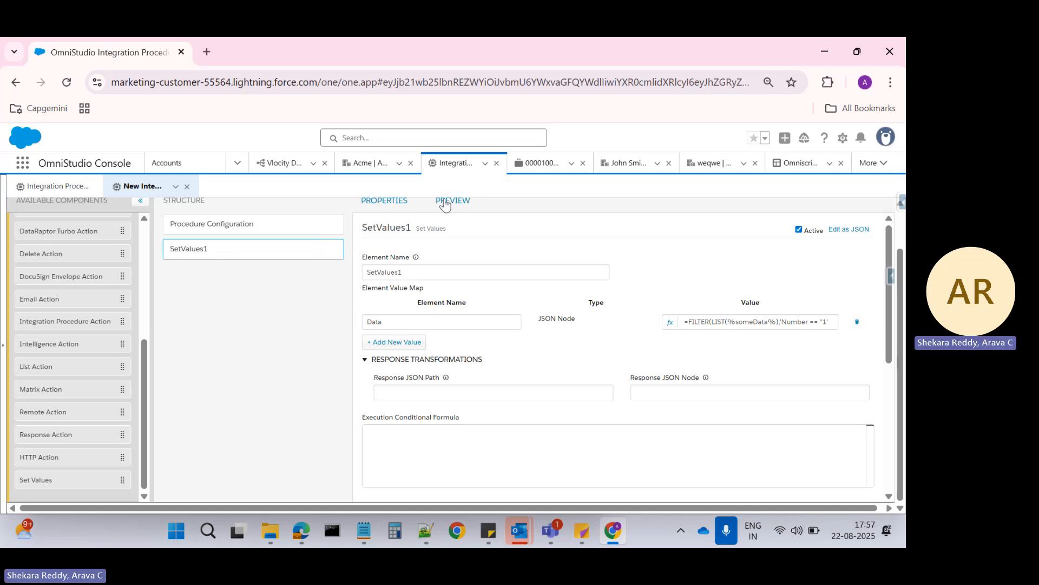
- Execute the integration procedure in the preview with the Number == "1" filter and return to the SetValues1 properties
left_click(444, 201)
left_click(203, 485)
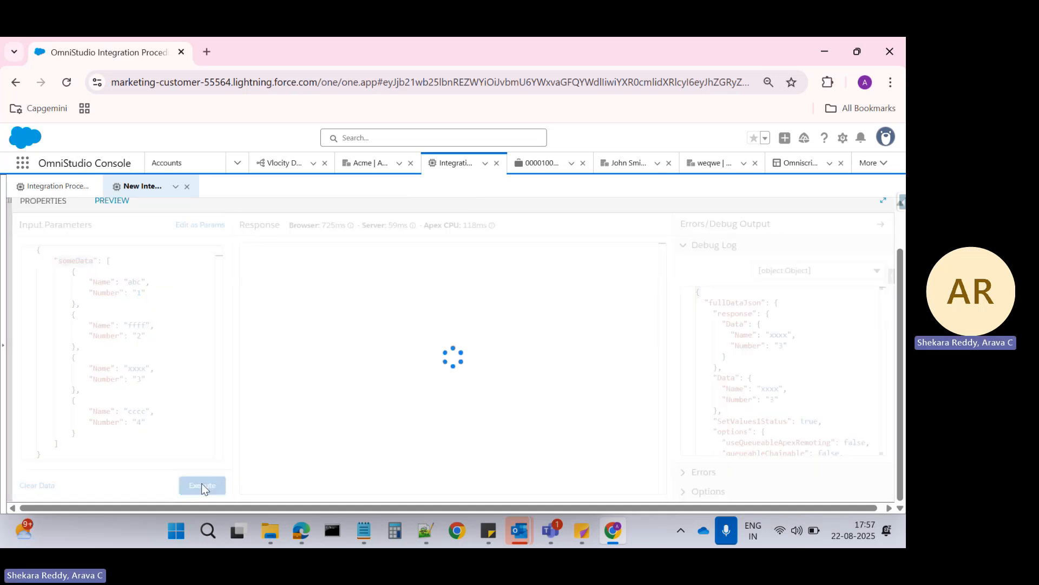
left_click(47, 203)
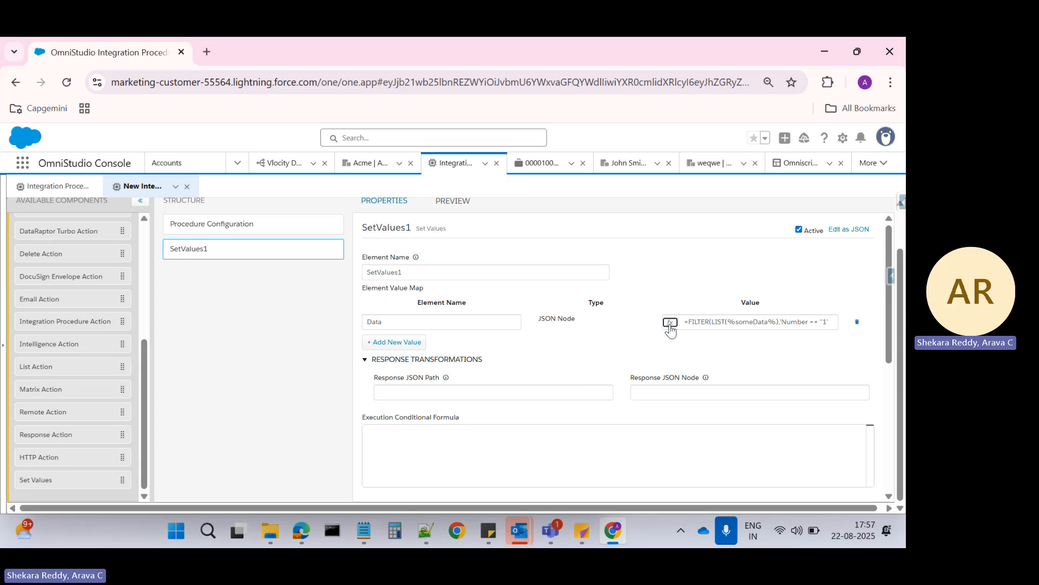
- Extend the Data value's filter condition in SetValues1 to Number == "1" || Number == "2"
left_click(668, 322)
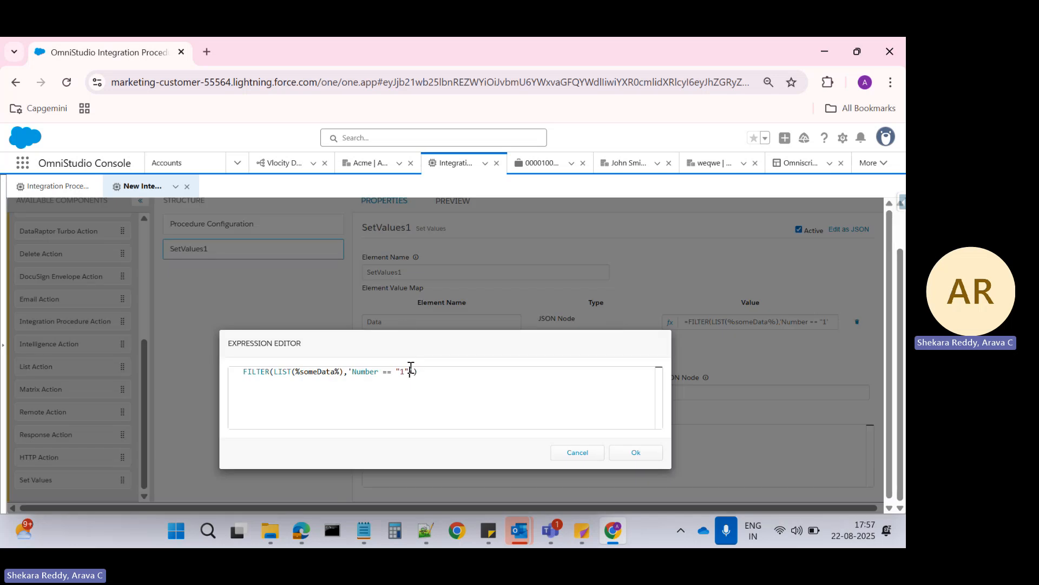
type("|")
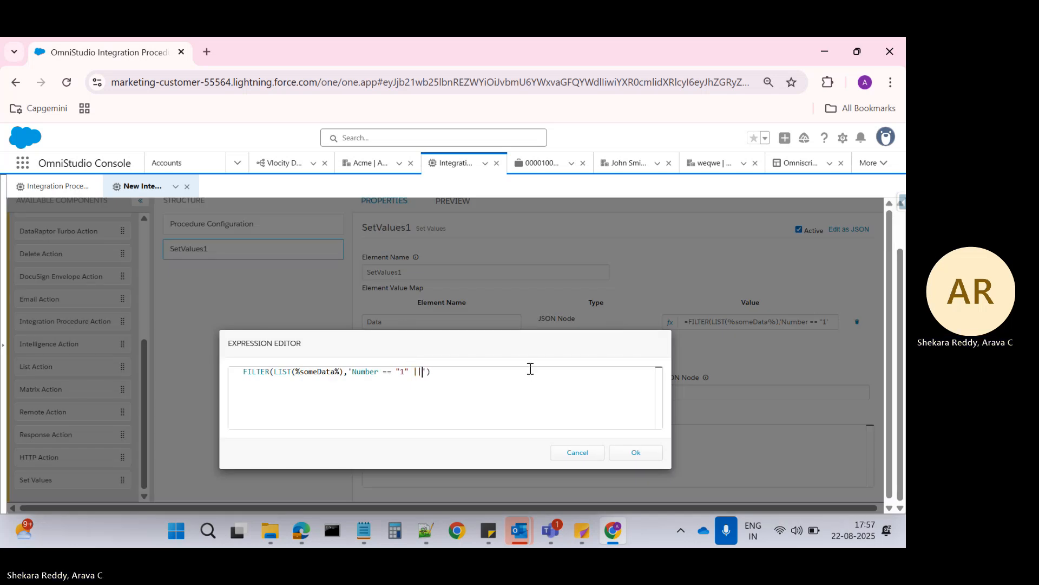
type("|")
left_click_drag(352, 372, 410, 371)
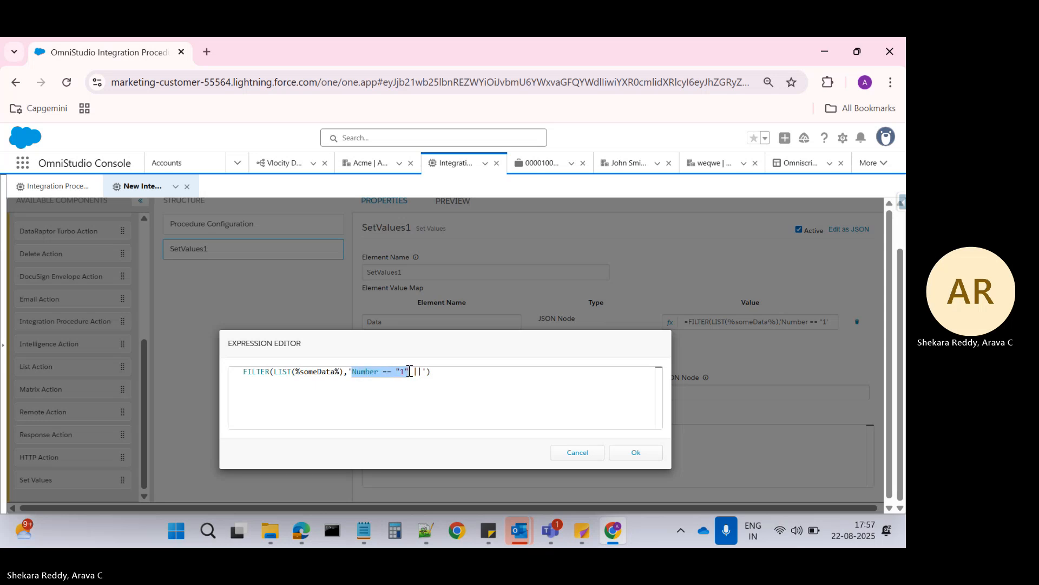
key("ctrl+c")
left_click(423, 372)
key("ctrl+v")
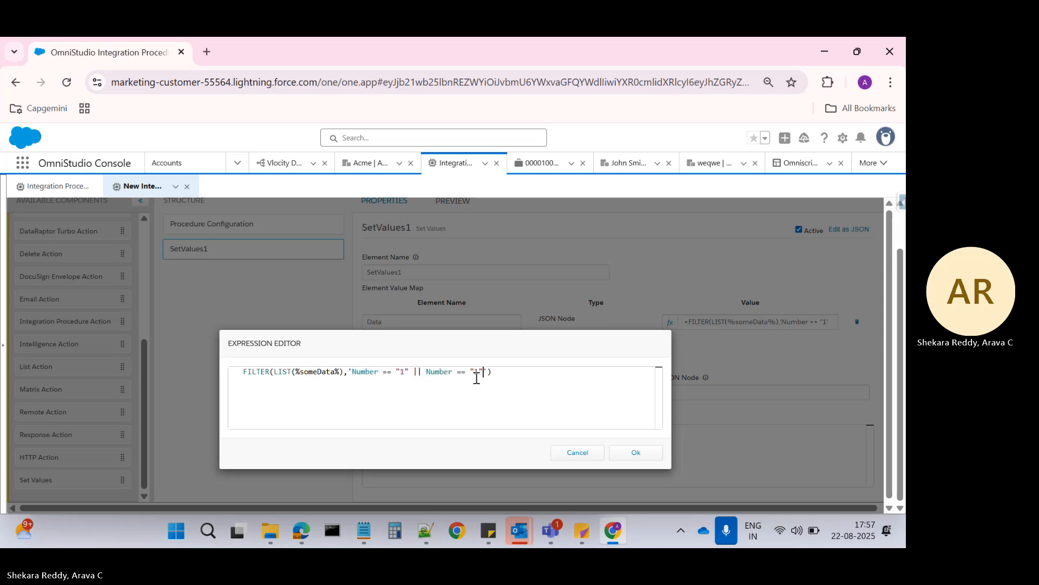
left_click(479, 372)
key("BackSpace")
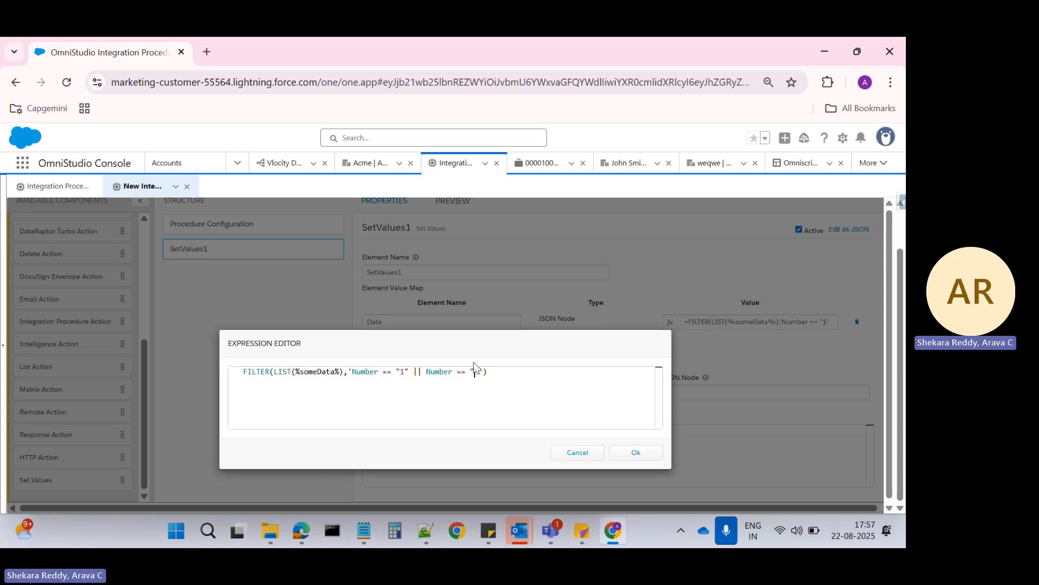
type("2")
left_click(628, 453)
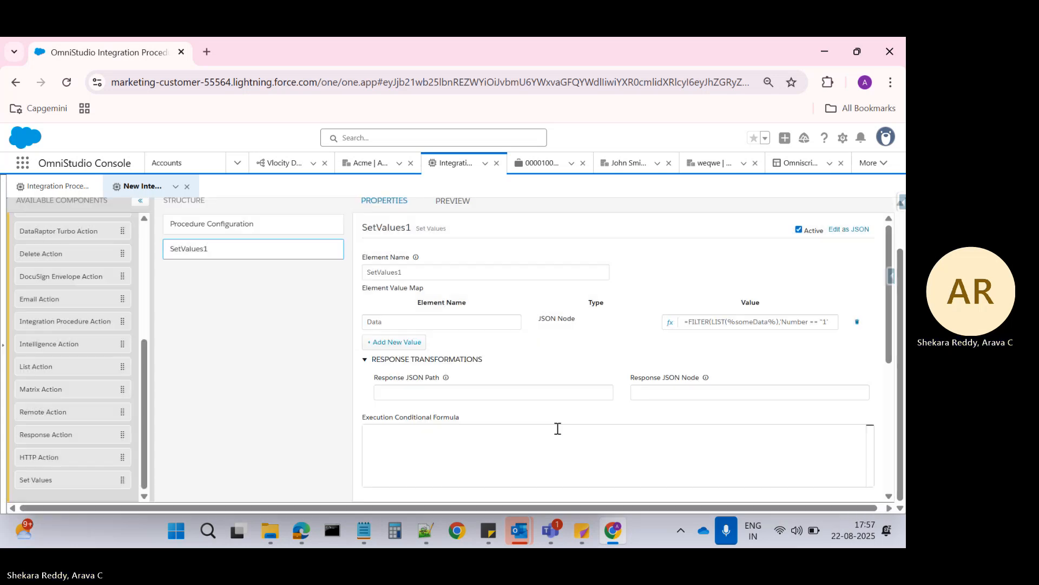
- Execute the integration procedure in the preview to test the two-number OR filter, and go back to the SetValues1 properties
left_click(454, 203)
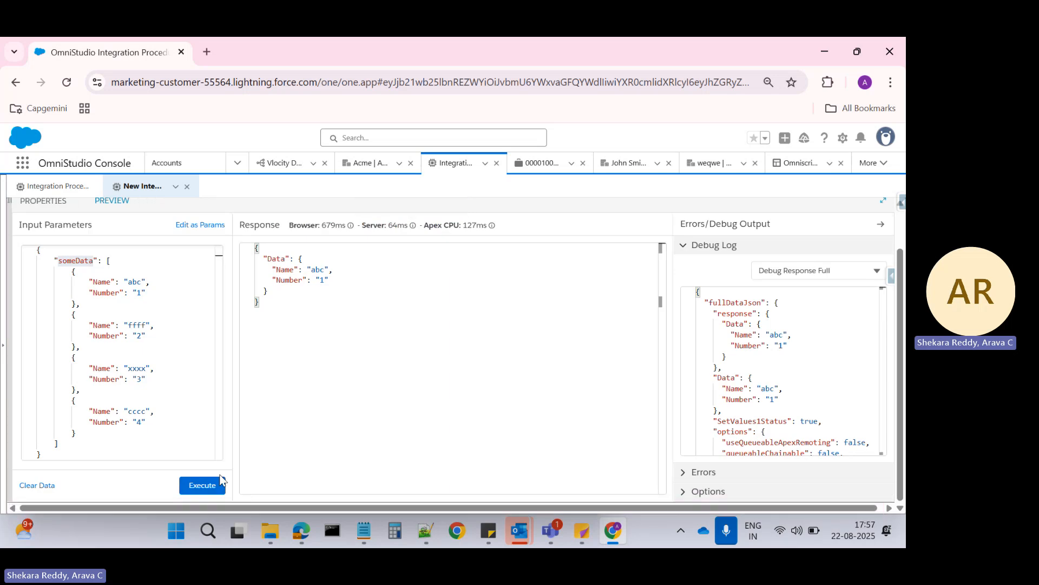
left_click(216, 486)
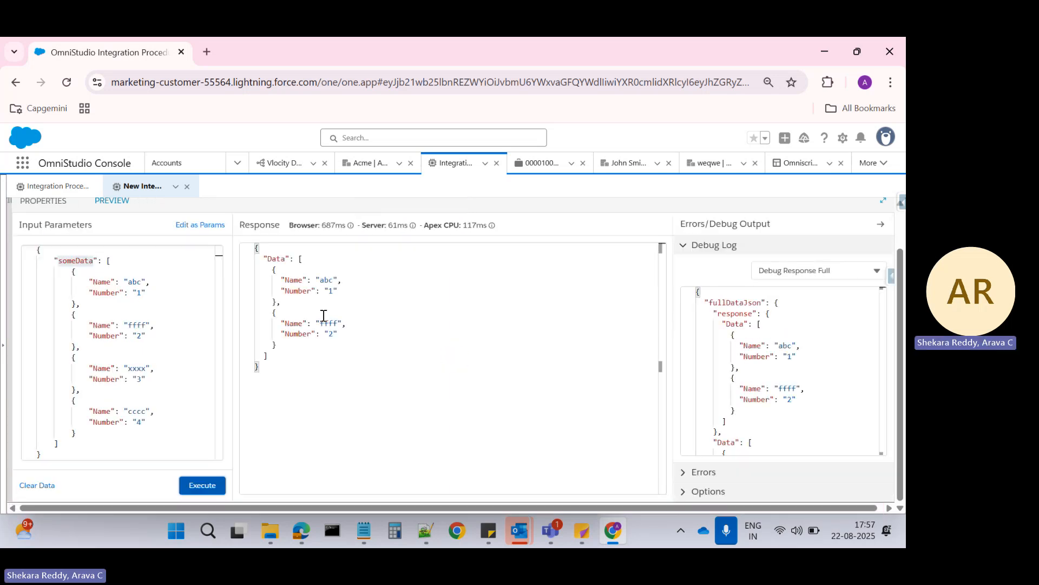
left_click(43, 201)
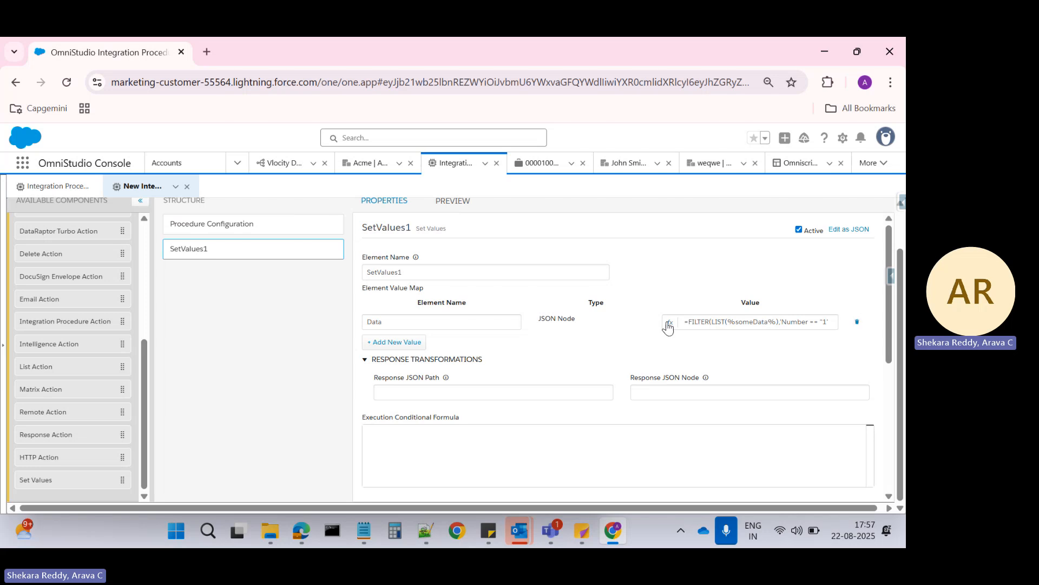
- Remove the || Number == "2" part from the Data value's filter expression
left_click(669, 323)
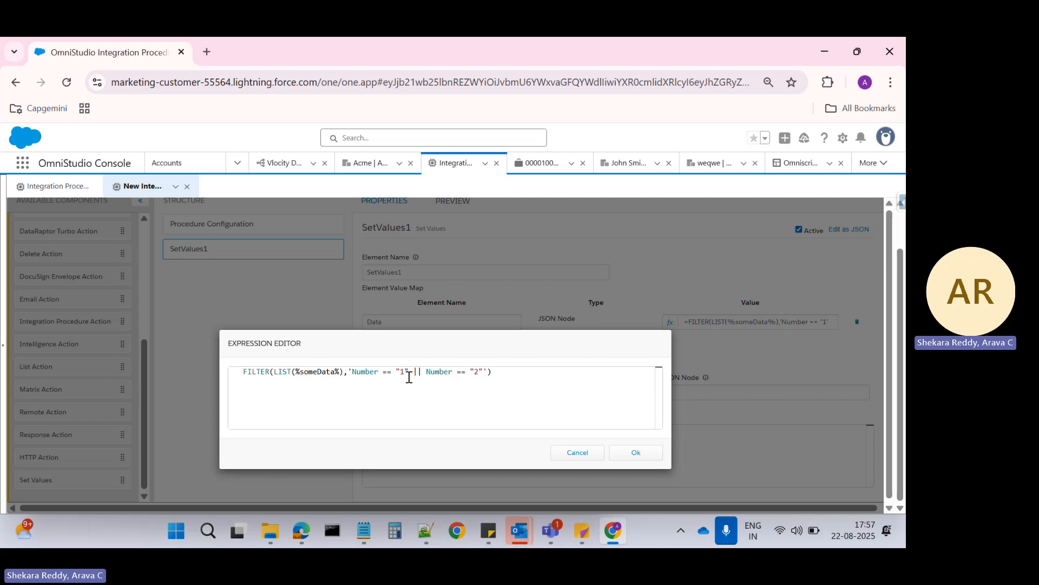
left_click(484, 371)
key("BackSpace")
key("BackSpace")
key("BackSpace")
key("BackSpace")
key("BackSpace")
key("BackSpace")
key("BackSpace")
key("BackSpace")
key("BackSpace")
key("BackSpace")
key("BackSpace")
key("BackSpace")
key("BackSpace")
key("BackSpace")
key("BackSpace")
left_click(638, 454)
- Add "filterValue":"1" after the someData array in the preview's input JSON and show the input as key/value params
scroll(381, 300, "up", 2)
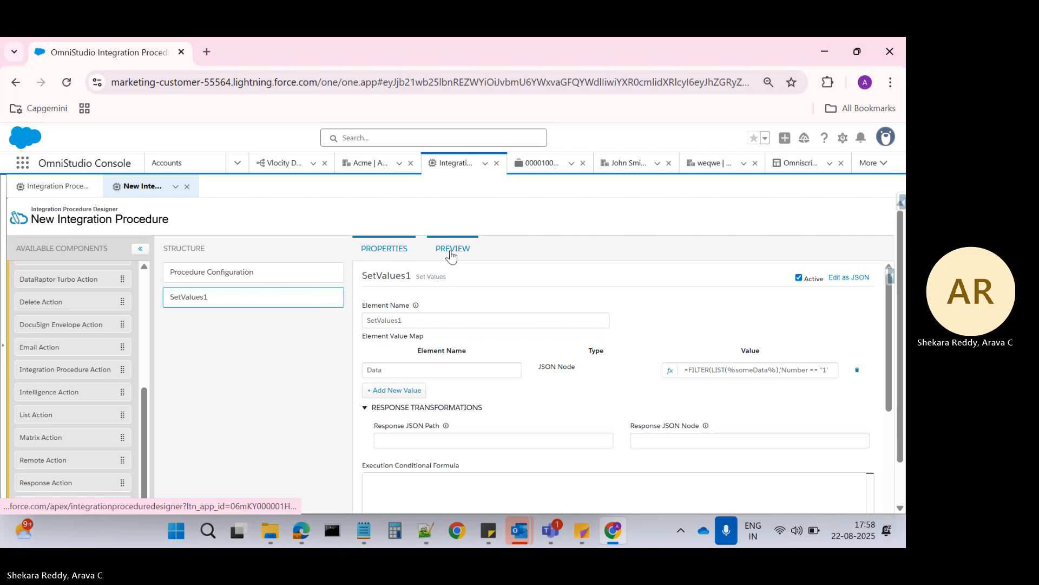
left_click(451, 252)
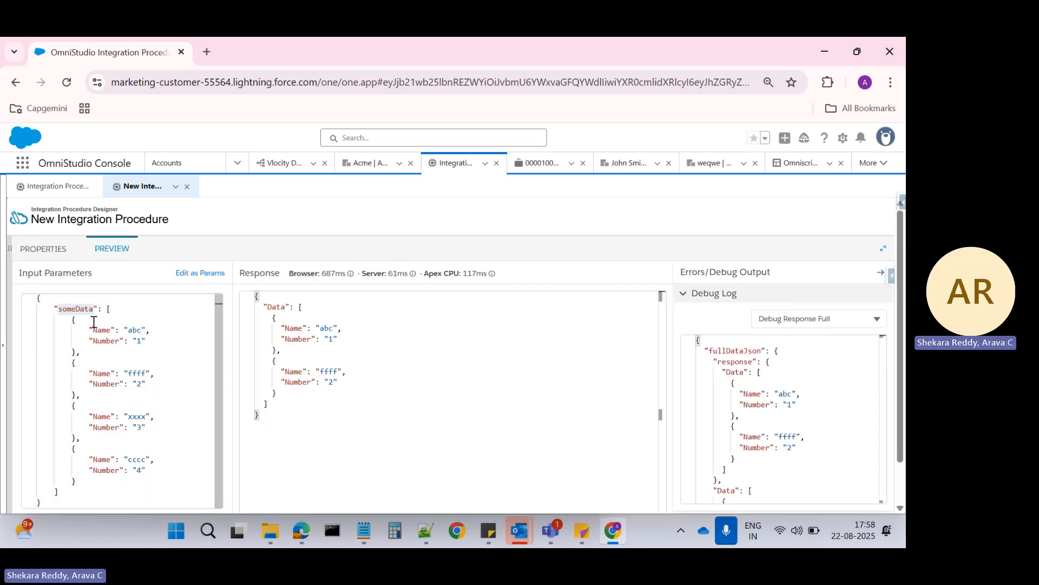
left_click(76, 320)
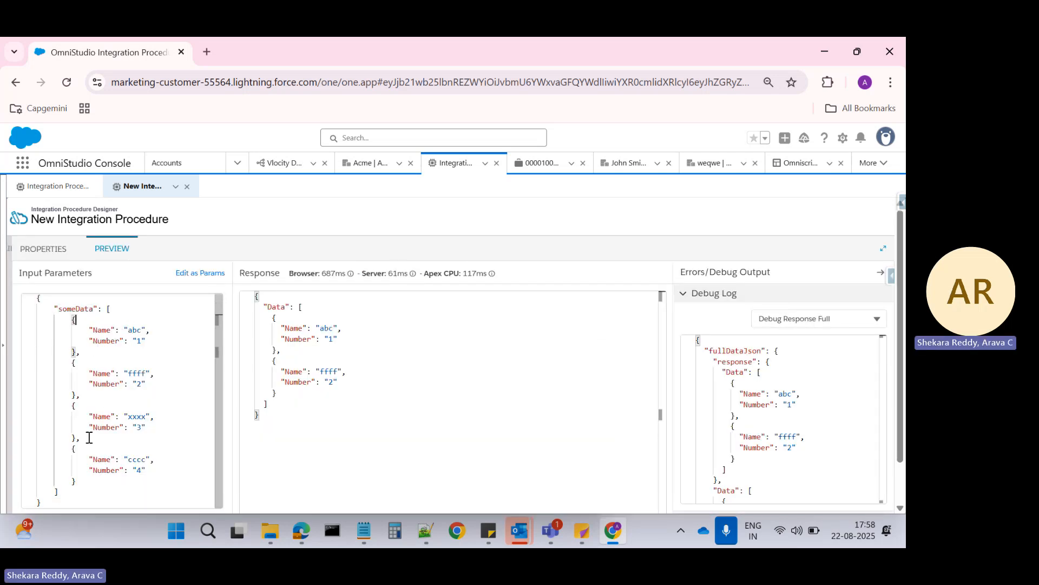
left_click(73, 490)
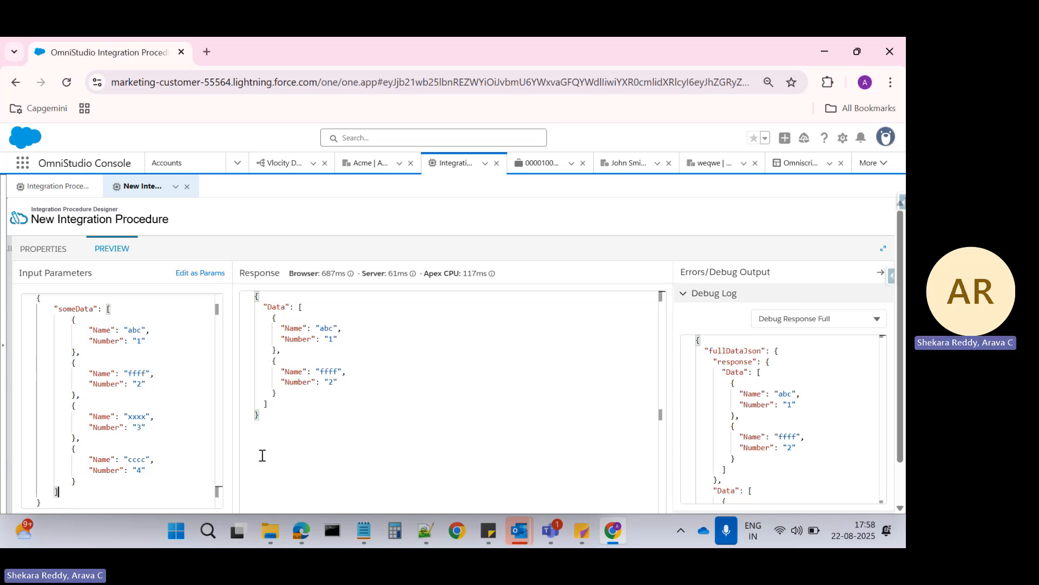
type(",")
key("Return")
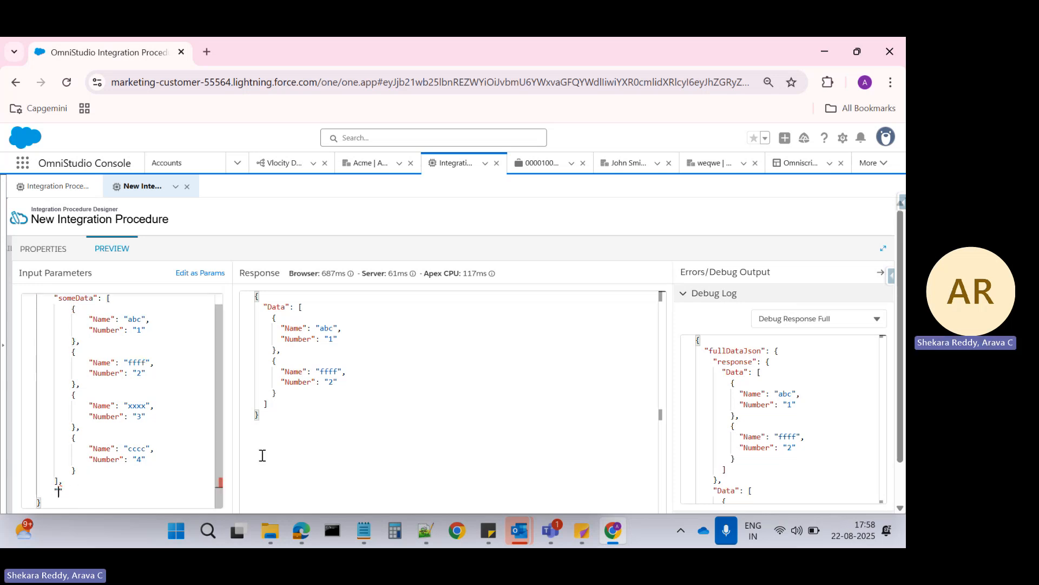
type("\"f")
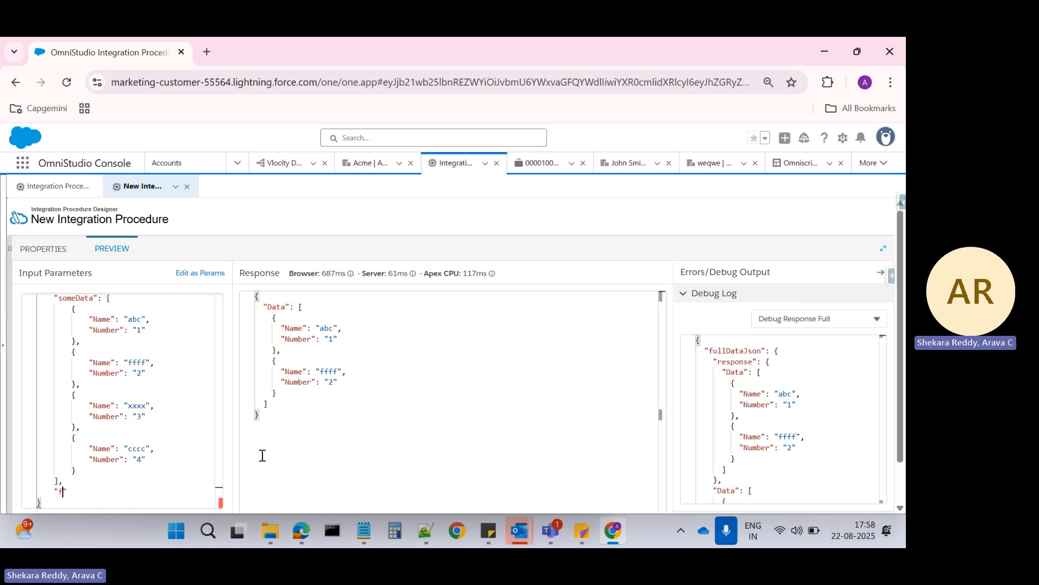
type("ilterValue")
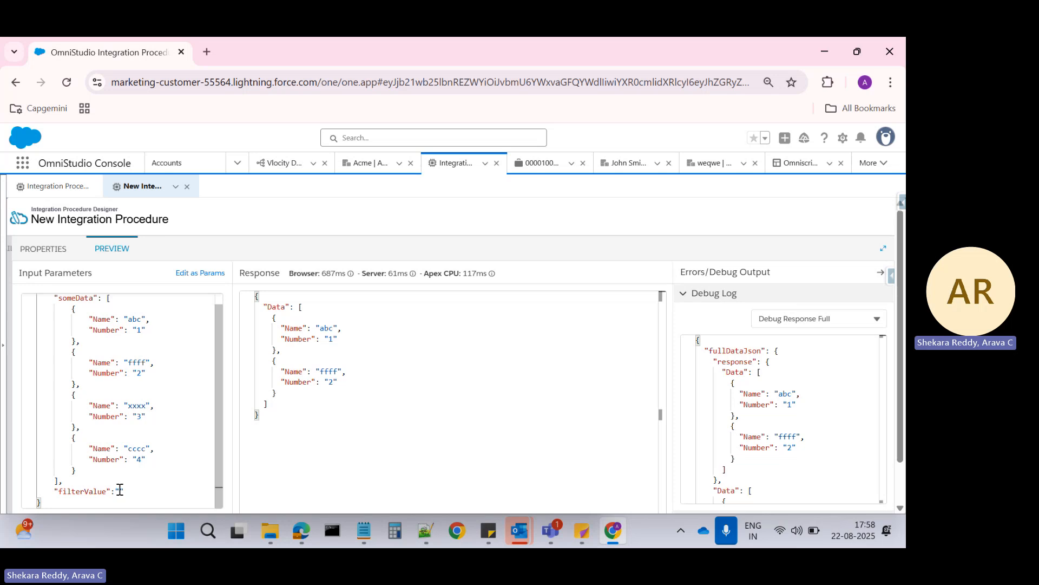
type("1")
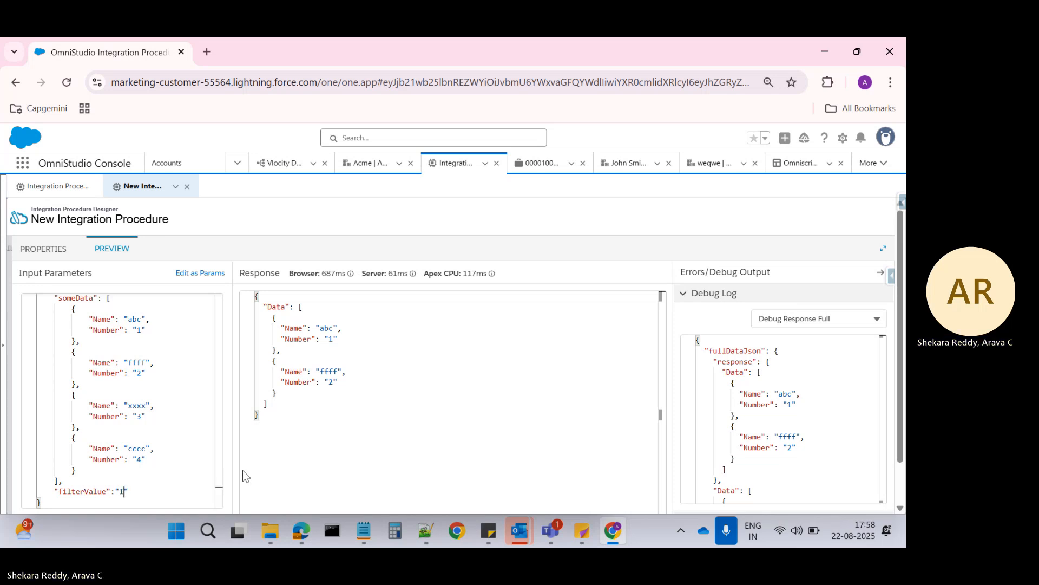
scroll(169, 448, "up", 1)
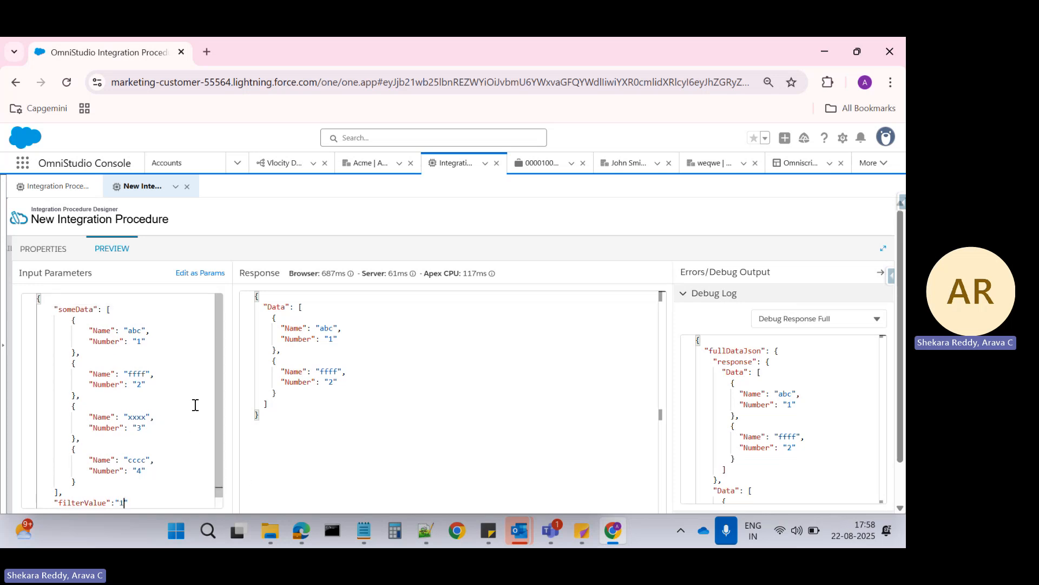
left_click(199, 274)
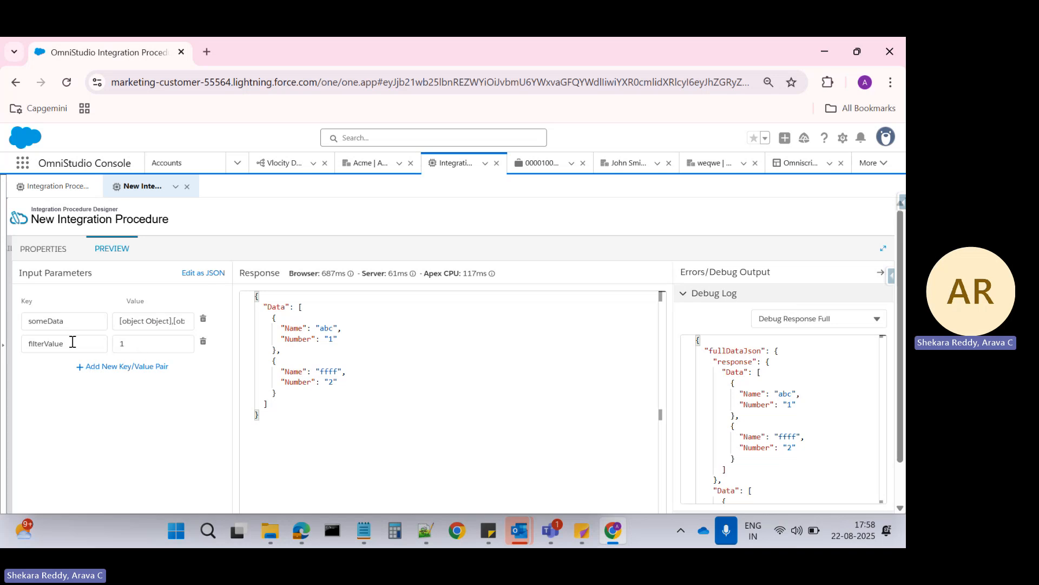
- Copy the filterValue key name from the preview's input parameters
left_click(43, 248)
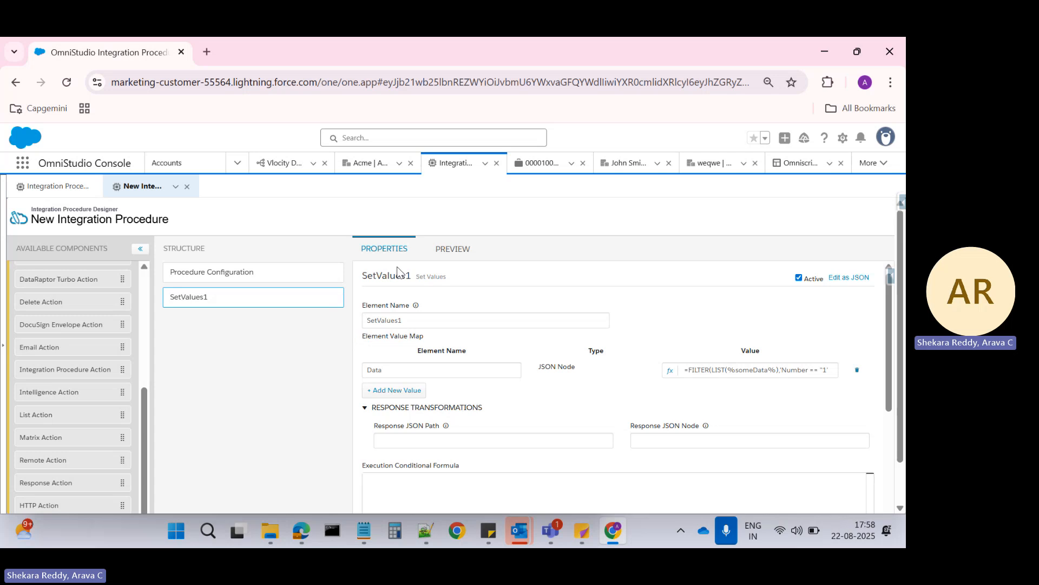
left_click(436, 254)
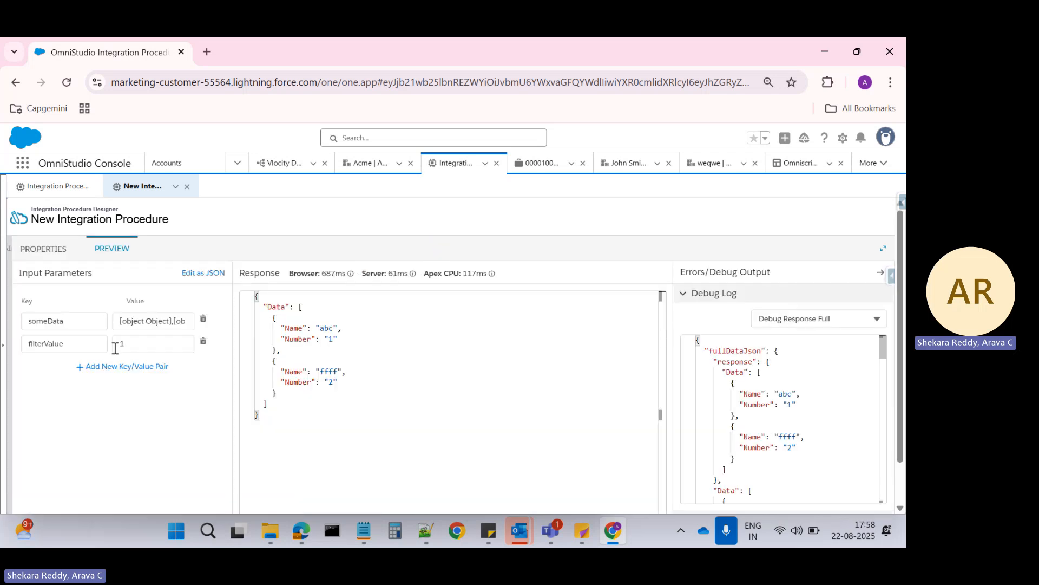
double_click(45, 345)
key("ctrl+c")
- Change the Data value's expression in SetValues1 to FILTER(LIST(%someData%),'Number == "'+filterValue+'"')
left_click(44, 249)
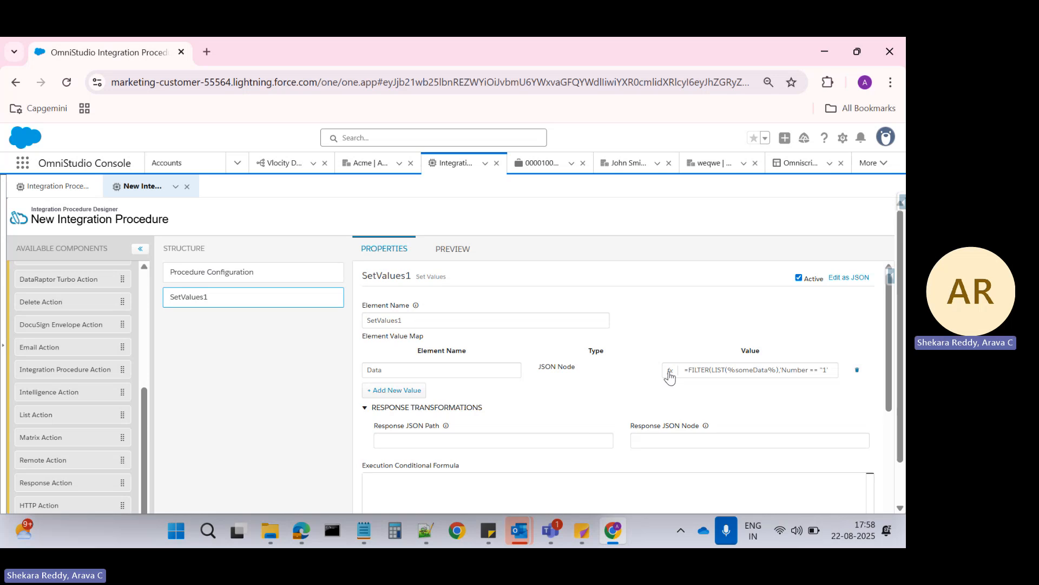
left_click(666, 375)
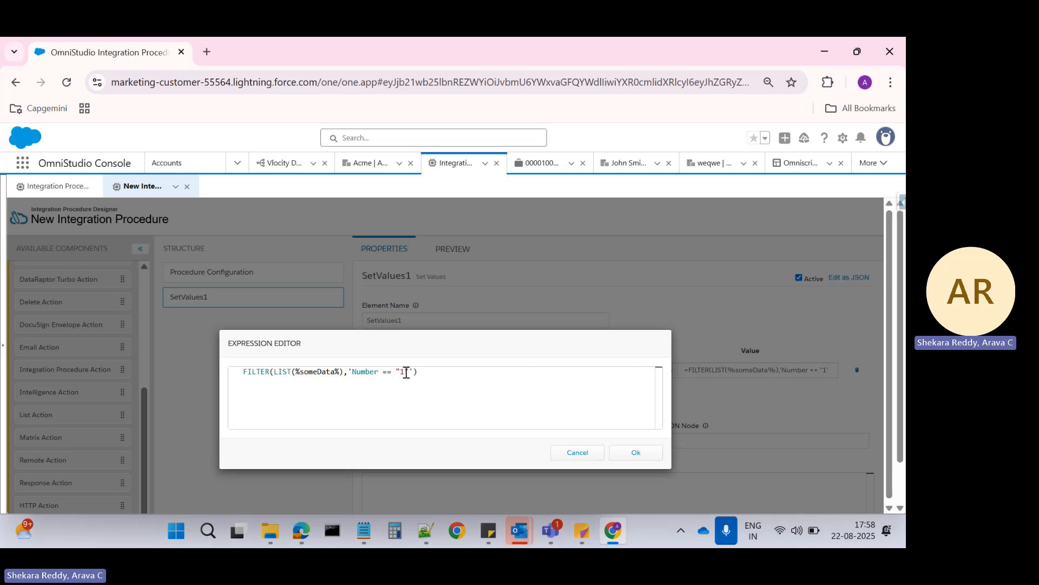
key("BackSpace")
type("+")
type("+")
key("ctrl+v")
left_click_drag(457, 371, 401, 374)
left_click(400, 373)
type("'")
left_click(463, 372)
type("'")
double_click(424, 371)
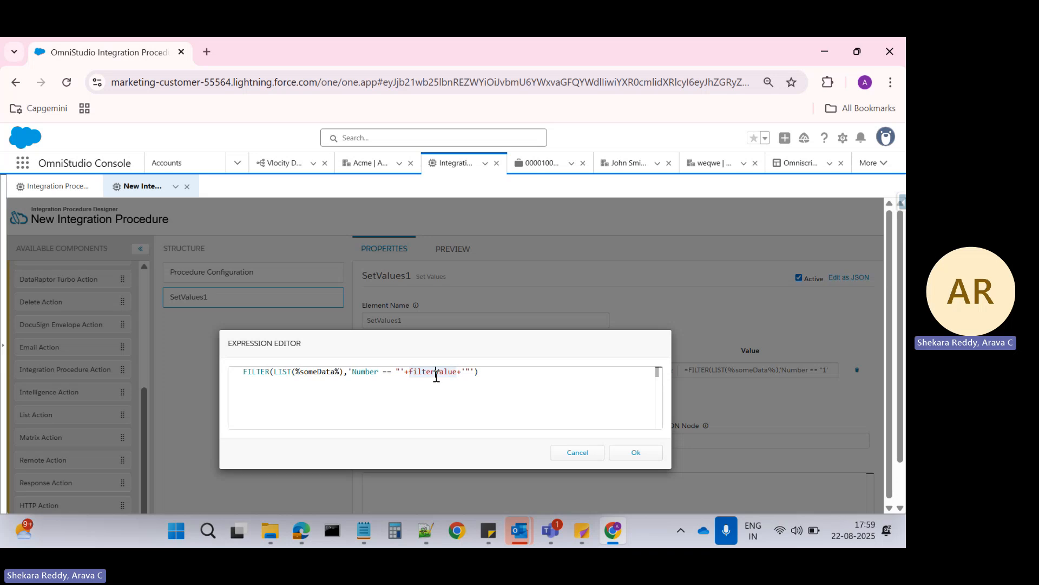
left_click(627, 453)
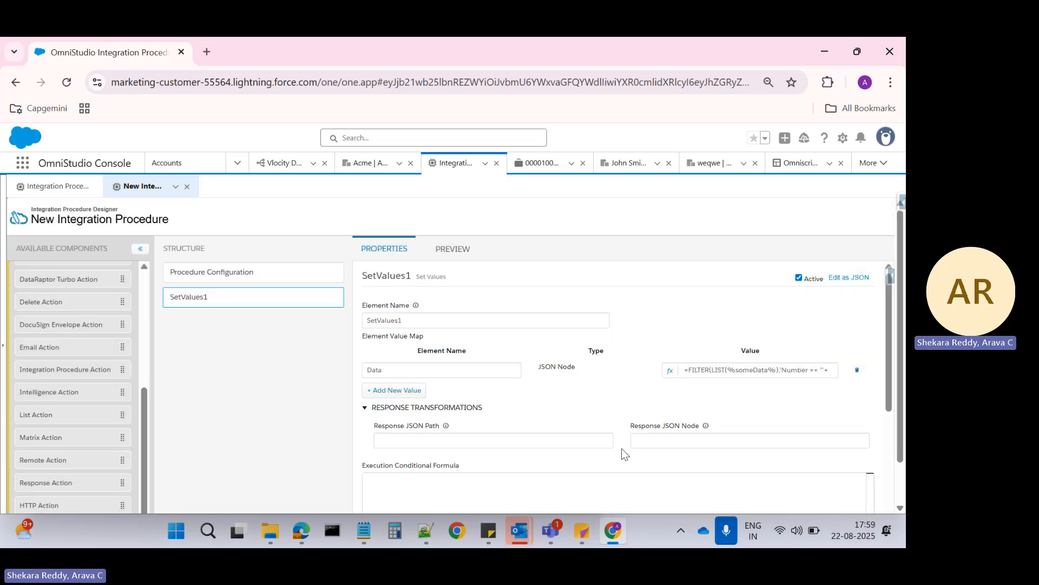
- Execute the integration procedure in the preview with filterValue 1, and again with filterValue set to 2
left_click(454, 249)
scroll(130, 352, "down", 1)
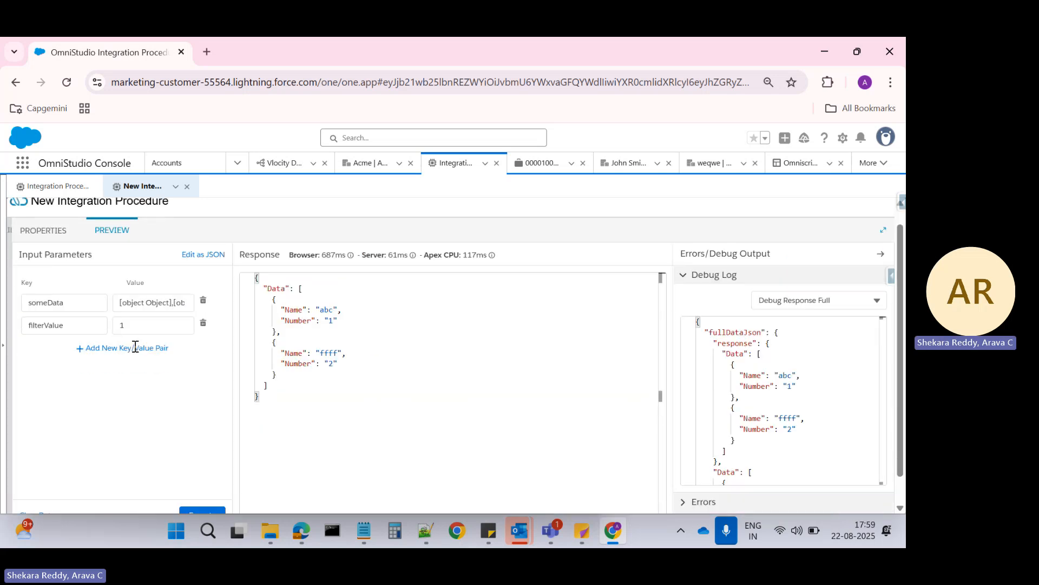
left_click(198, 484)
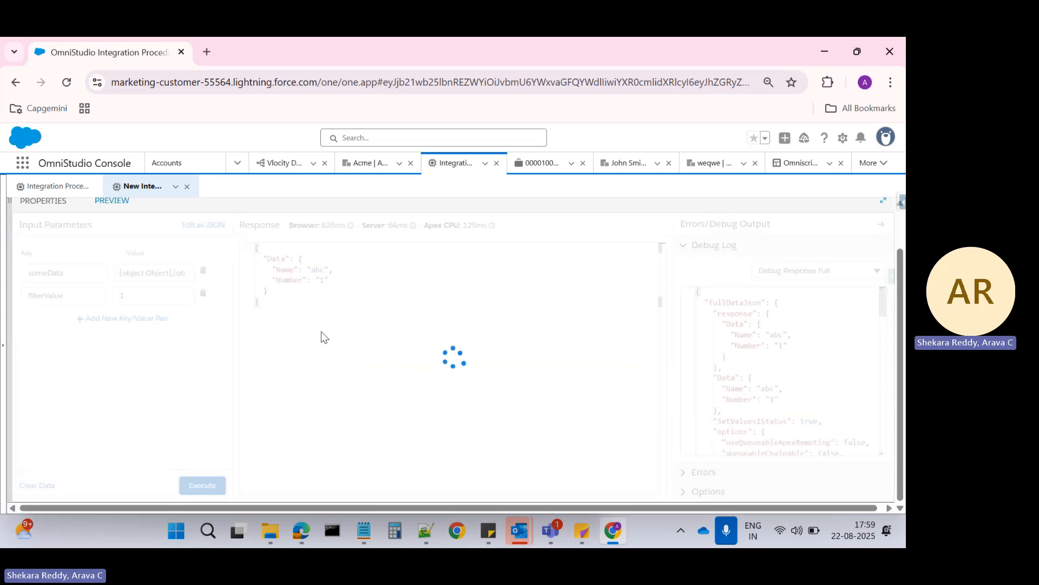
left_click(143, 290)
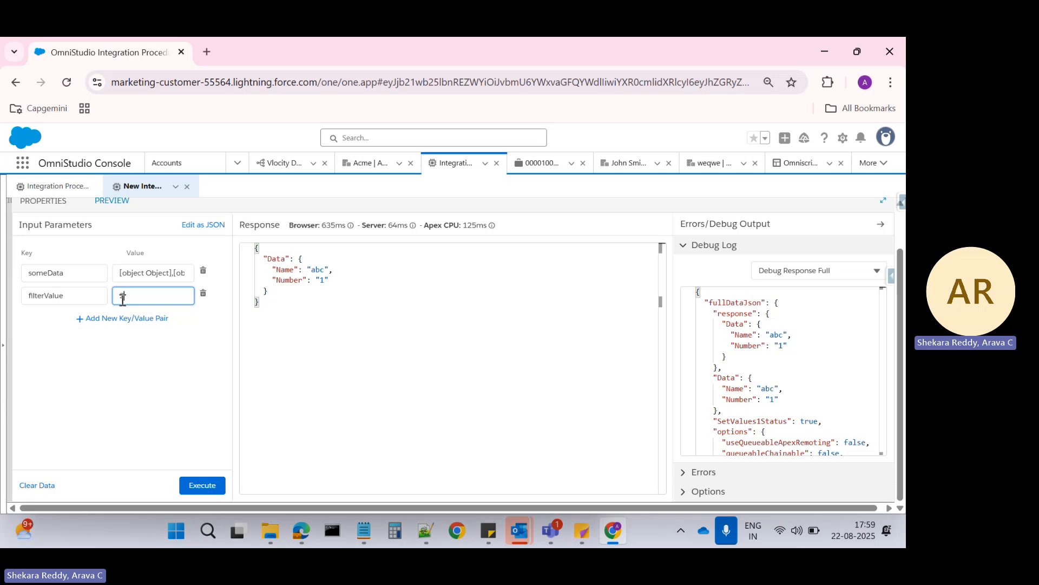
left_click(202, 484)
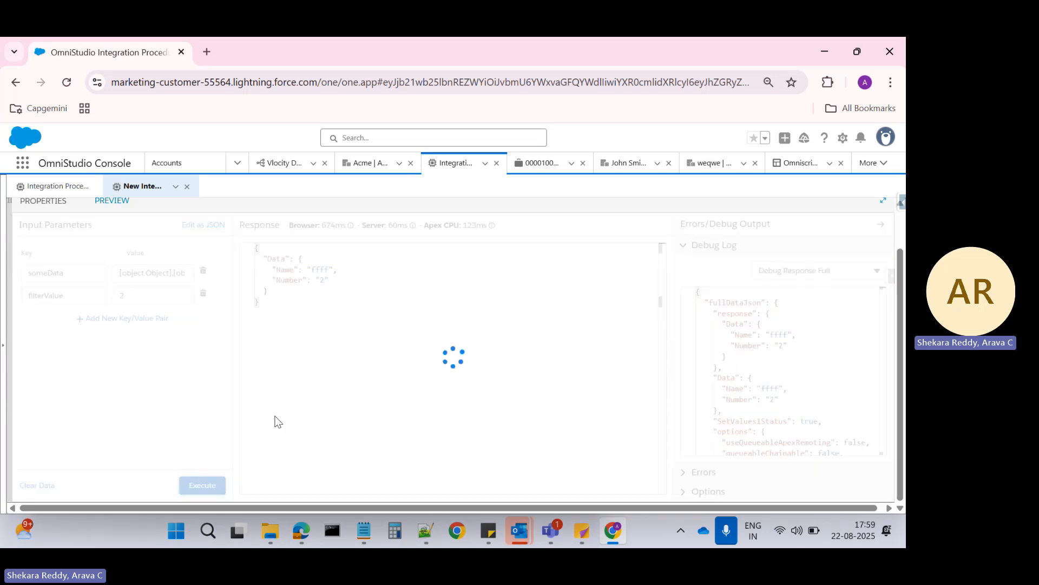
- Set filterValue to 3, execute the integration procedure again, and return to the SetValues1 properties
left_click(141, 295)
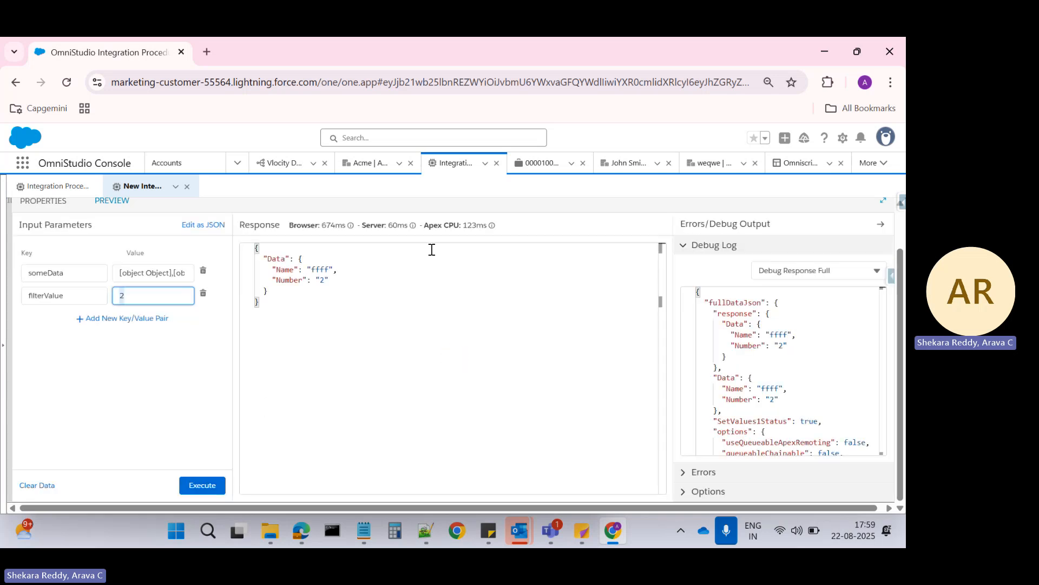
key("BackSpace")
type("3")
left_click(201, 487)
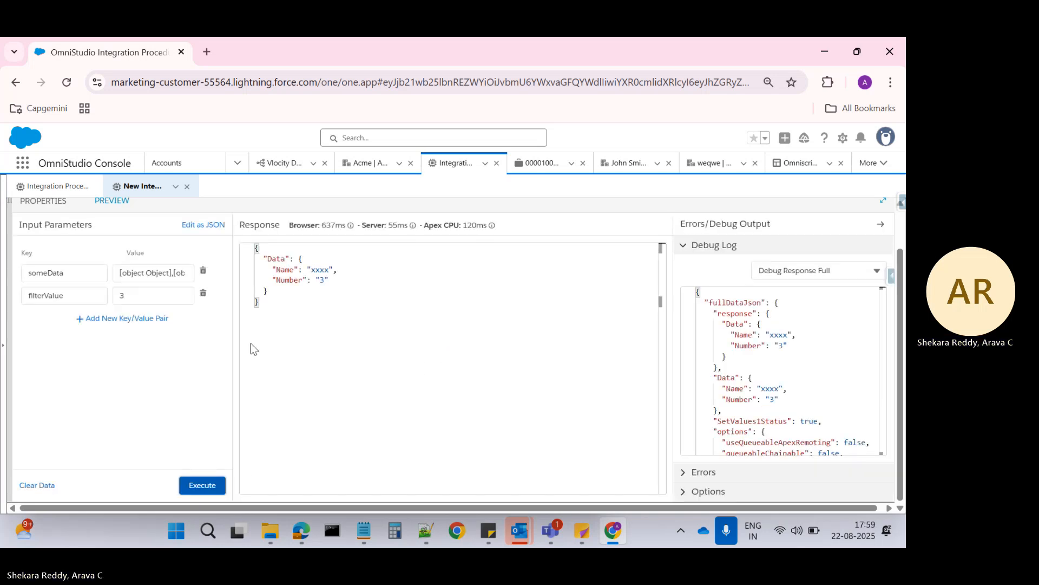
left_click(38, 203)
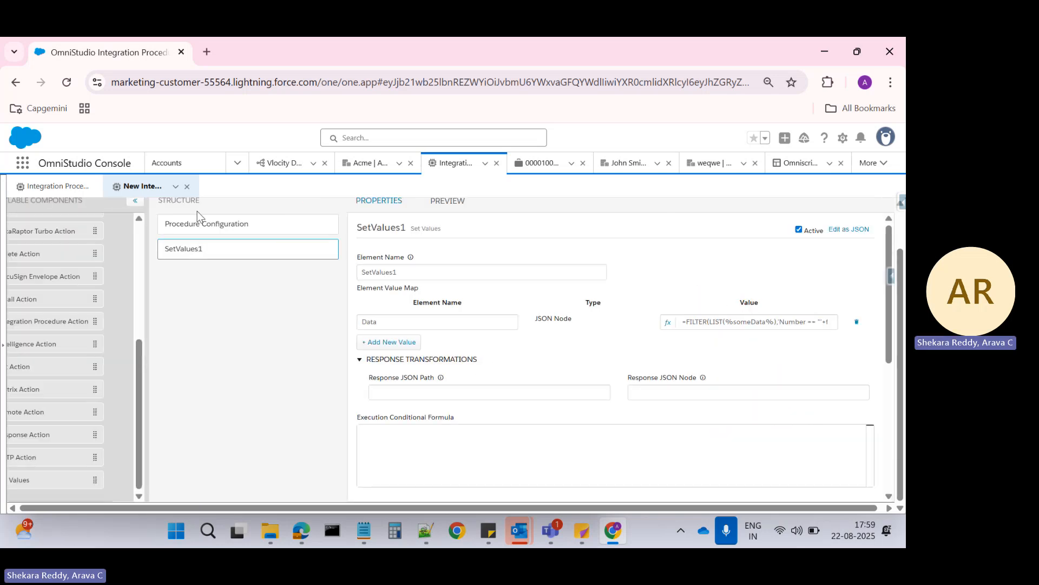
- Copy the Data value's full expression from SetValues1 and paste it below the JSON in Notepad++
left_click(671, 325)
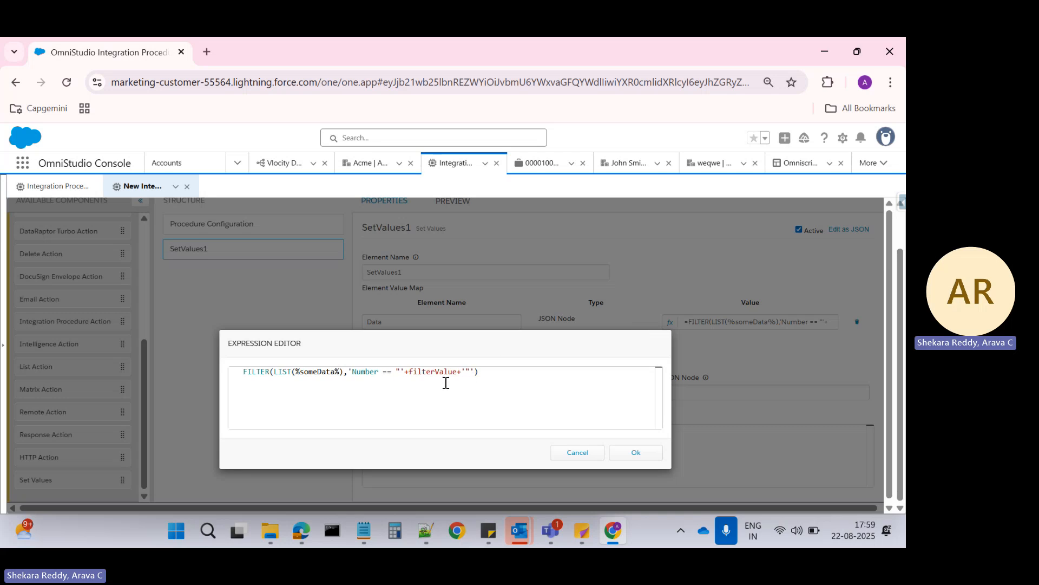
left_click(490, 371)
key("ctrl+a")
key("ctrl+c")
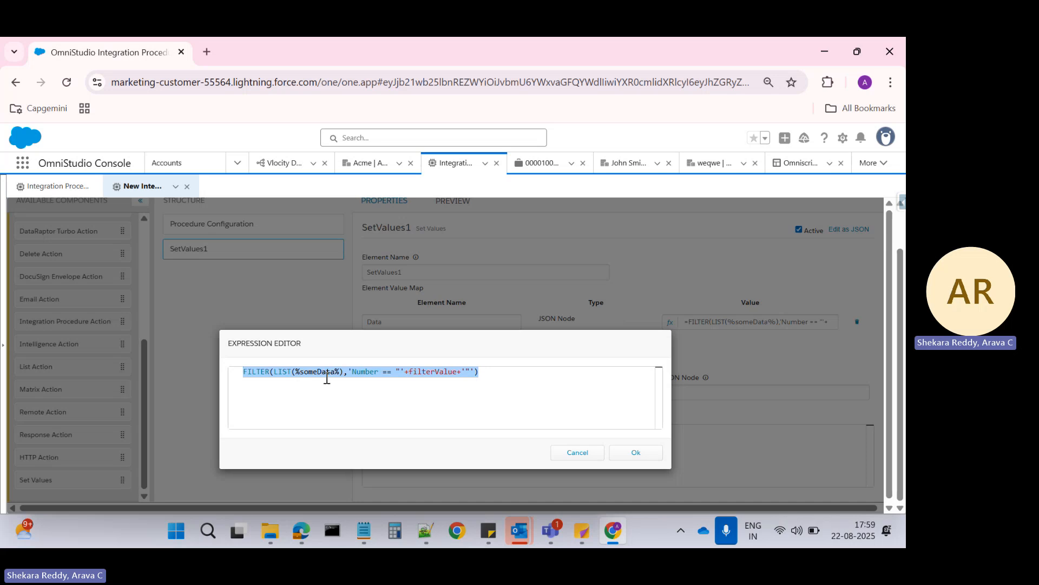
left_click(427, 534)
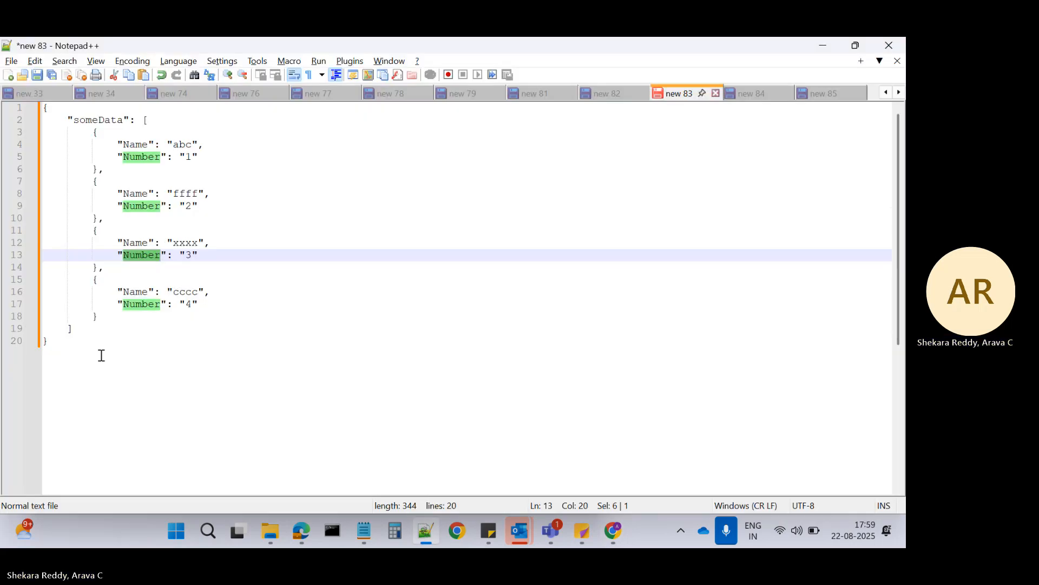
left_click(65, 343)
key("Return")
key("Return")
key("ctrl+v")
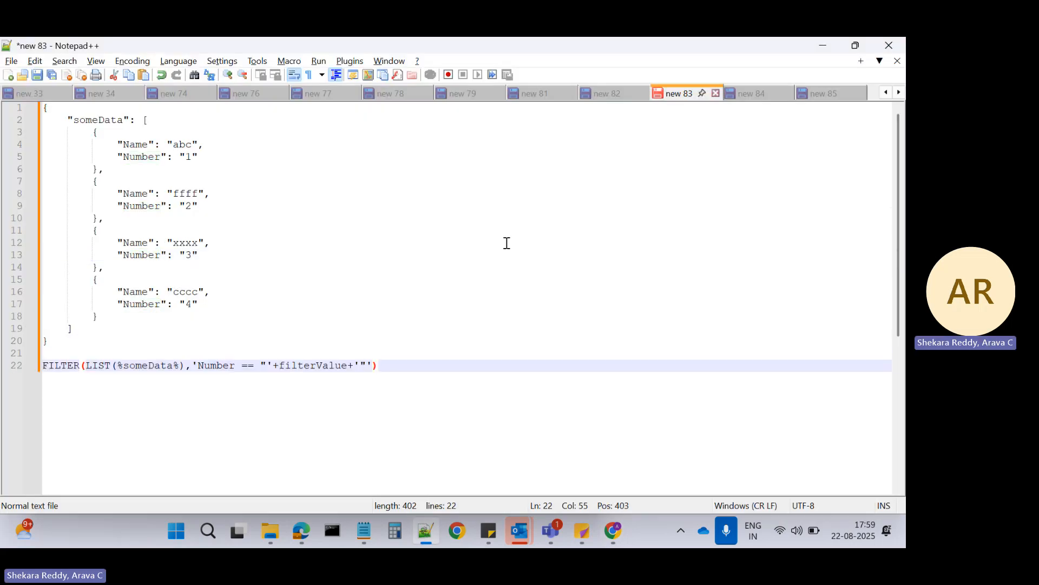
- In Notepad++, delete the pasted expression below the JSON and write the skeleton FILTER(LIST(),'') one line lower
left_click(11, 366)
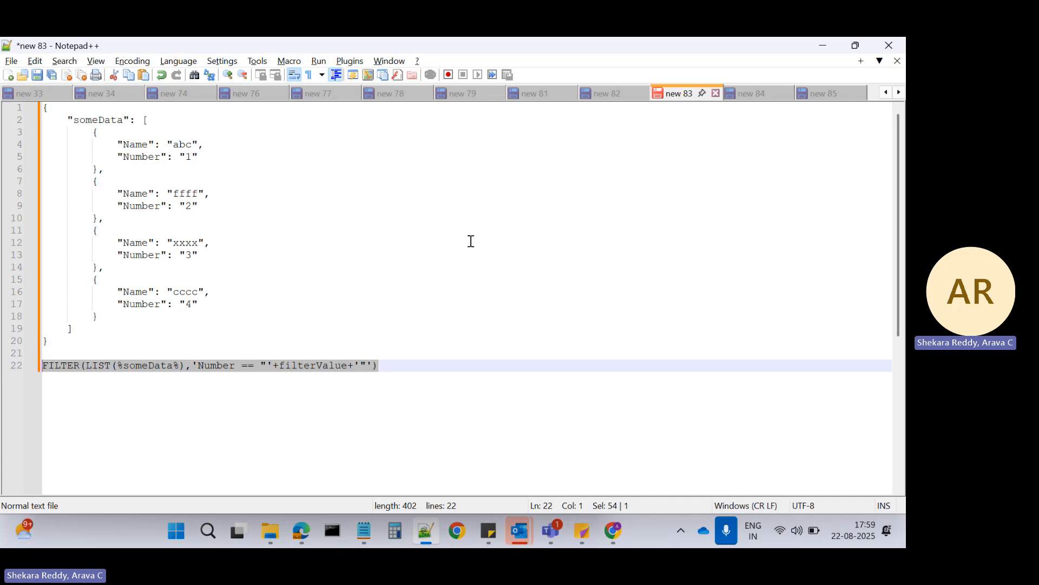
key("Delete")
key("Return")
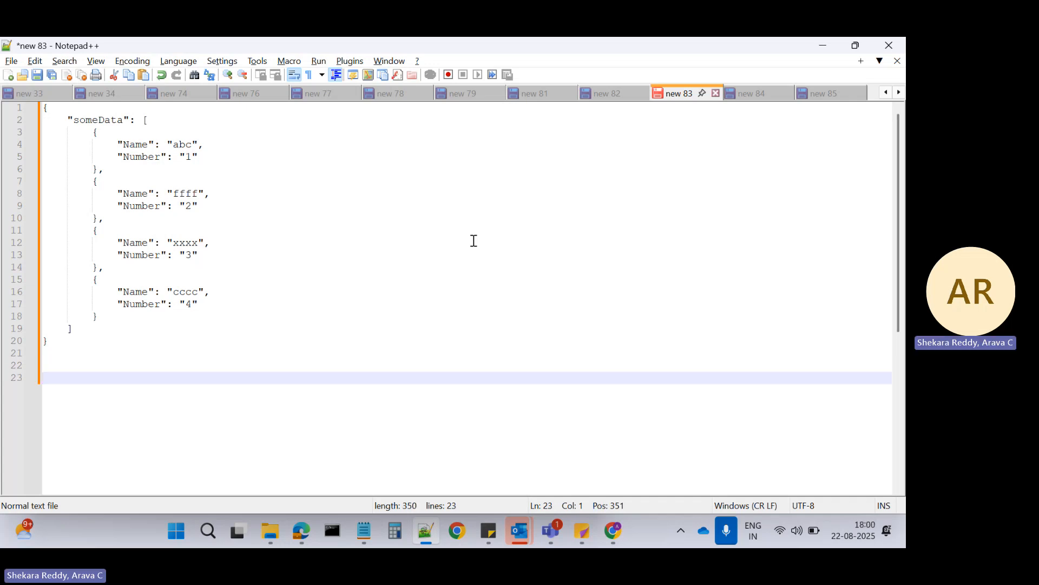
type("FILTR")
key("BackSpace")
key("BackSpace")
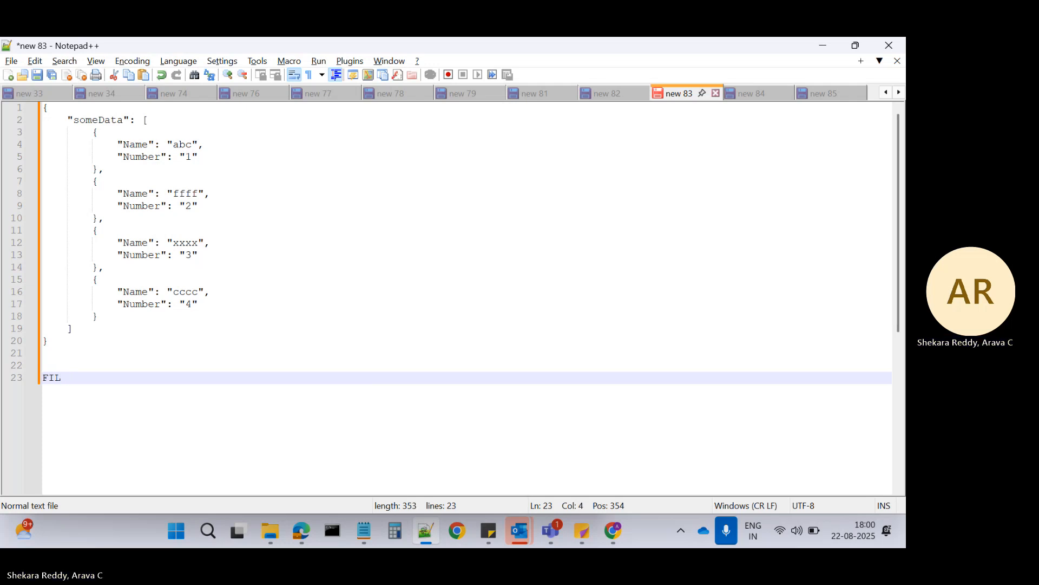
type("TER")
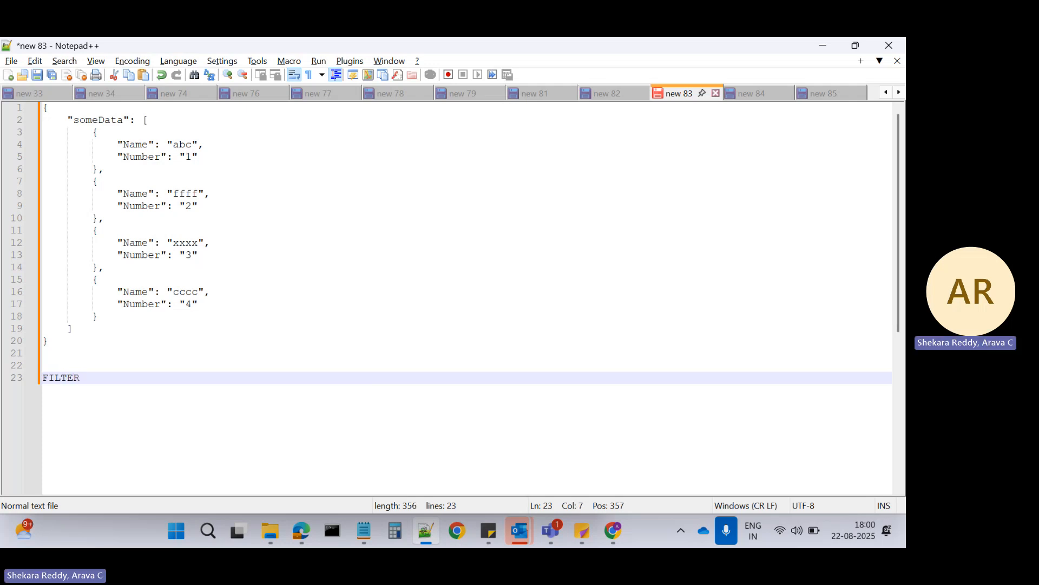
type("()")
type("LIST(")
type(",")
type("''")
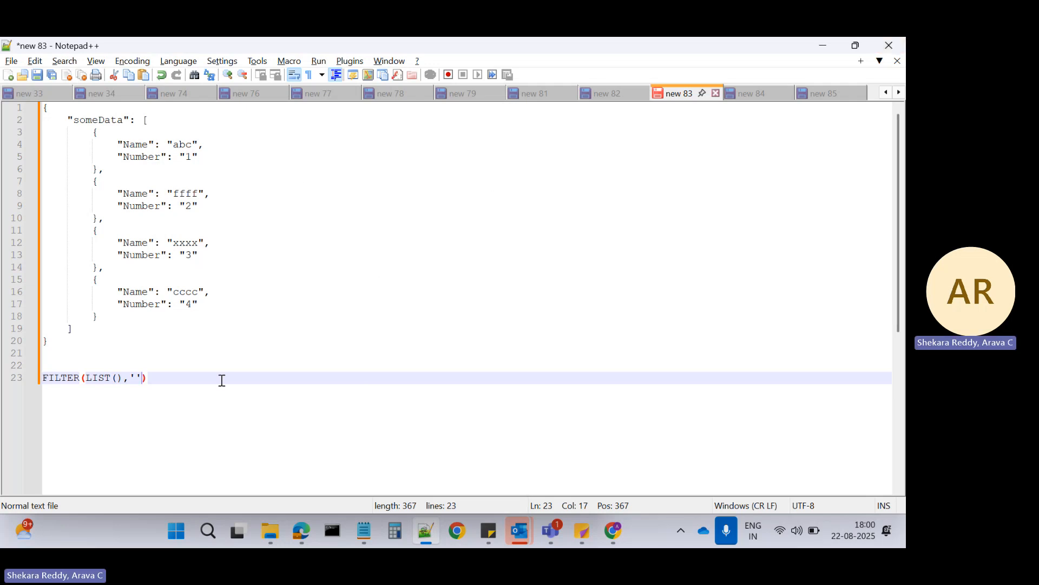
- Fill the skeleton's condition with the copied Number key so it reads 'Number == "2"'
double_click(147, 304)
key("ctrl+c")
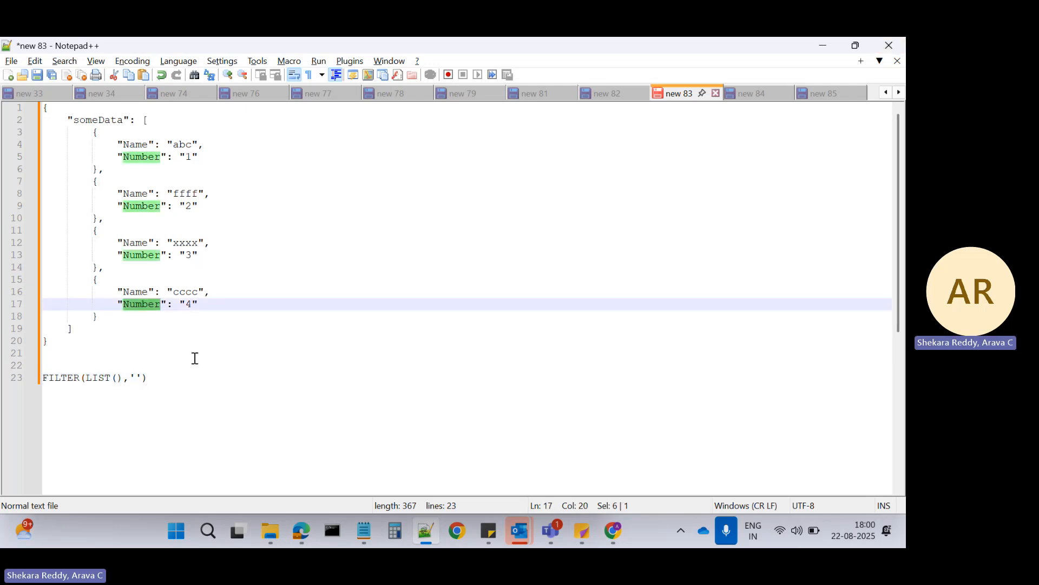
left_click(136, 377)
key("ctrl+v")
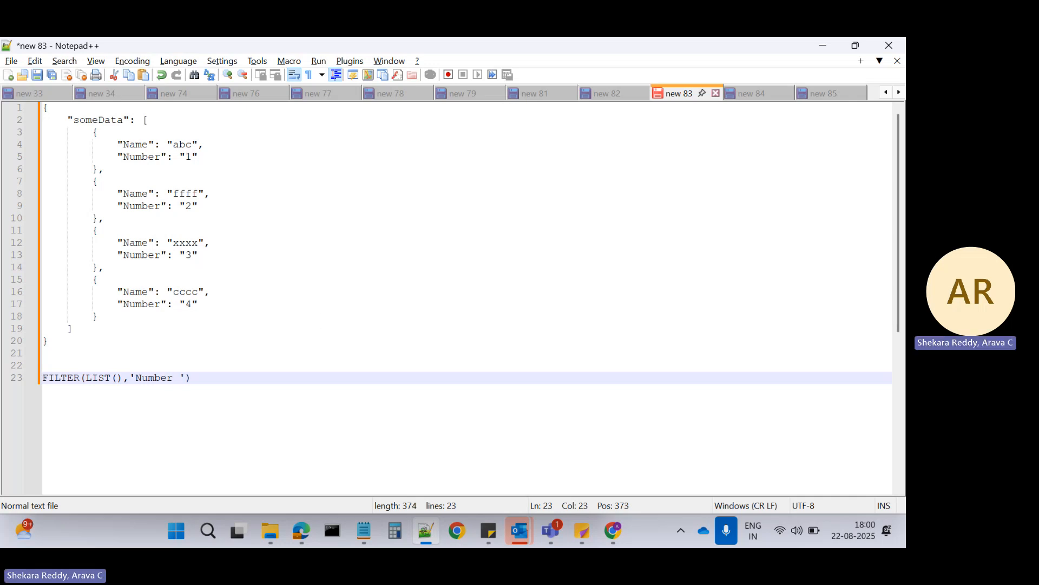
type("== ")
type("\"\"")
type("1")
key("BackSpace")
type("2")
- Write the declaration string var="" on the line above the FILTER expression
left_click(103, 363)
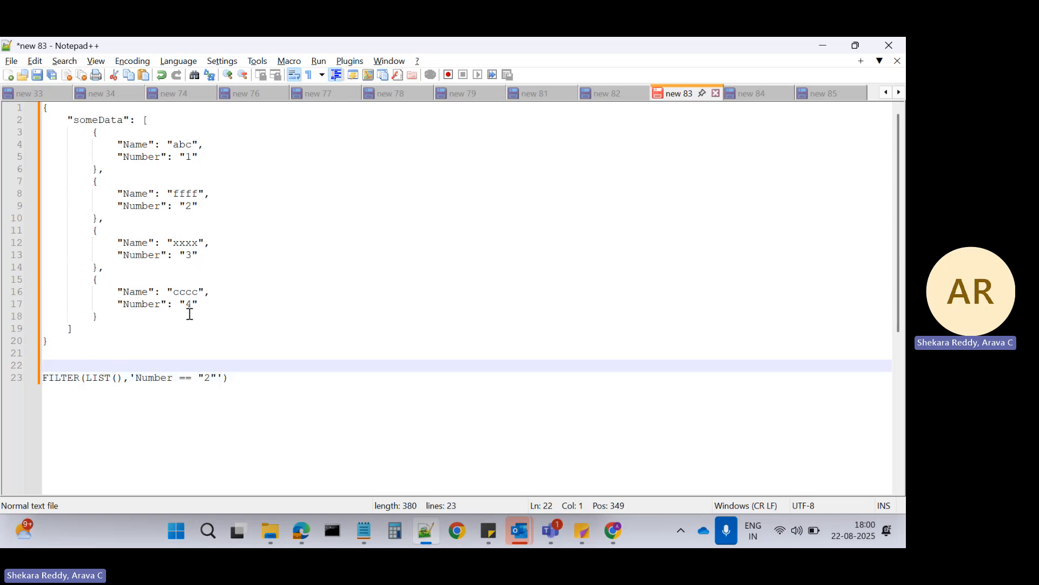
type("string var")
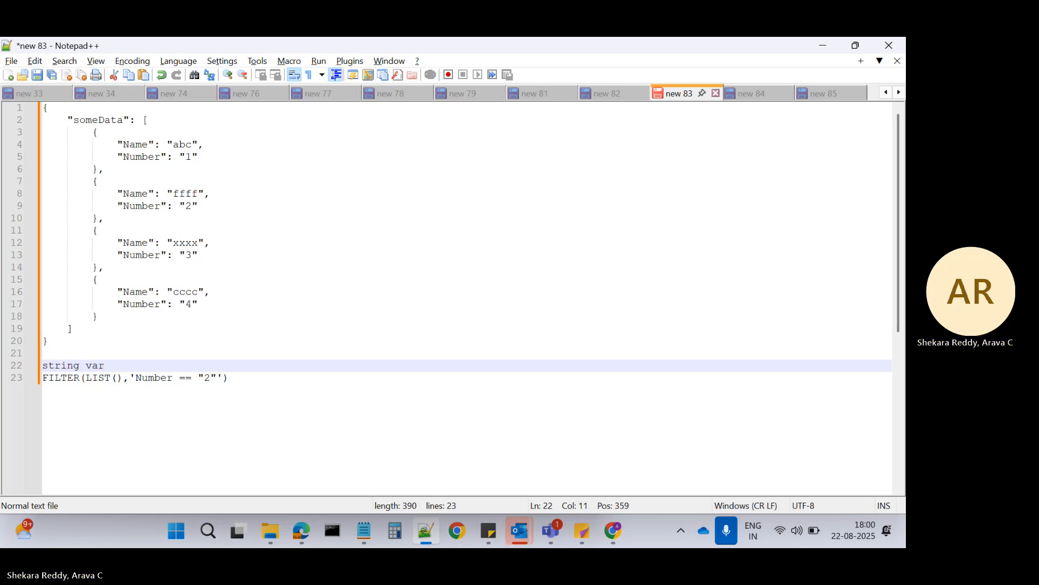
type("=")
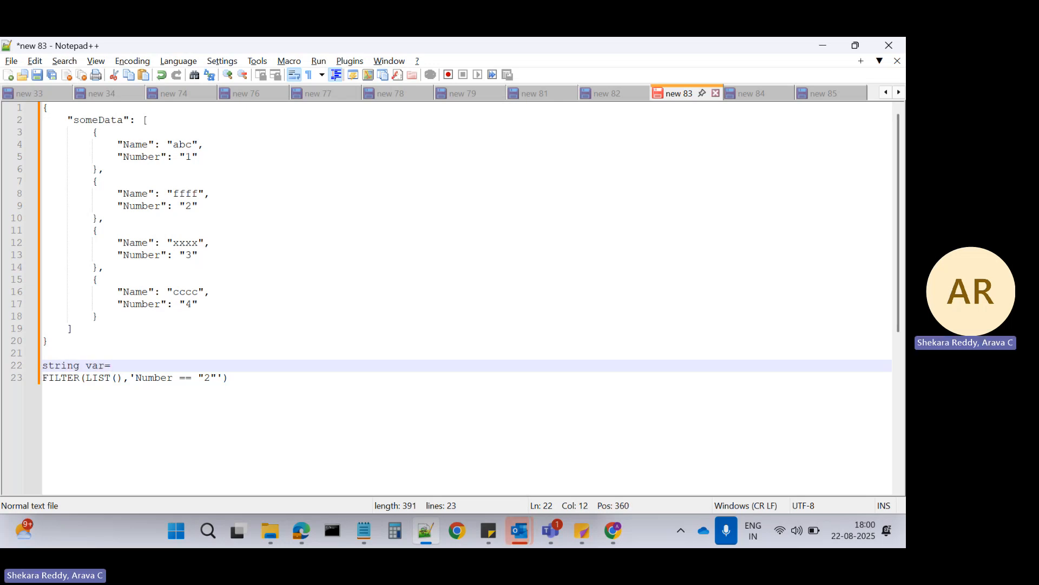
- Replace the fixed 2 with the concatenated variable so the expression reads FILTER(LIST(),'Number == "'+var+'"')
double_click(99, 366)
key("ctrl+c")
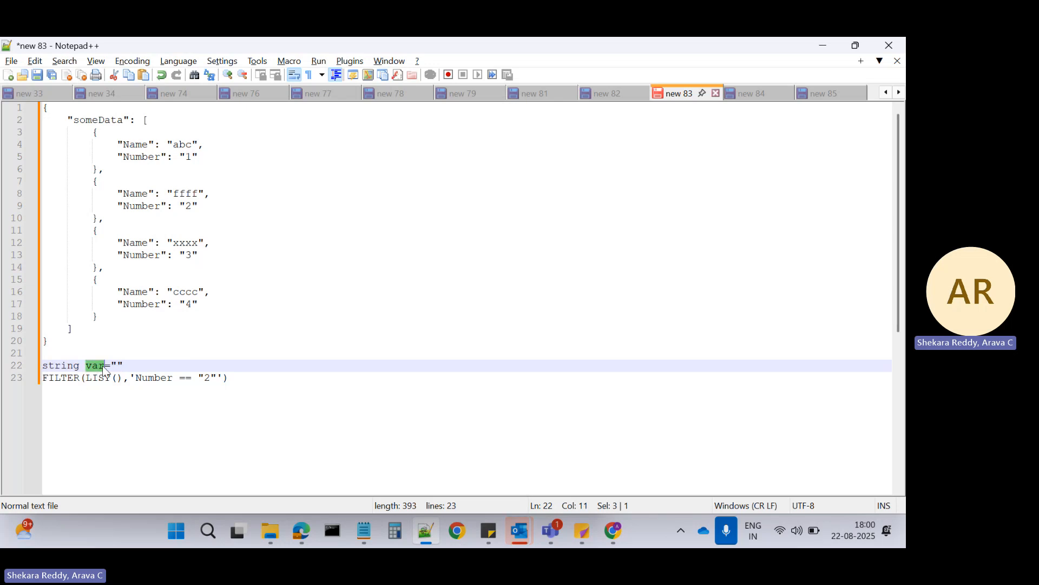
double_click(206, 377)
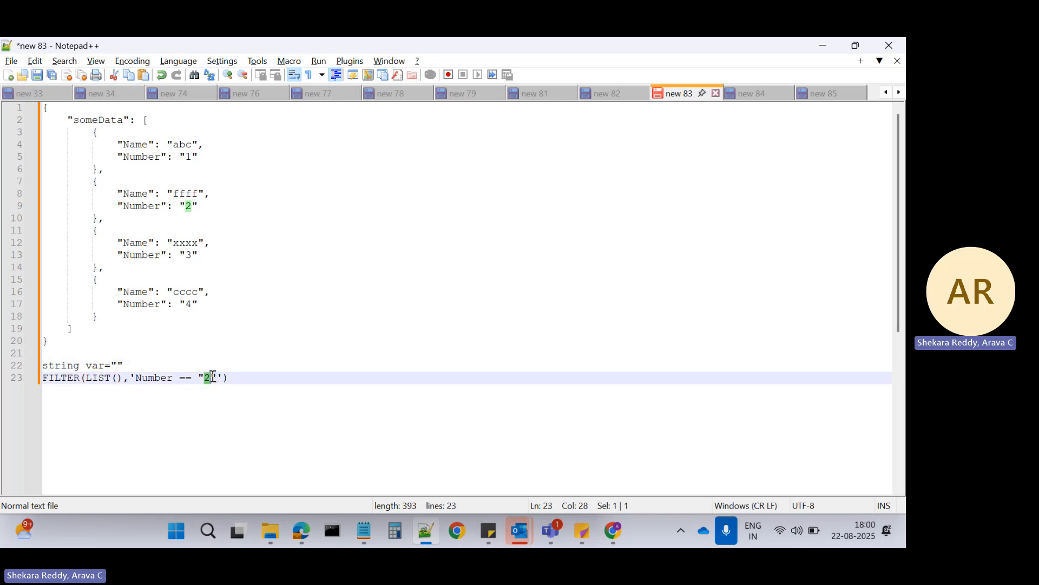
key("BackSpace")
key("ctrl+v")
left_click(205, 377)
type("+")
left_click(224, 378)
type("+\"'")
left_click(243, 377)
type("'")
double_click(227, 378)
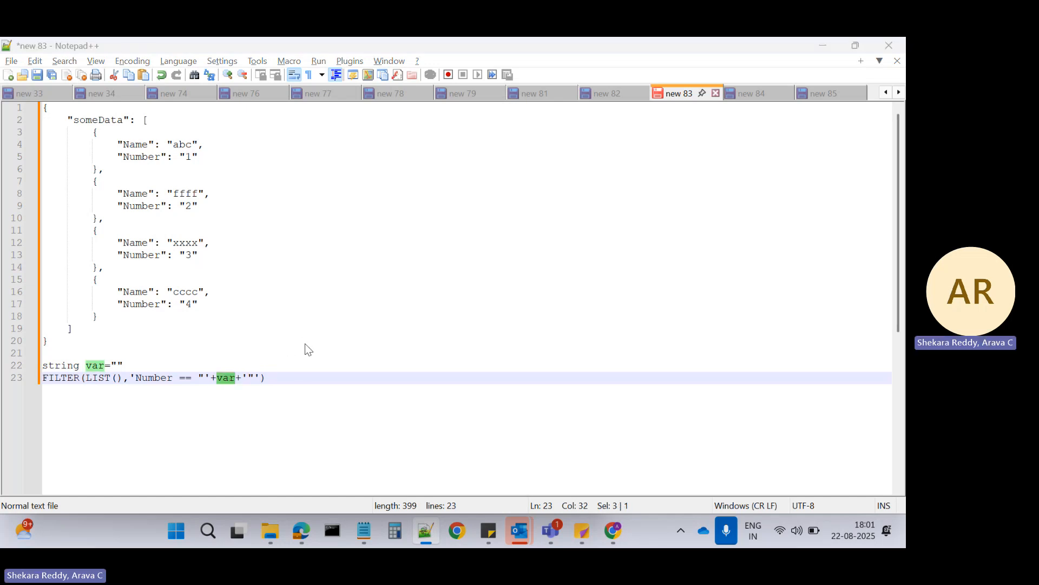
- Switch back to Chrome, accept the SetValues1 expression, and check the preview's input parameters and response
key("alt+Tab")
left_click(630, 454)
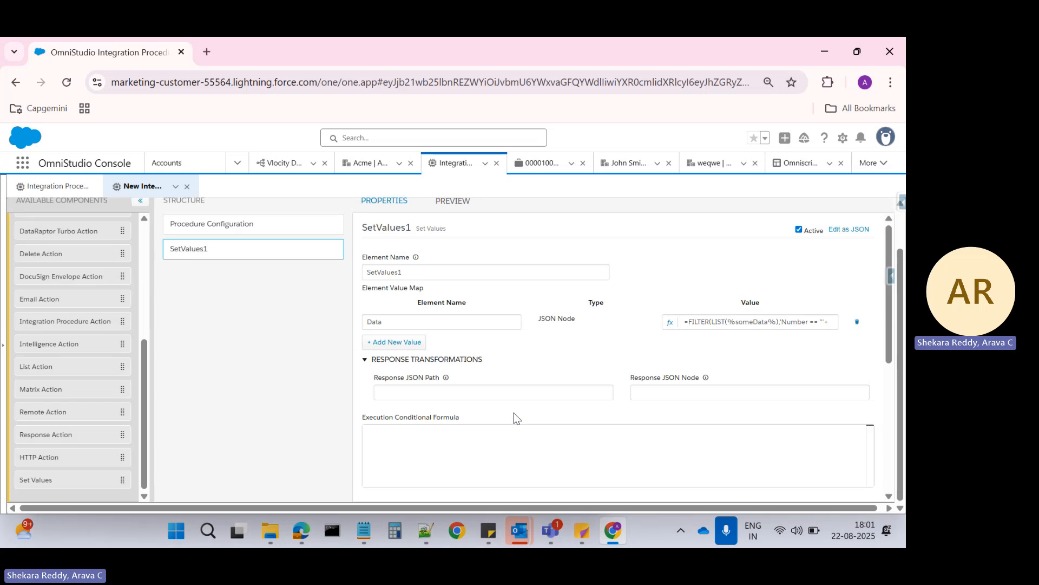
left_click(444, 202)
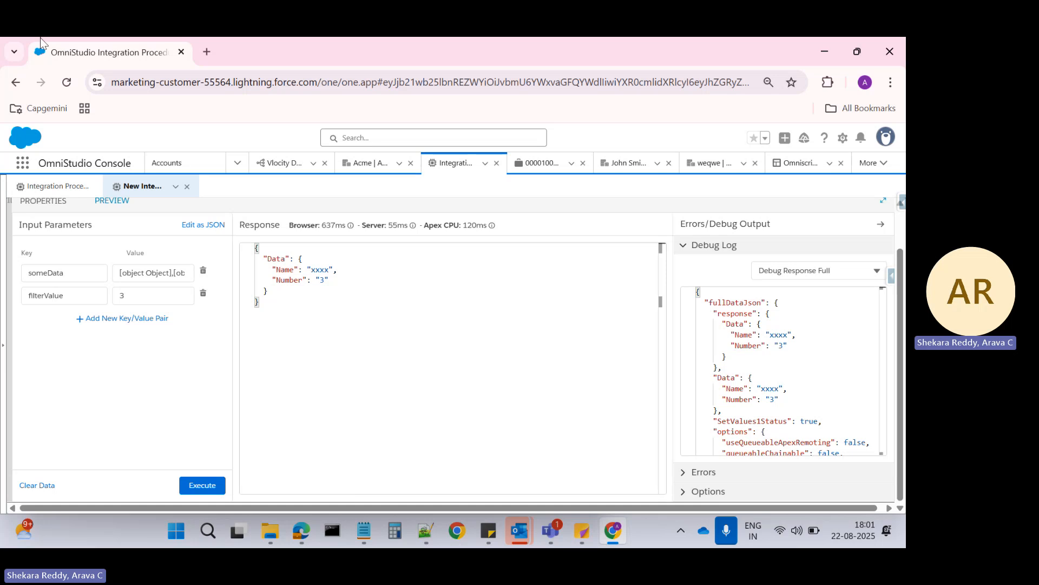
left_click(49, 201)
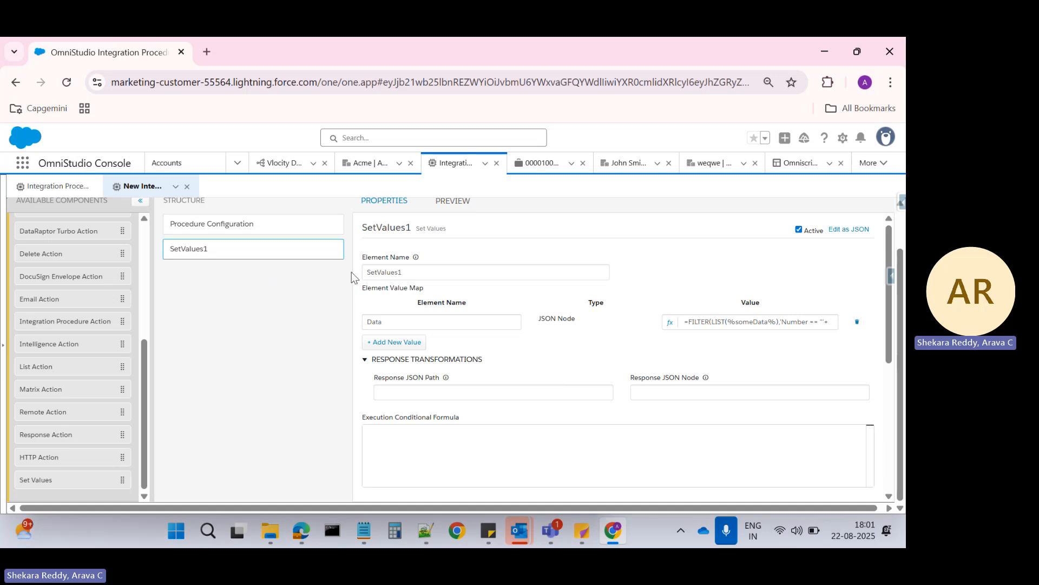
- Remove the filterValue pair from the preview's input parameters and show the parameters as JSON
scroll(352, 272, "up", 1)
left_click(453, 249)
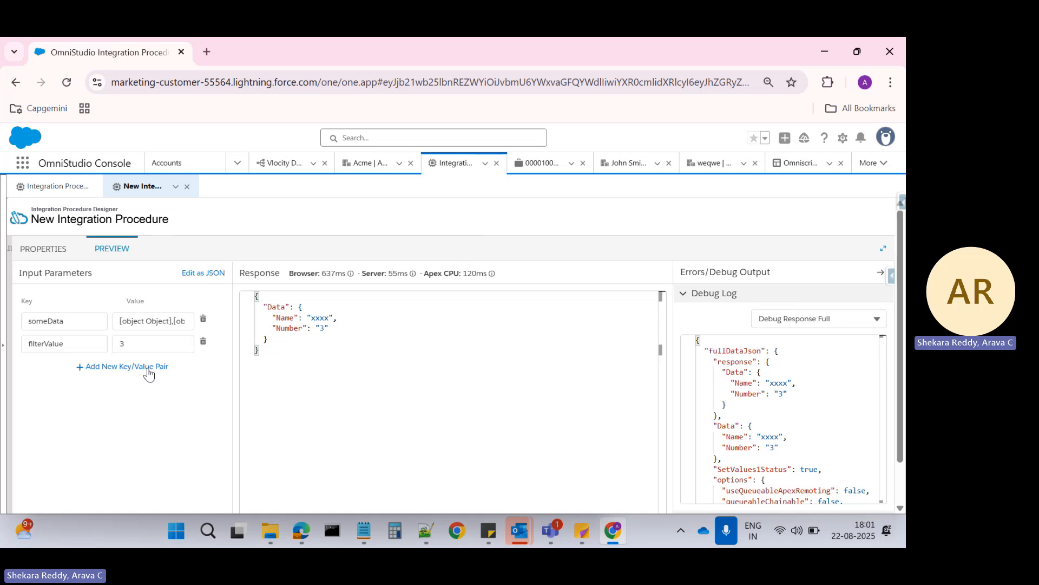
left_click(203, 343)
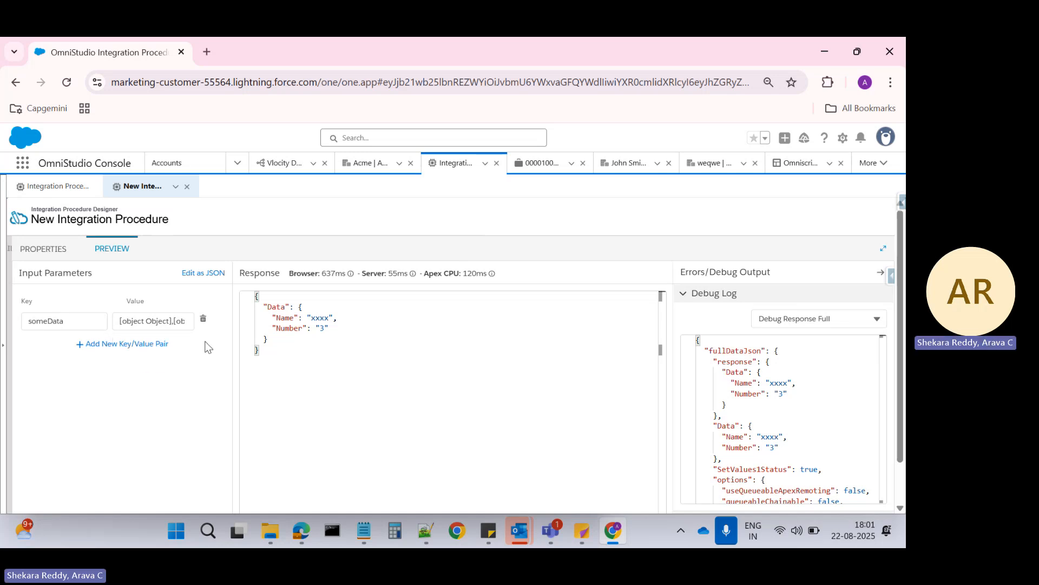
left_click(203, 274)
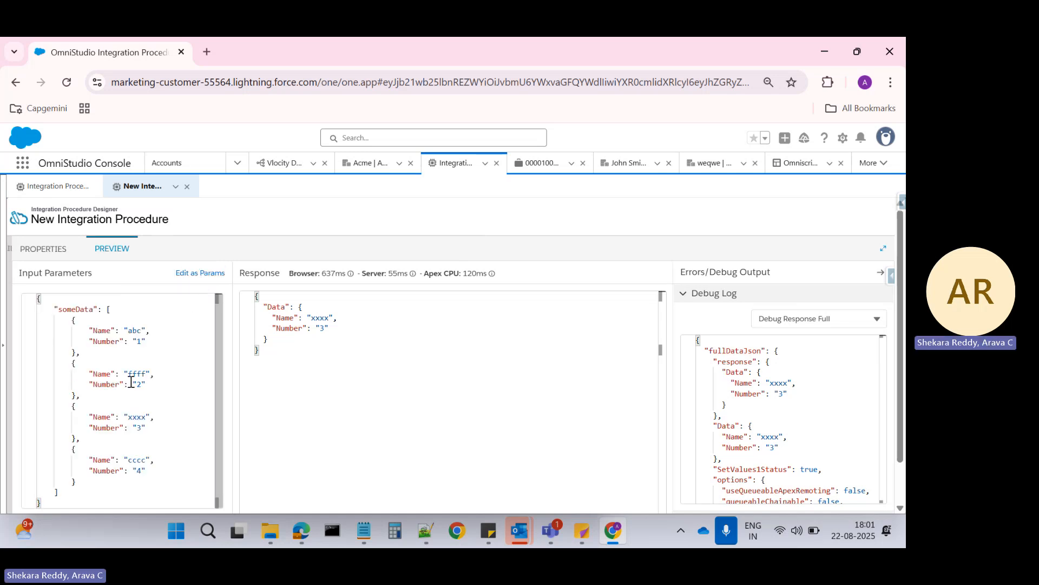
- Add a second Set Values element between Procedure Configuration and SetValues1, with a blank row in its value map
left_click(27, 251)
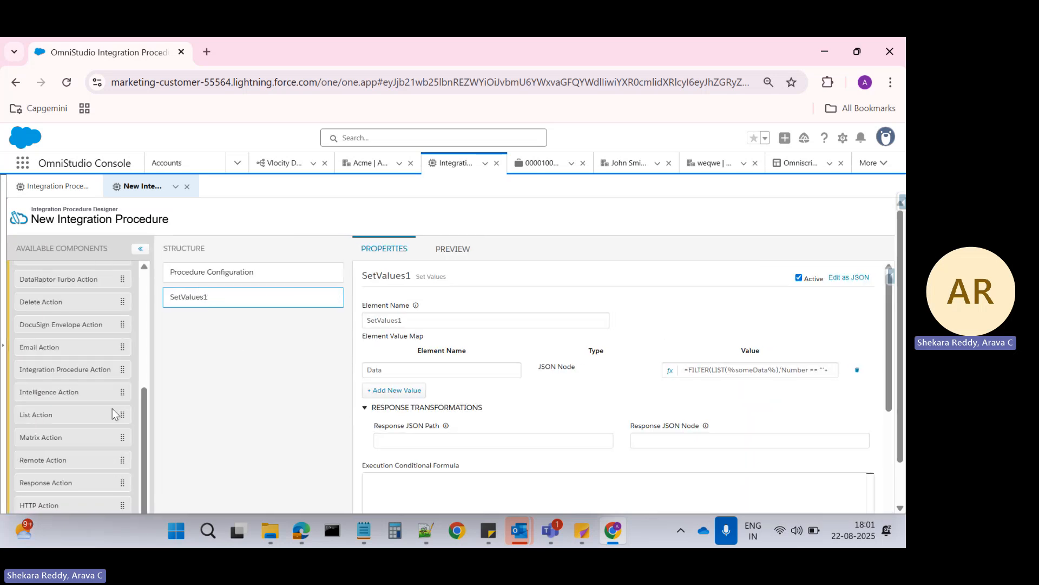
scroll(131, 396, "up", 1)
scroll(132, 394, "down", 1)
scroll(94, 425, "down", 1)
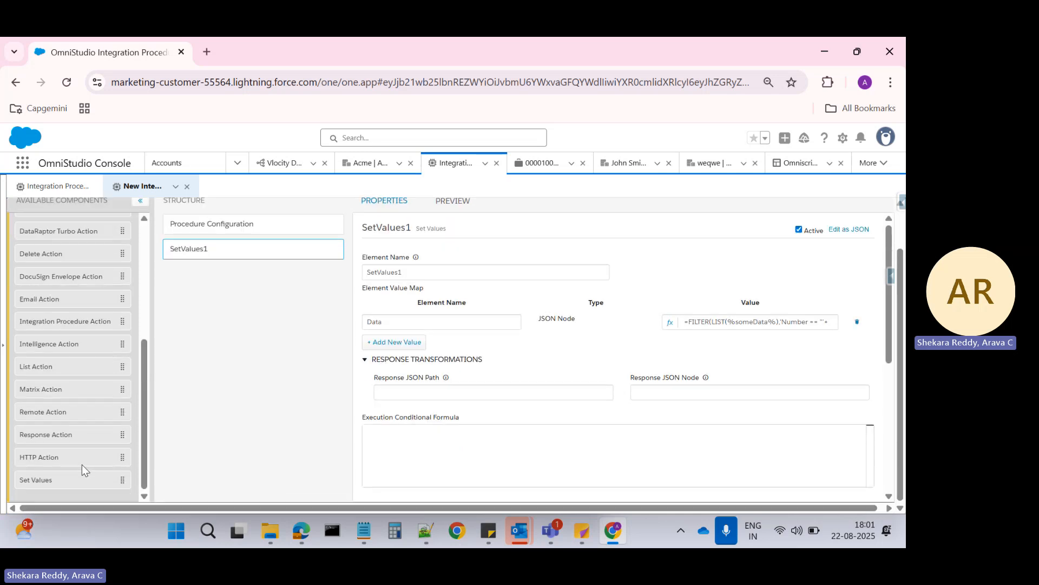
left_click_drag(53, 480, 228, 246)
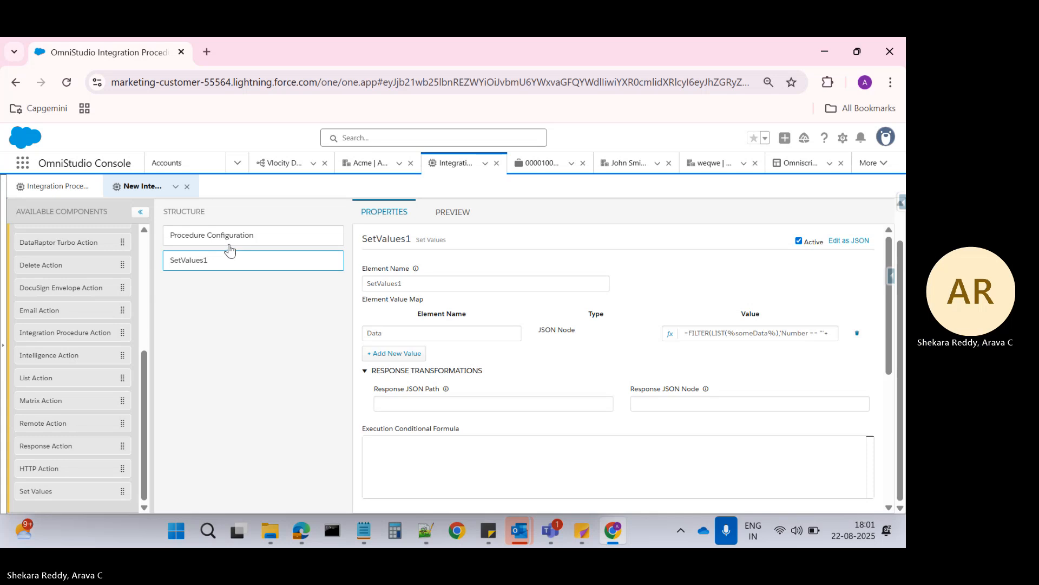
left_click_drag(57, 491, 226, 255)
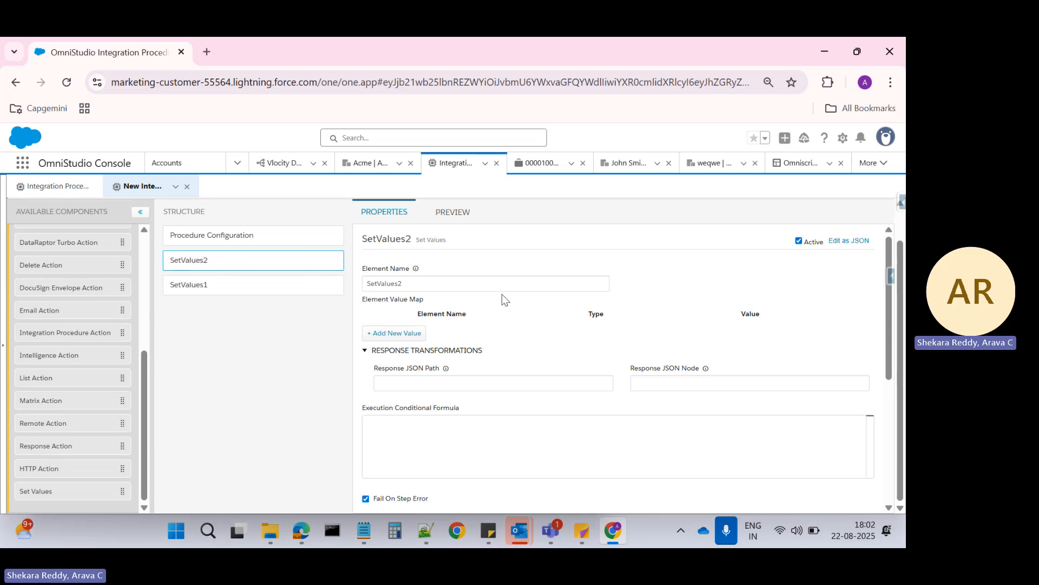
left_click(392, 333)
left_click(392, 335)
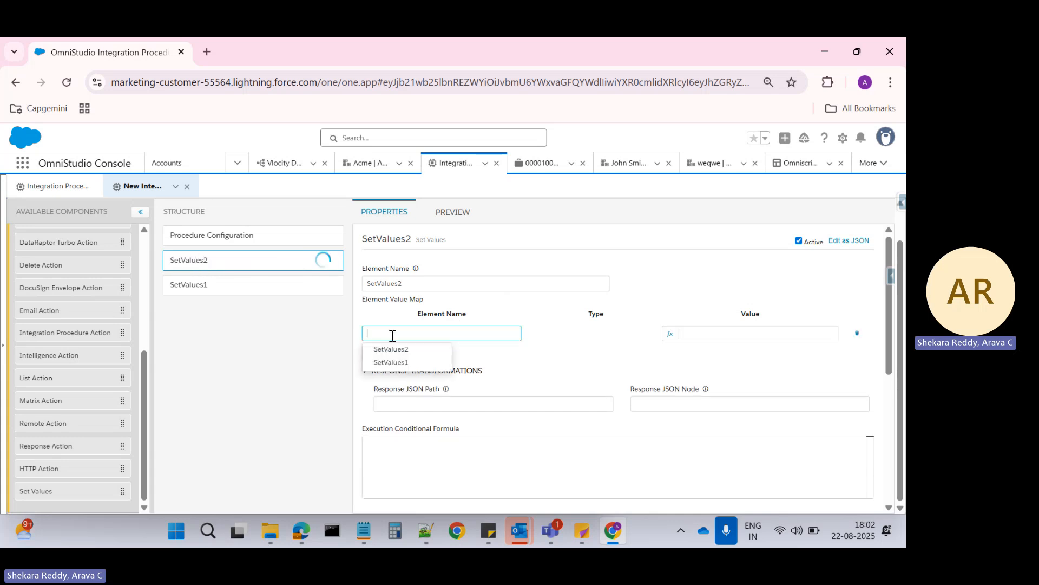
type("fi")
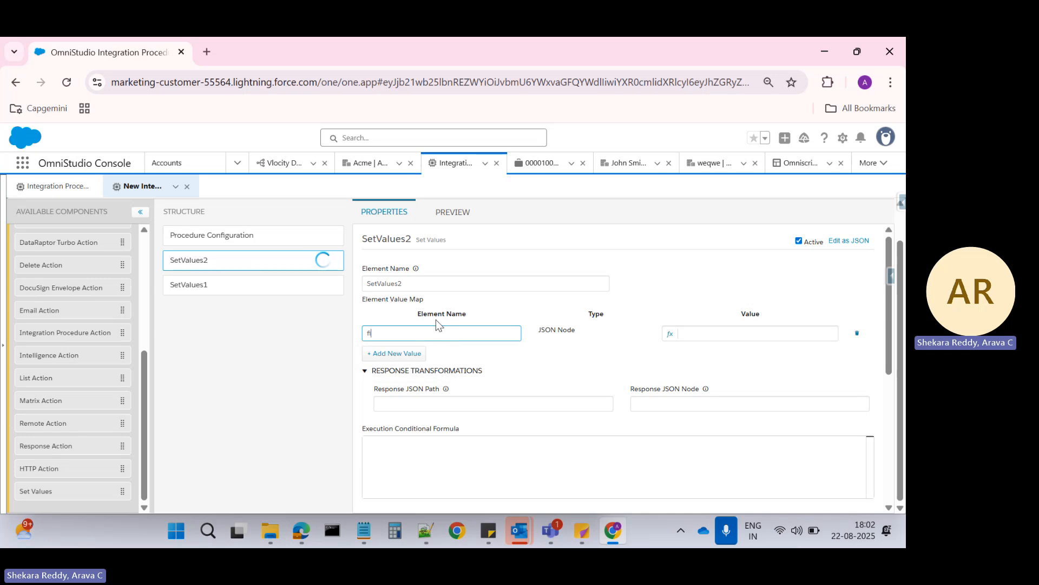
type("lterVal")
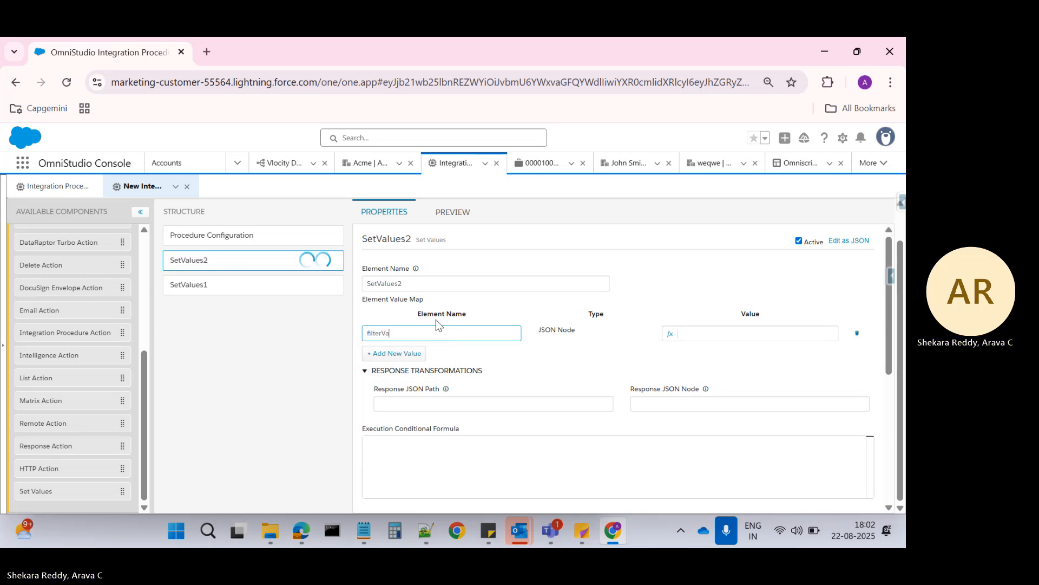
key("BackSpace")
key("BackSpace")
key("BackSpace")
key("BackSpace")
key("BackSpace")
key("BackSpace")
key("BackSpace")
key("BackSpace")
key("BackSpace")
- Name the new SetValues2 map entry dataTofilter and set its value to "1"
type("datt")
key("BackSpace")
type("aTofilter")
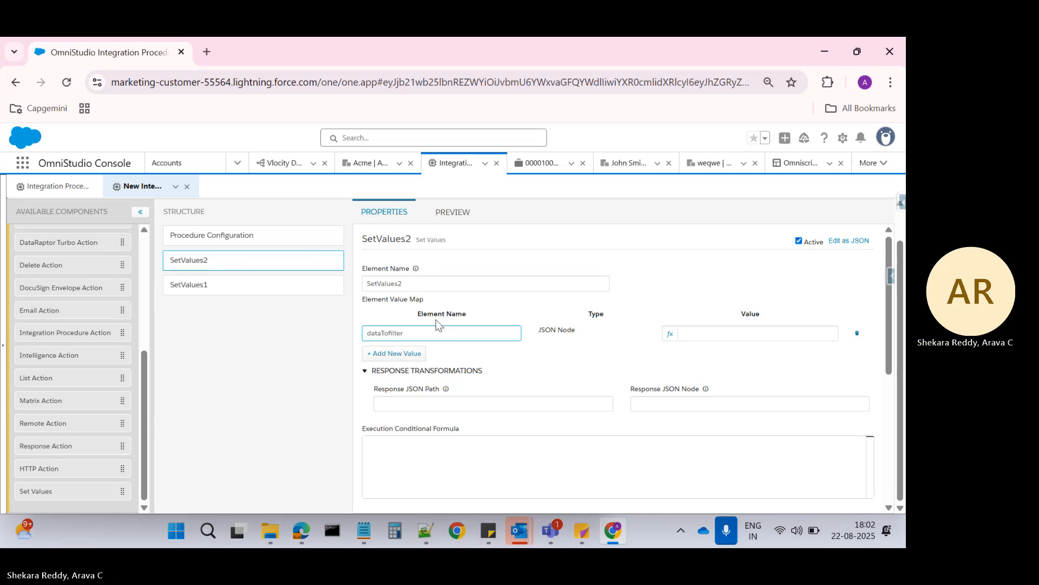
left_click(694, 338)
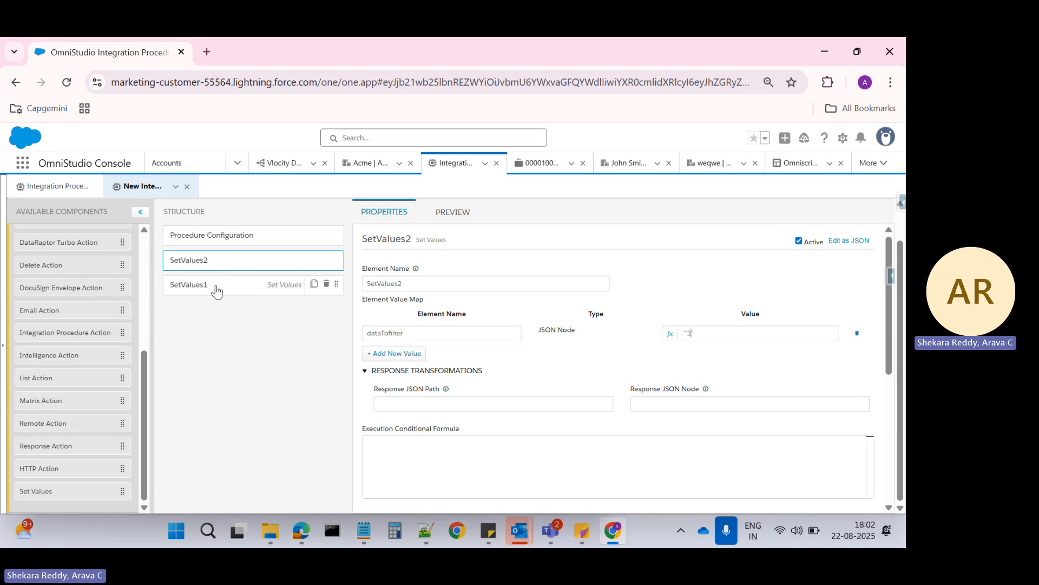
- In SetValues1's Data expression, replace filterValue with the copied SetValues2 element name followed by a colon, and accept the expression
double_click(386, 280)
key("ctrl+c")
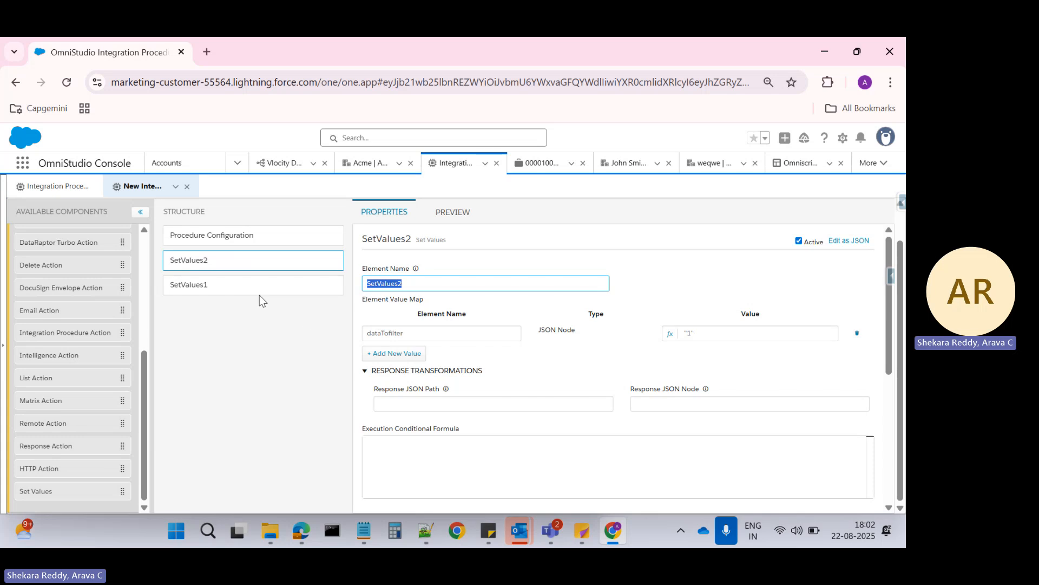
left_click(228, 297)
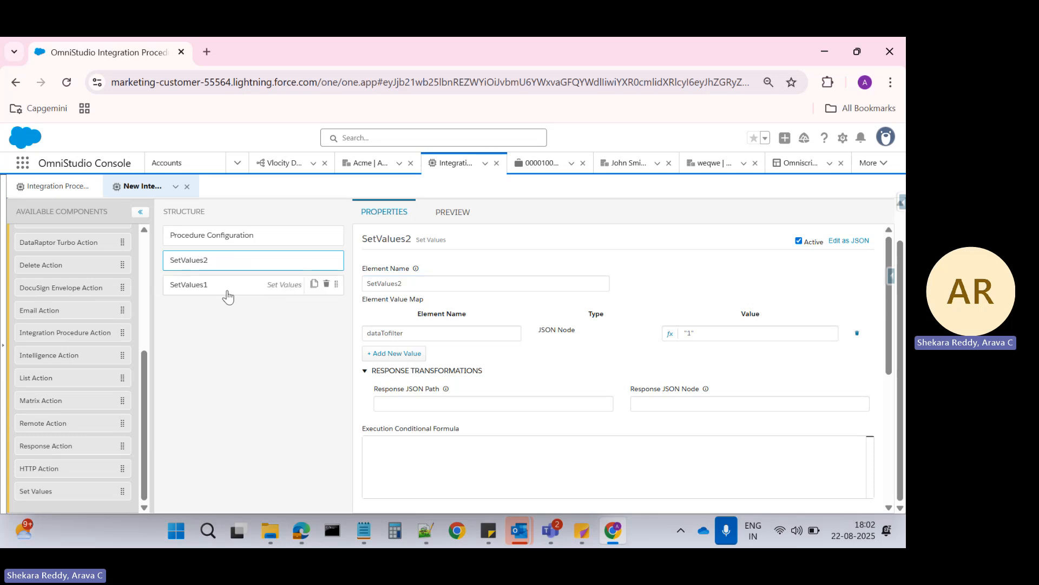
left_click(670, 333)
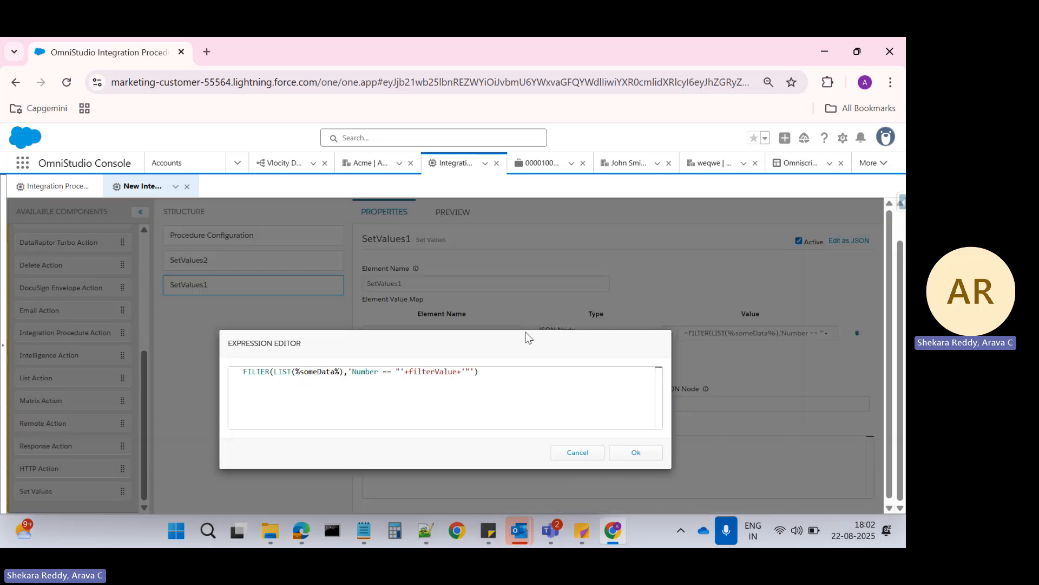
double_click(444, 371)
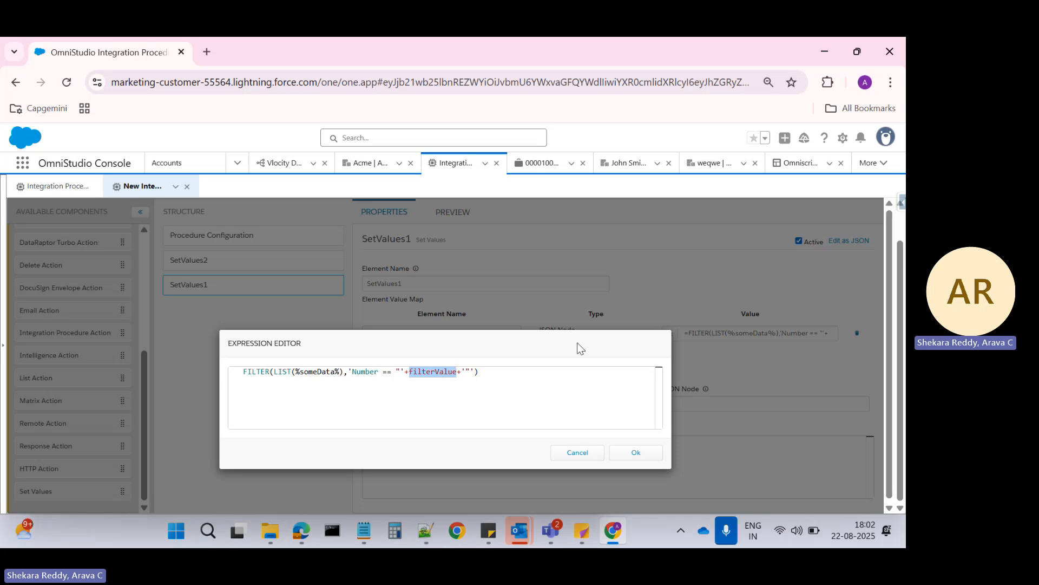
key("BackSpace")
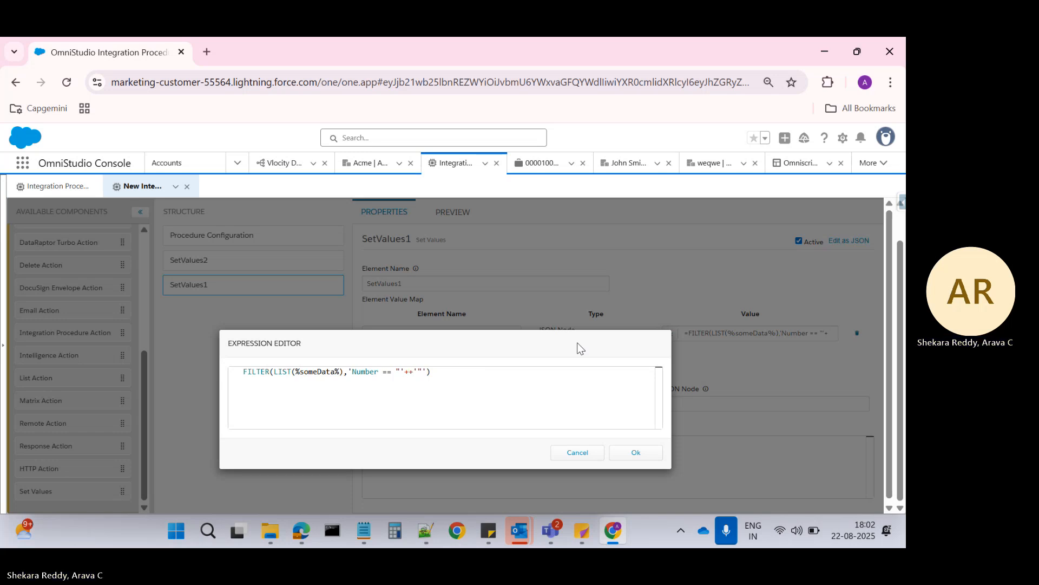
key("ctrl+v")
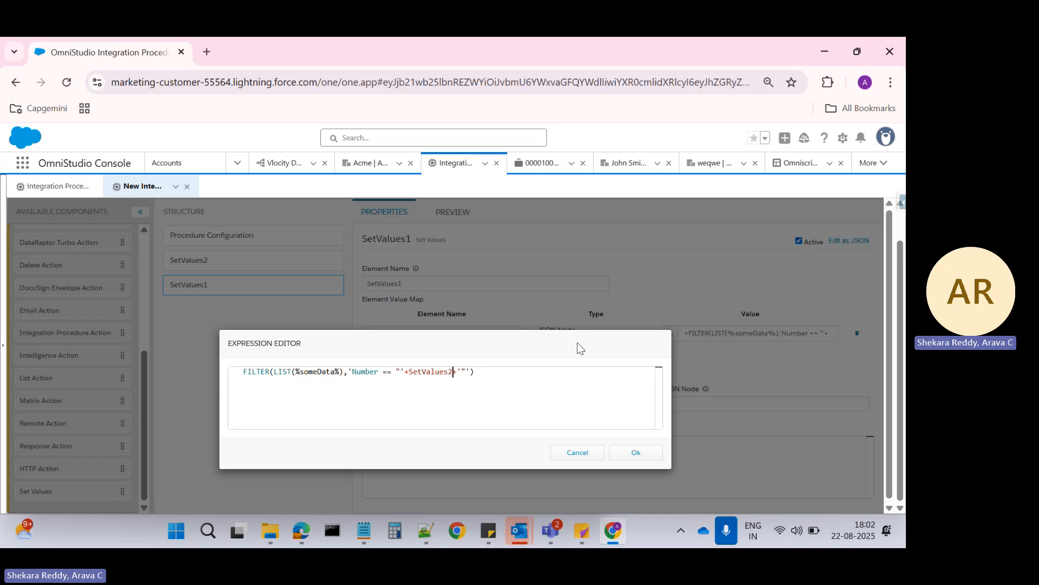
left_click(629, 450)
- Copy the dataTofilter name from SetValues2 and insert it after SetValues2: in SetValues1's Data expression, then accept it
left_click(228, 273)
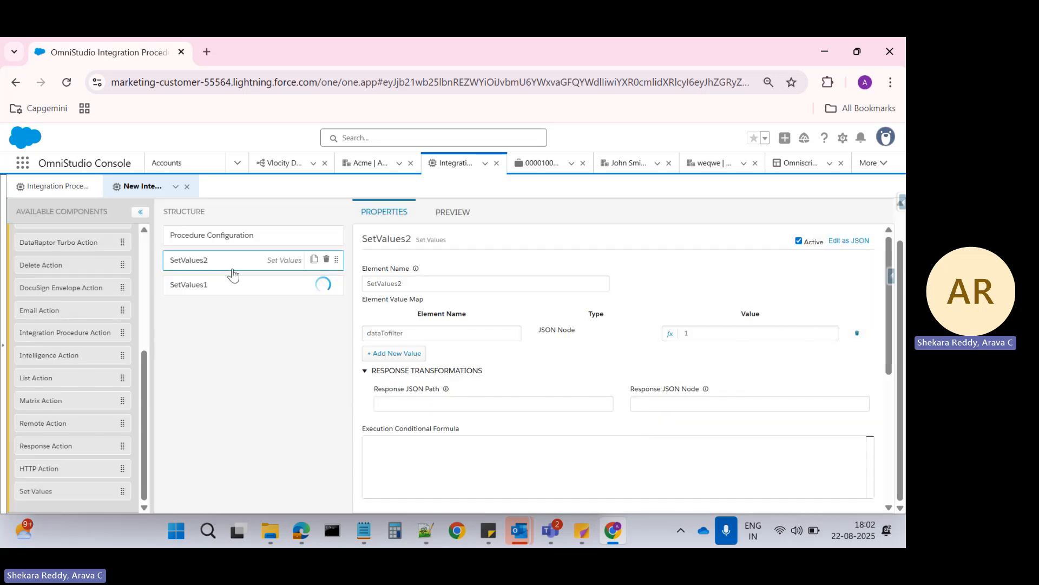
double_click(390, 335)
key("ctrl+c")
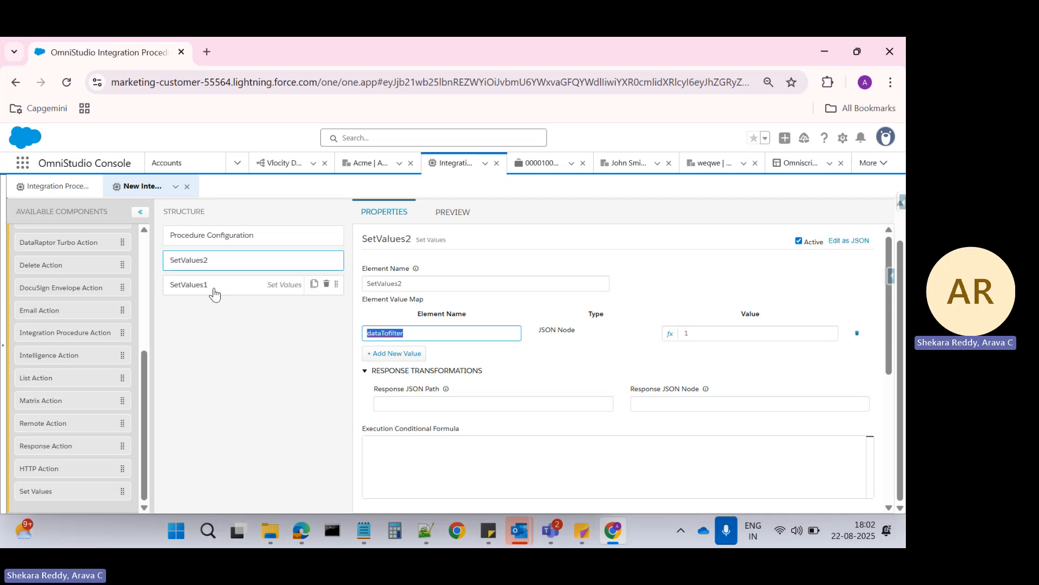
left_click(218, 295)
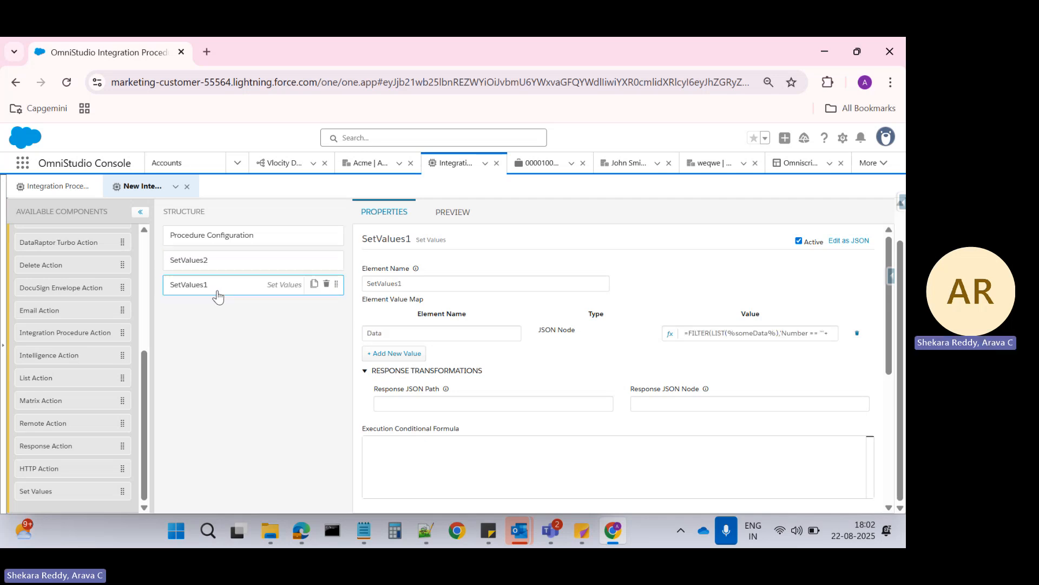
left_click(670, 334)
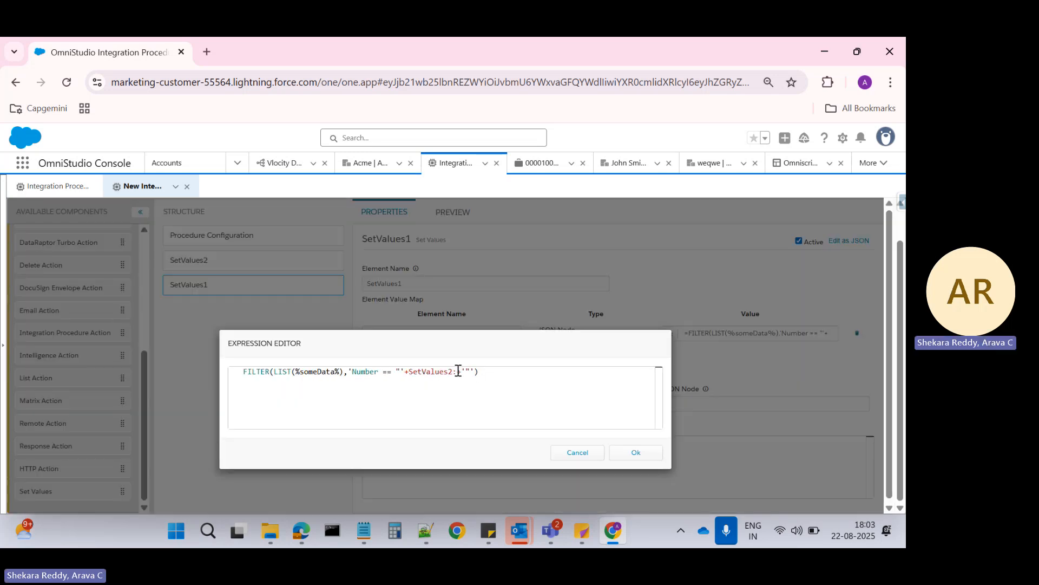
key("ctrl+v")
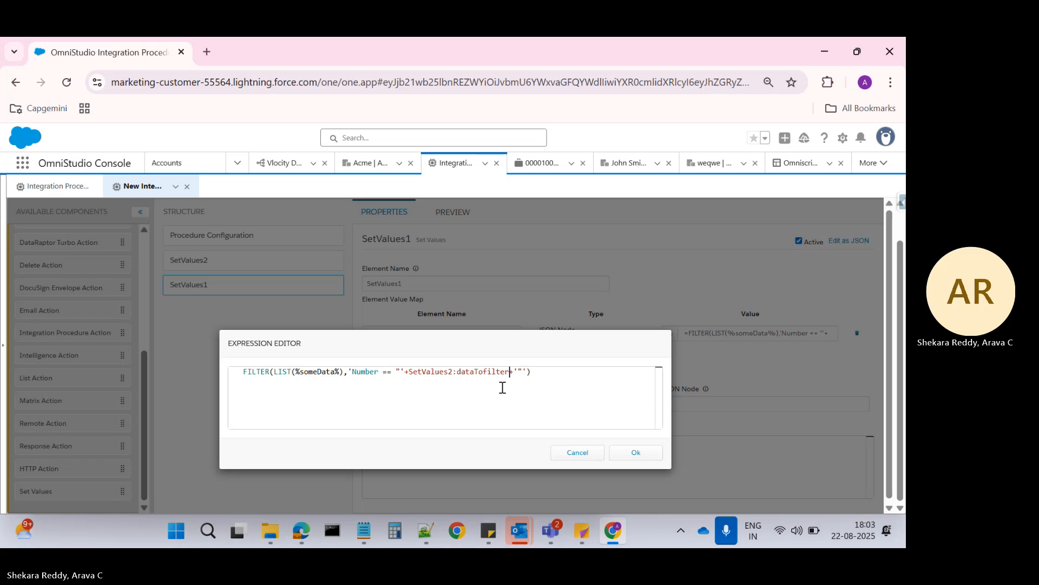
left_click(635, 455)
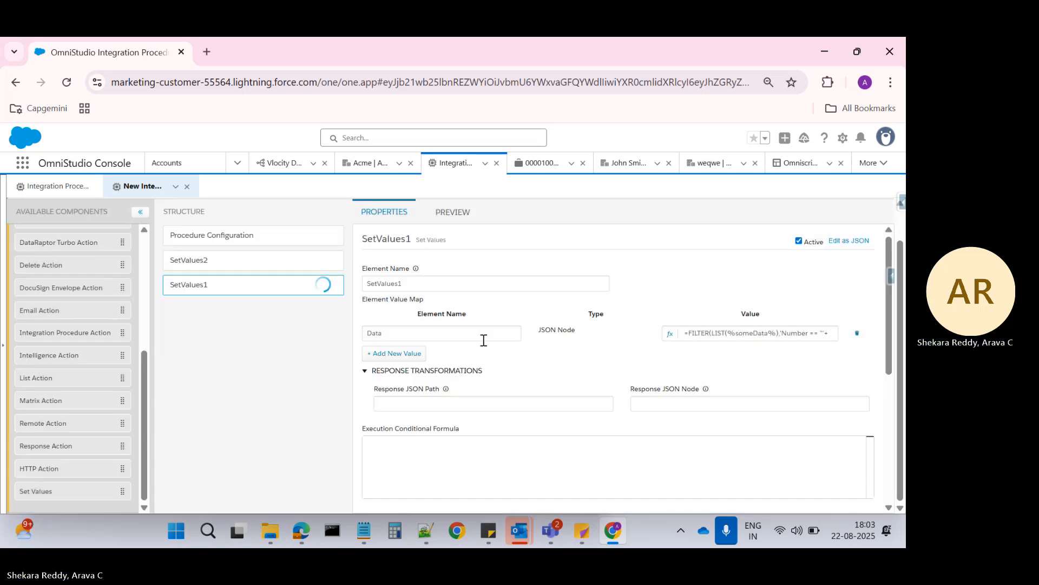
- Recheck the SetValues1 expression and the SetValues2 value map, then execute the preview and examine its response
left_click(670, 335)
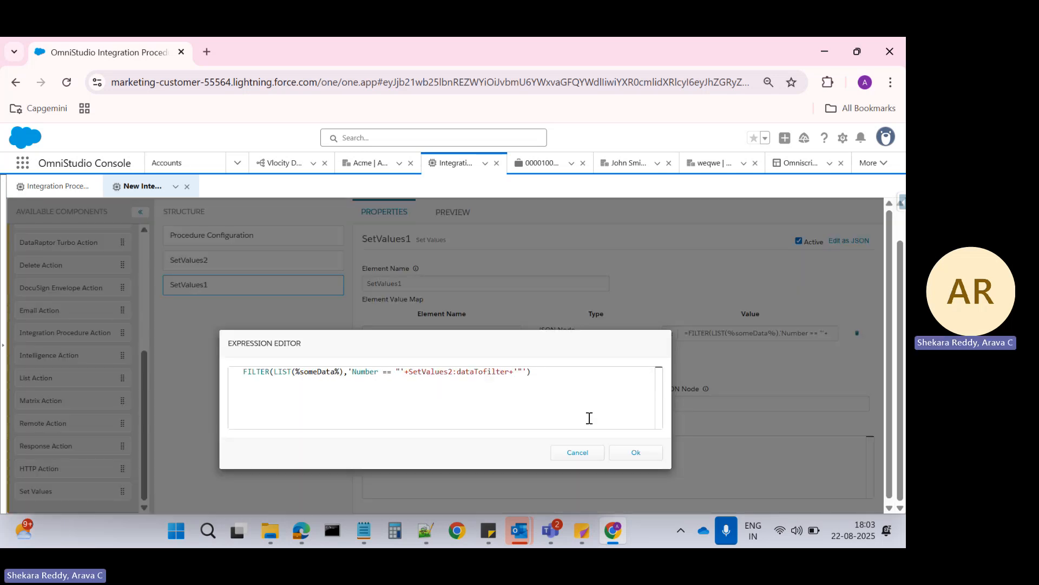
left_click(634, 453)
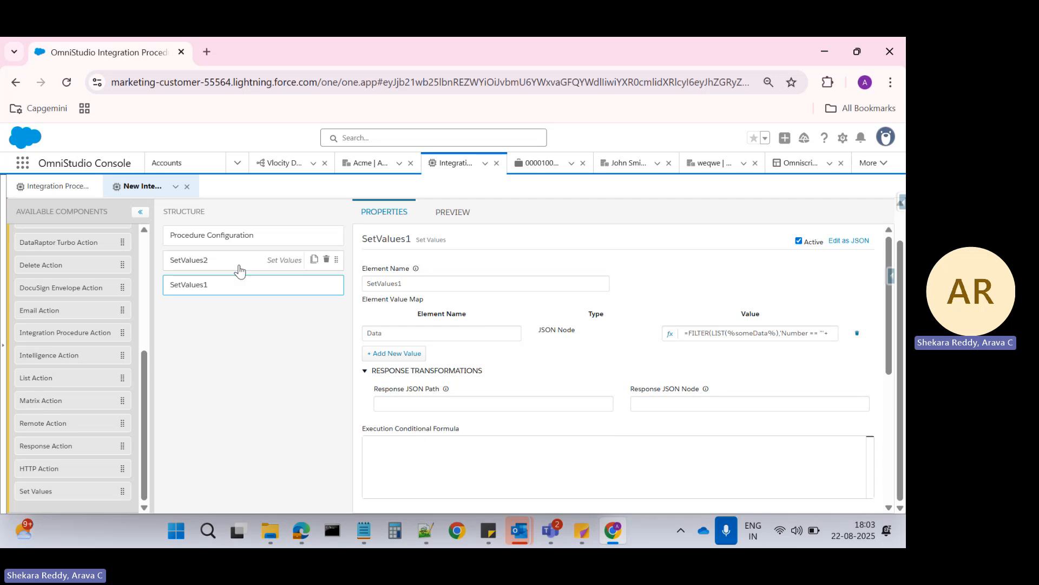
left_click(207, 270)
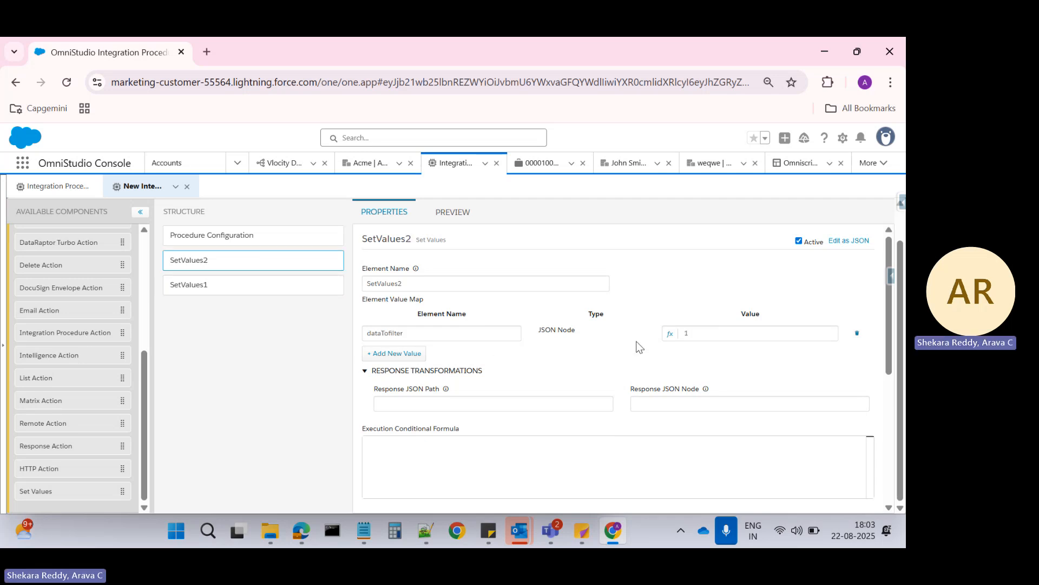
left_click(453, 212)
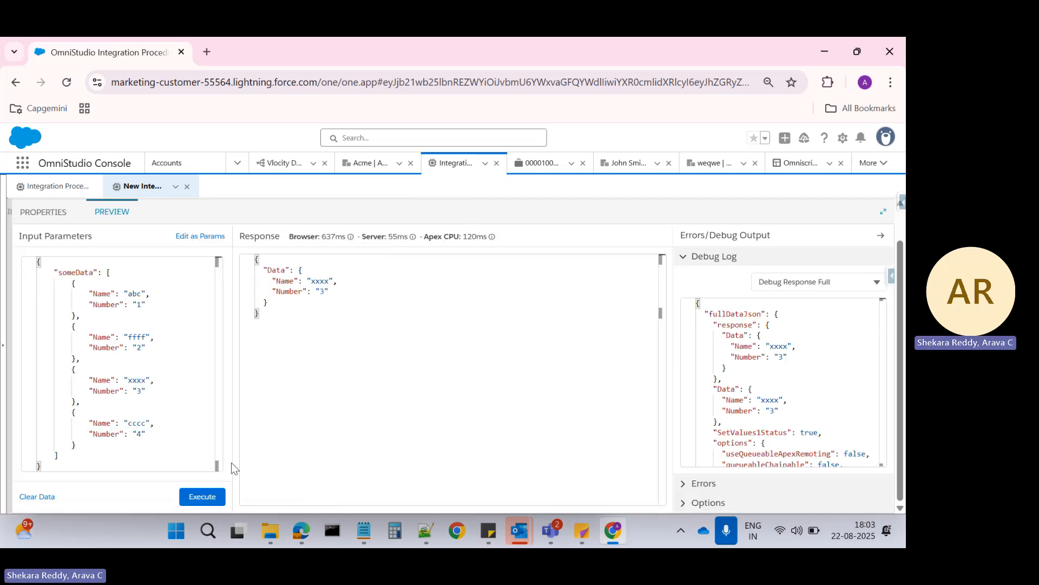
left_click(200, 499)
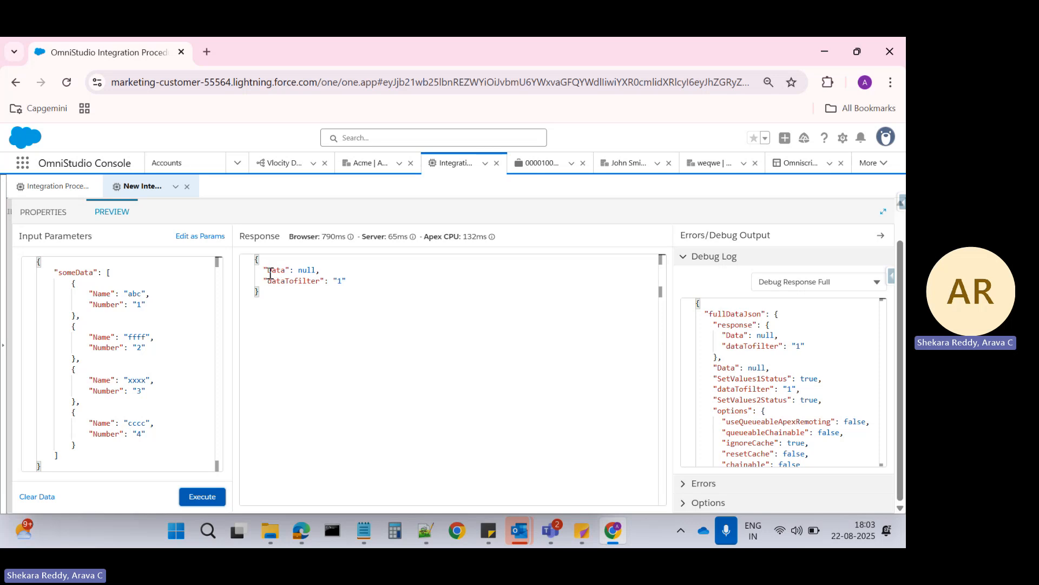
left_click(275, 272)
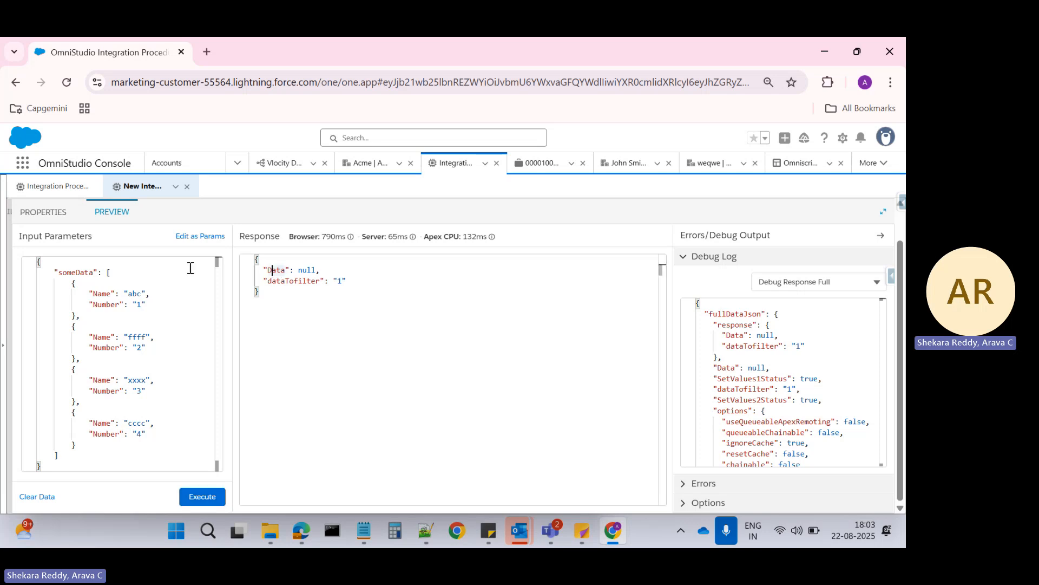
- Review the Procedure Configuration, SetValues2 and SetValues1 properties and compare them with the preview's input parameters and response
left_click(43, 212)
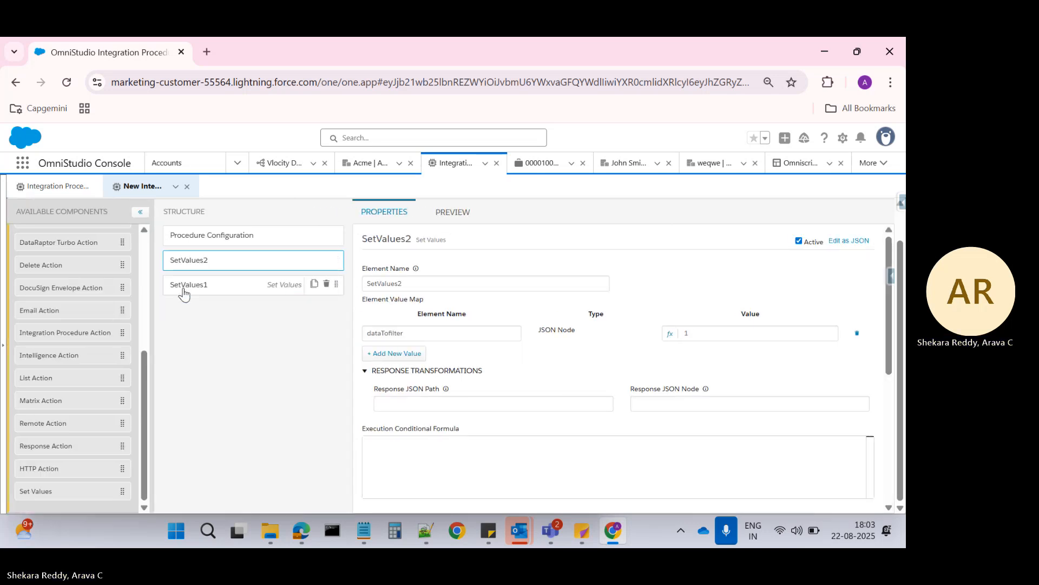
left_click(212, 241)
scroll(447, 373, "down", 1)
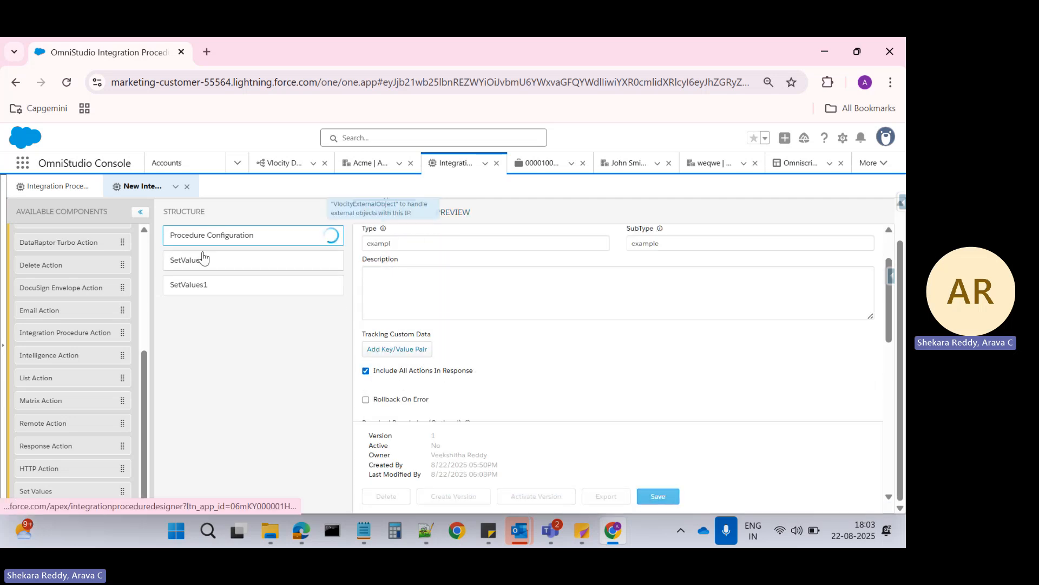
left_click(182, 261)
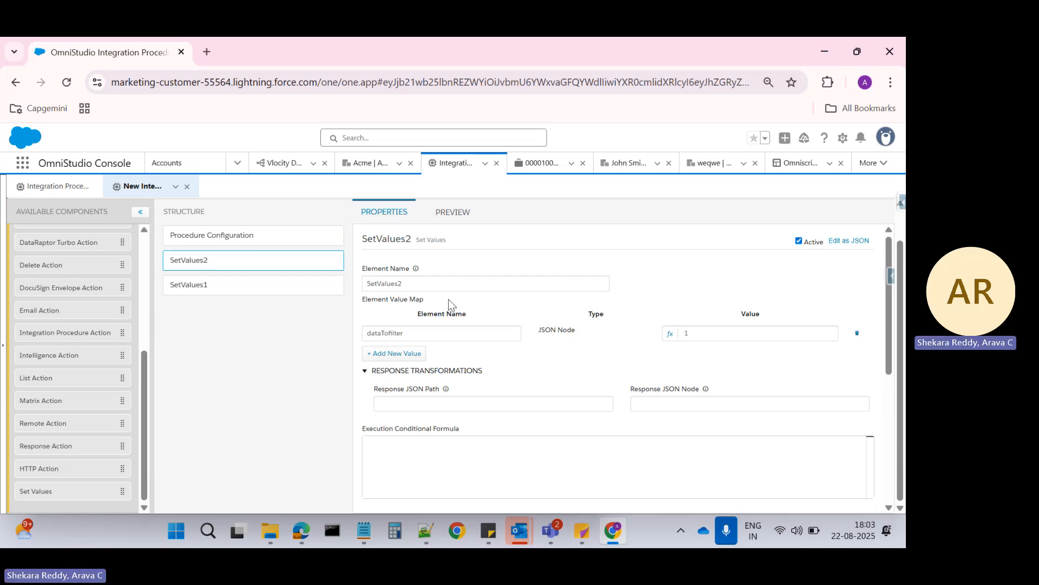
left_click(210, 297)
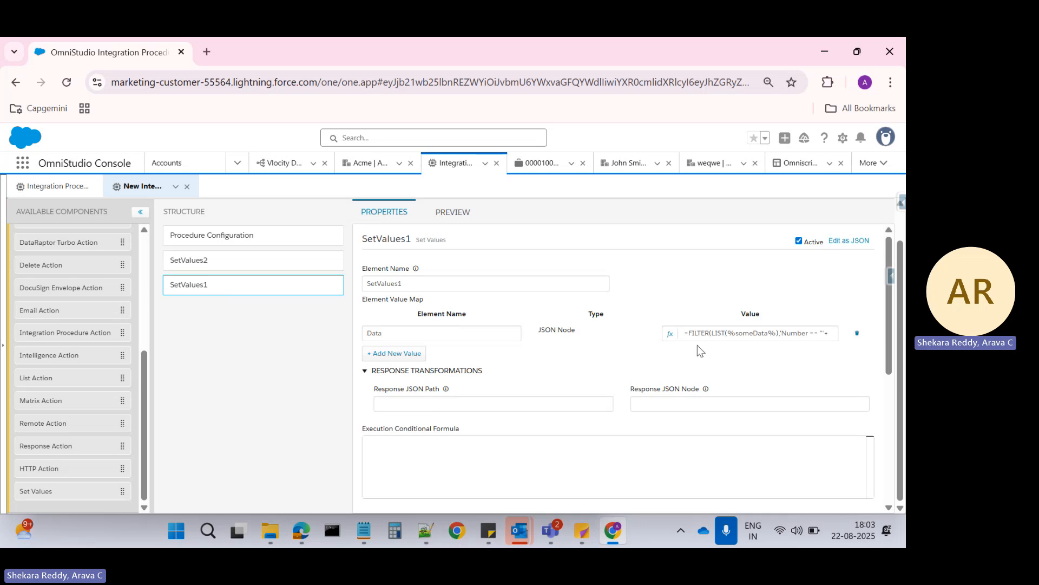
left_click(445, 212)
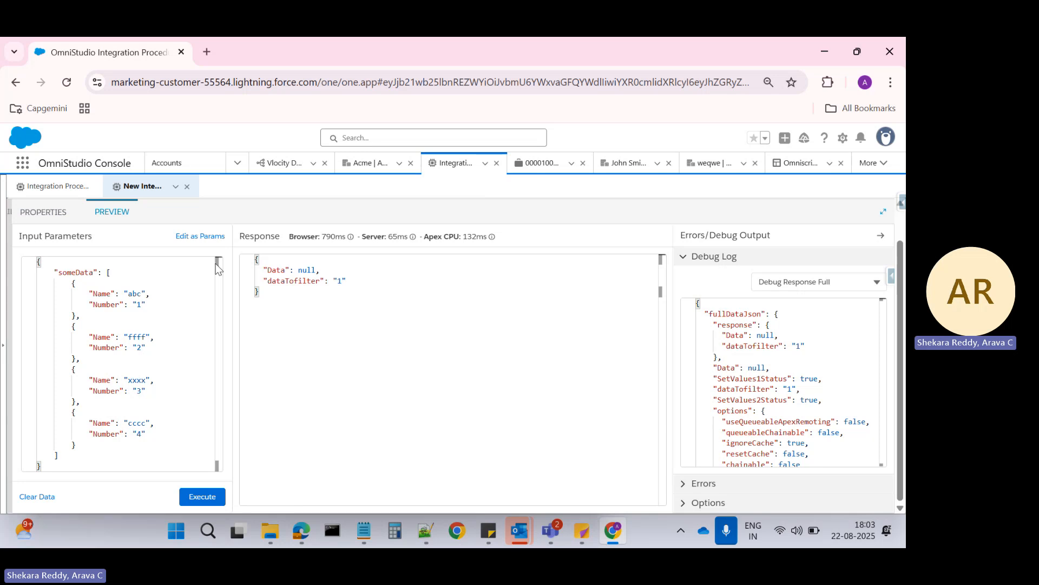
left_click(48, 219)
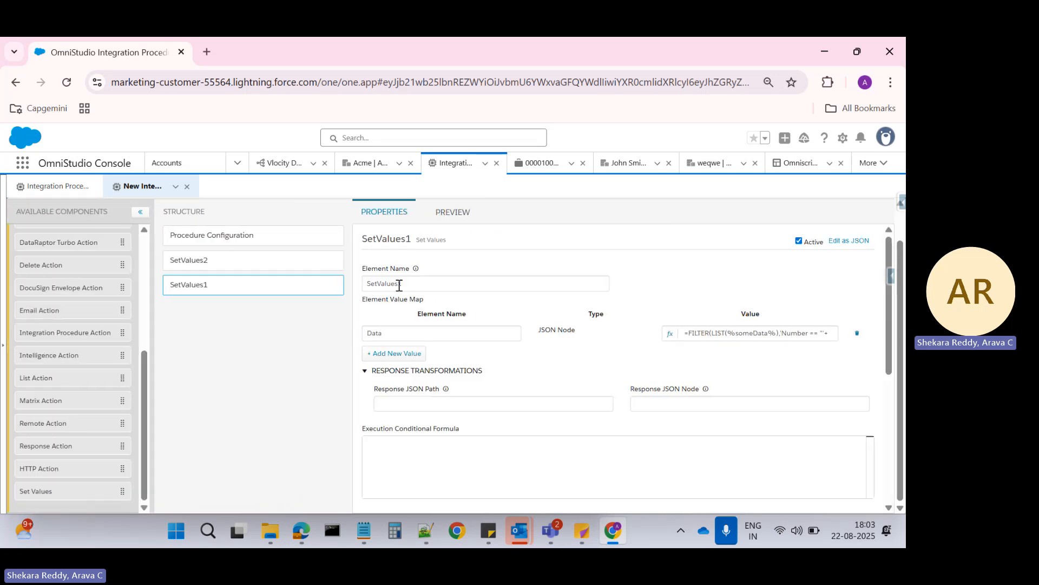
- Wrap the SetValues2:dataTofilter reference in SetValues1's Data expression in percent signs and accept the expression
left_click(670, 333)
left_click(410, 372)
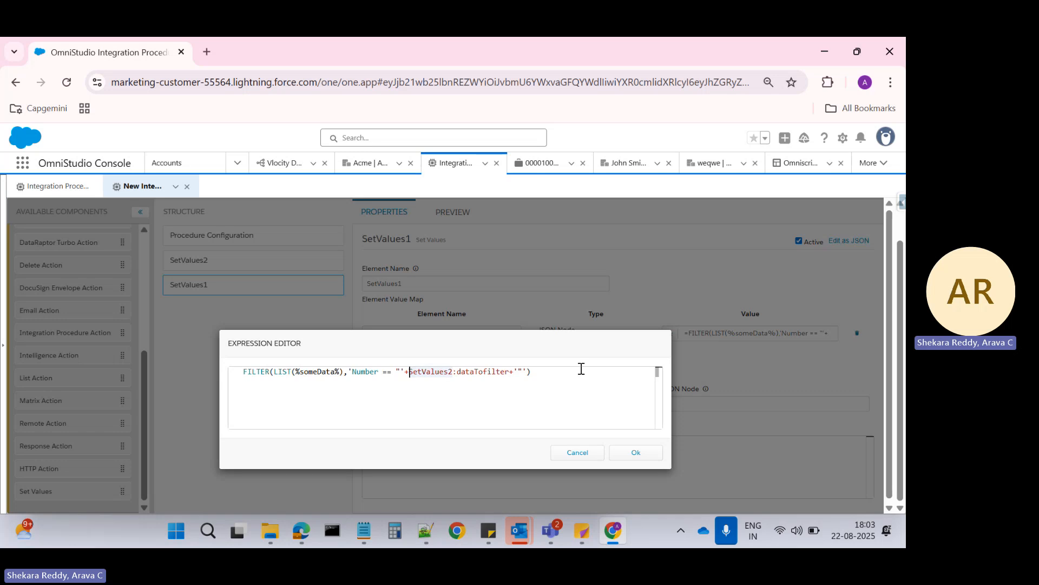
type("%")
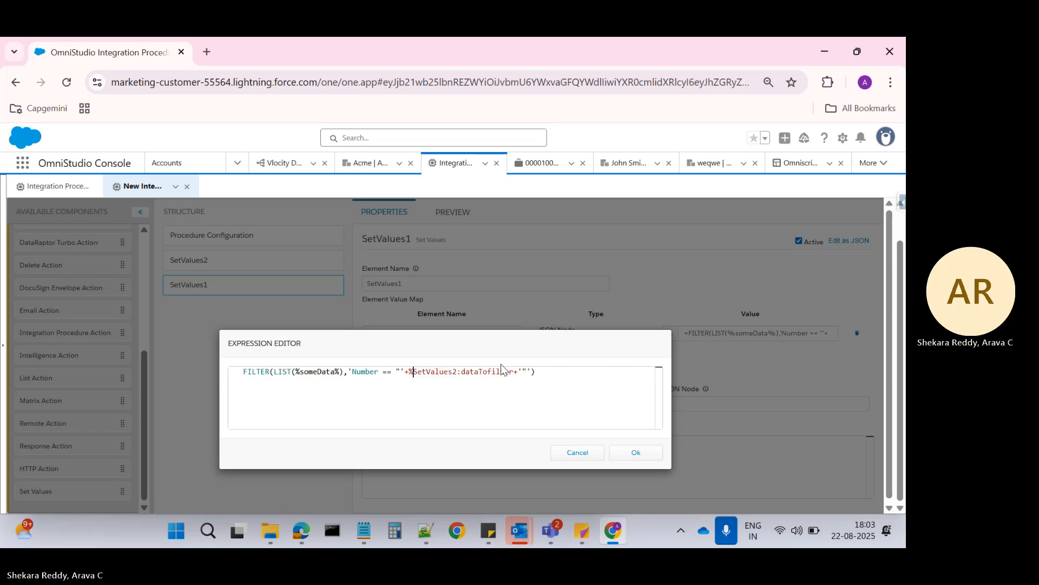
left_click(516, 372)
type("%")
left_click(629, 457)
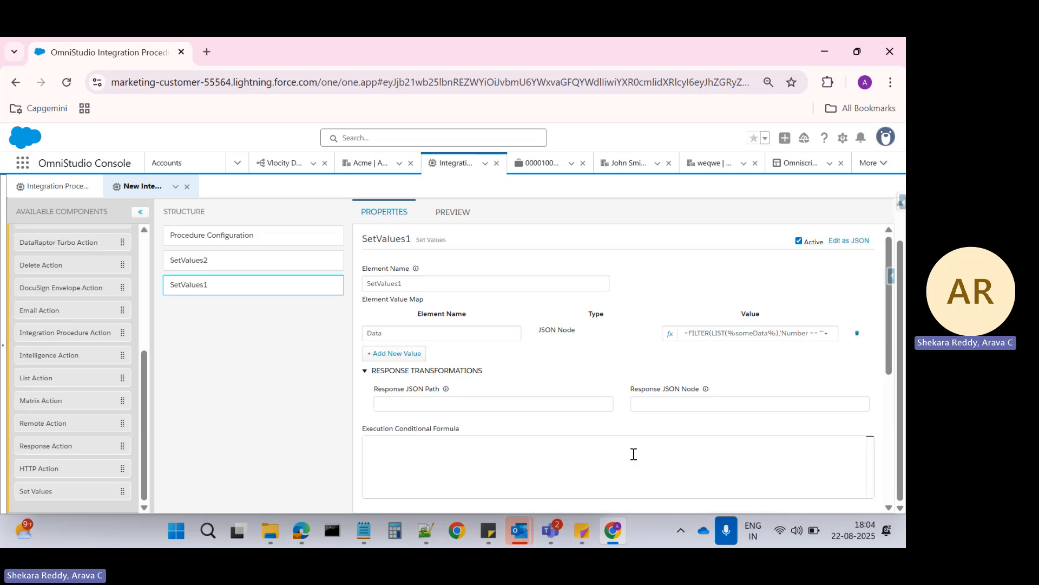
- Execute the preview with the updated expression, examine the Data response, and recheck the SetValues1 expression
left_click(455, 217)
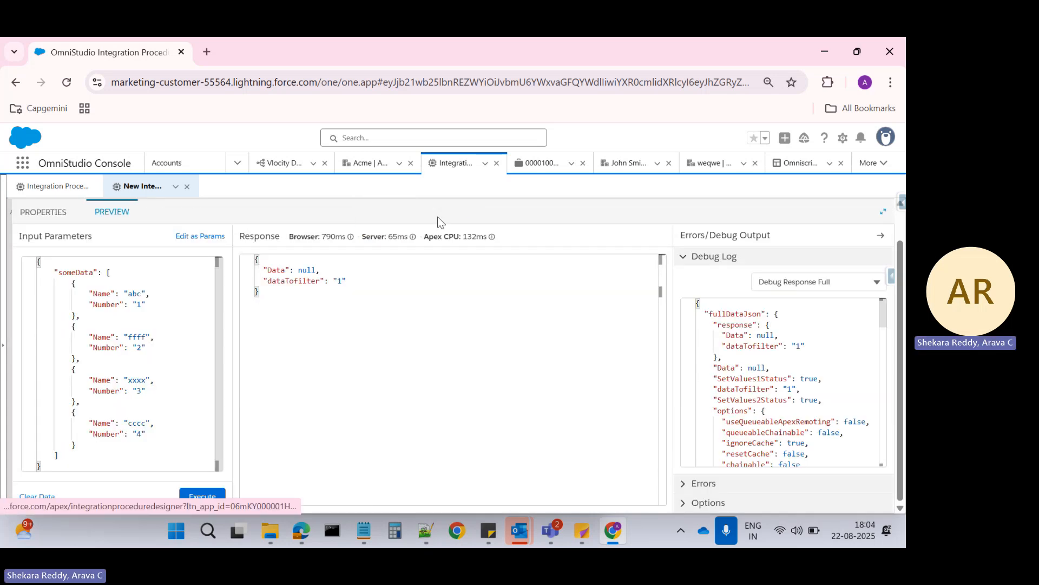
left_click(212, 497)
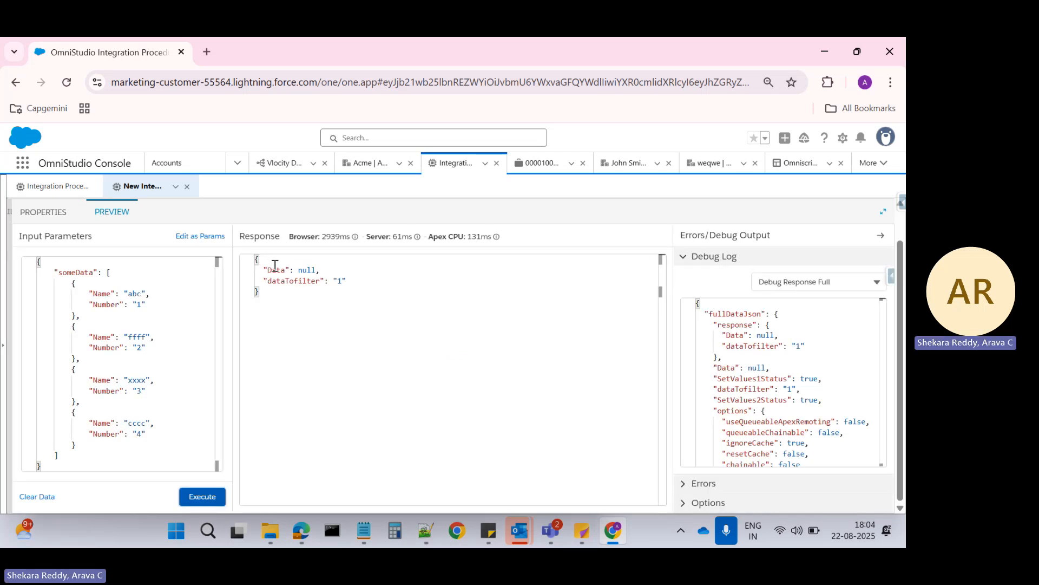
left_click(42, 213)
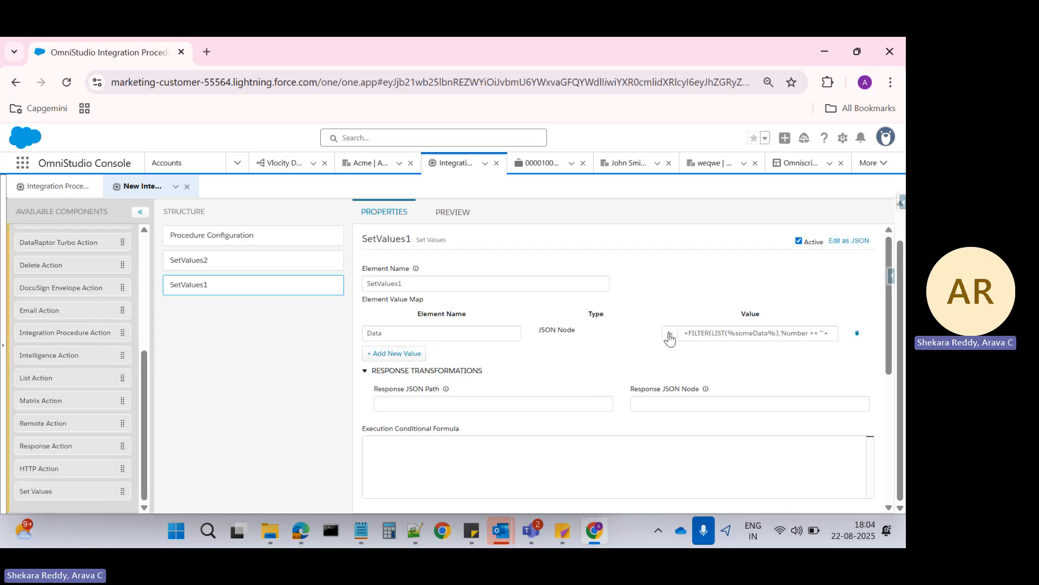
left_click(670, 336)
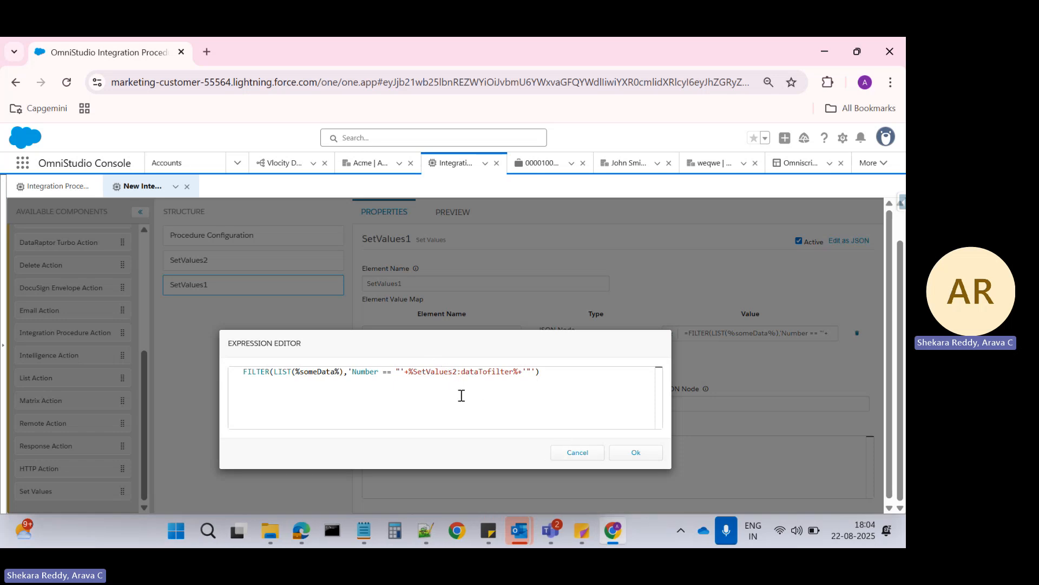
left_click(625, 453)
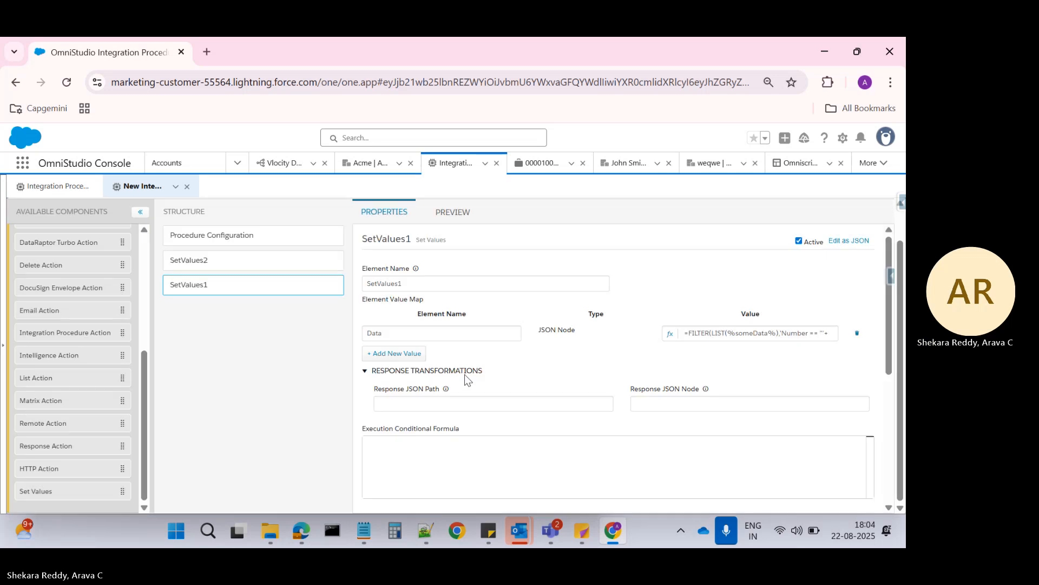
- Copy the dataTofilter element name from the value map of the SetValues2 element
left_click(192, 262)
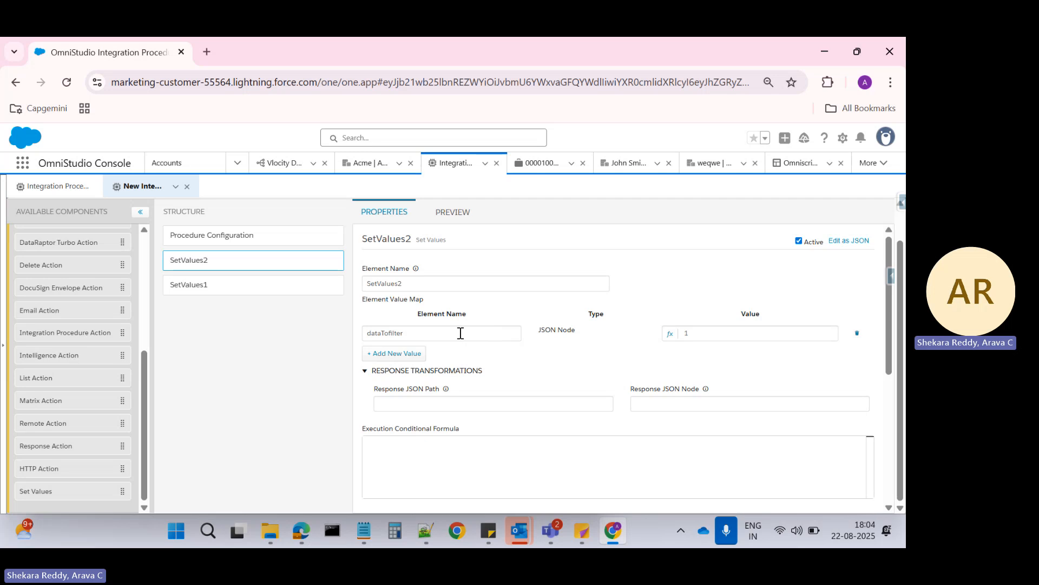
double_click(392, 332)
key("ctrl+c")
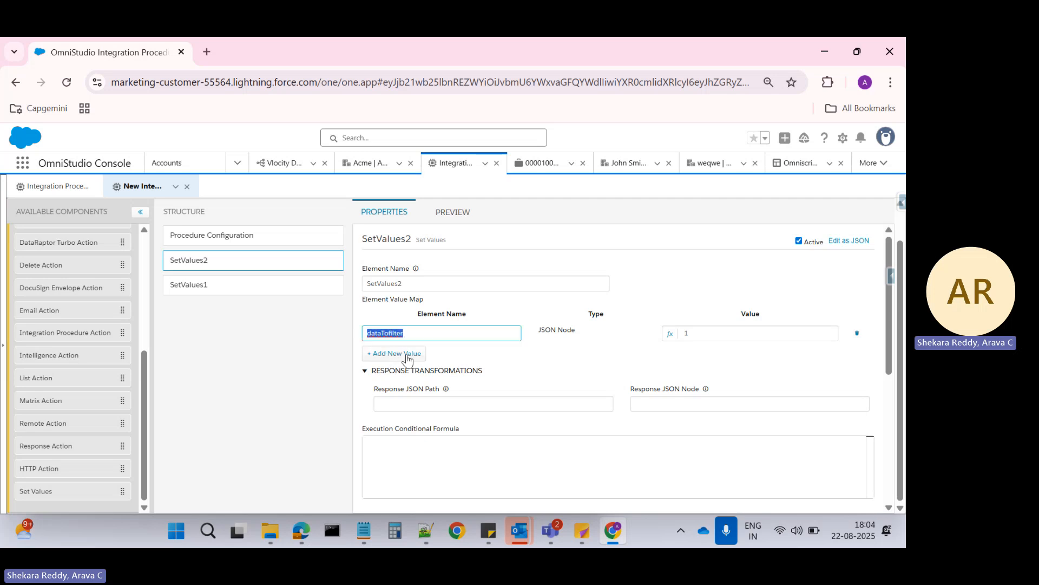
left_click(400, 349)
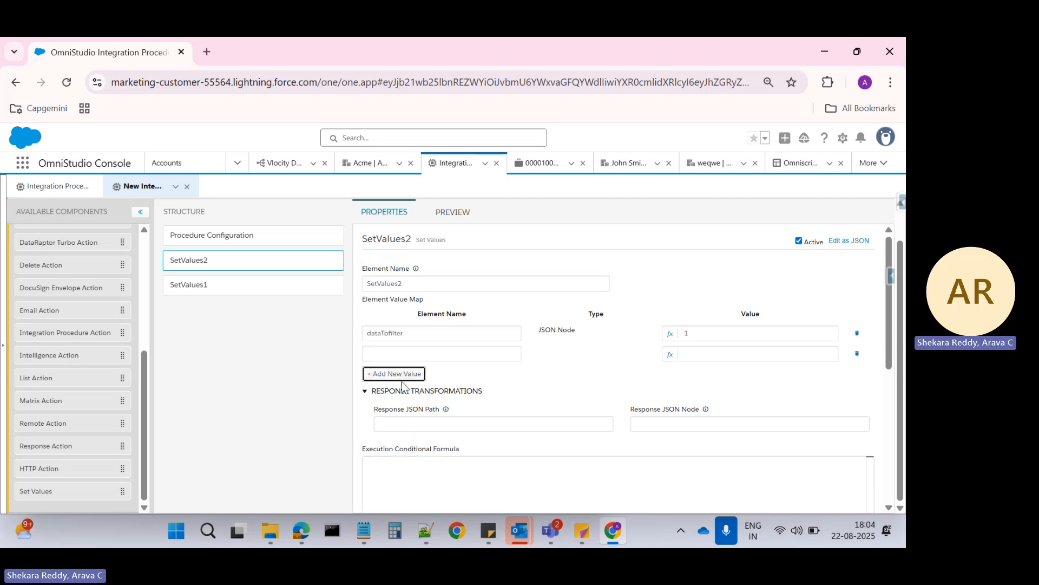
left_click(857, 354)
left_click(409, 356)
left_click(857, 354)
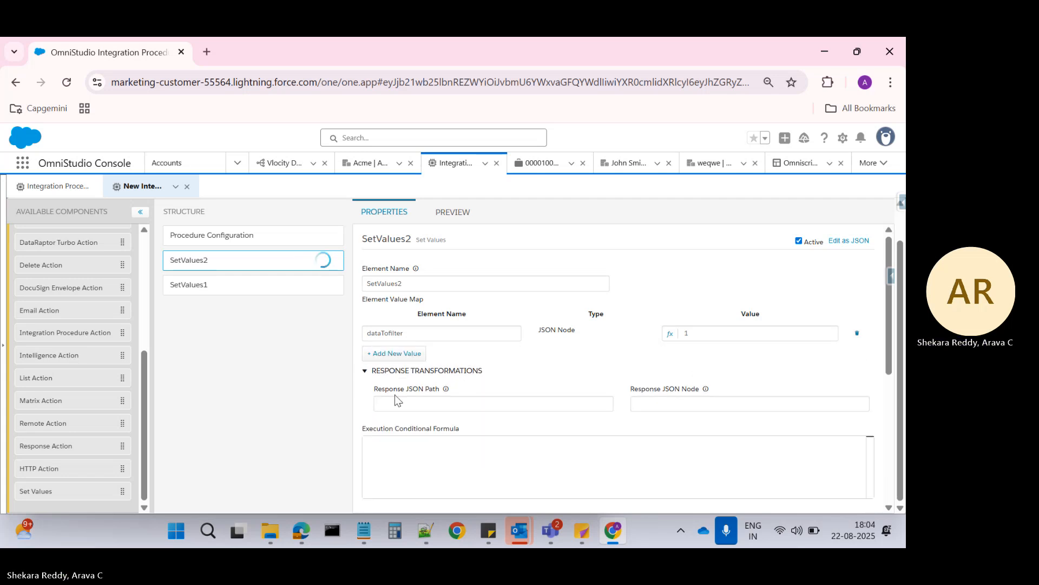
- Set SetValues2's Response JSON Path to the copied dataTofilter and its Response JSON Node to filtervalue
left_click(413, 408)
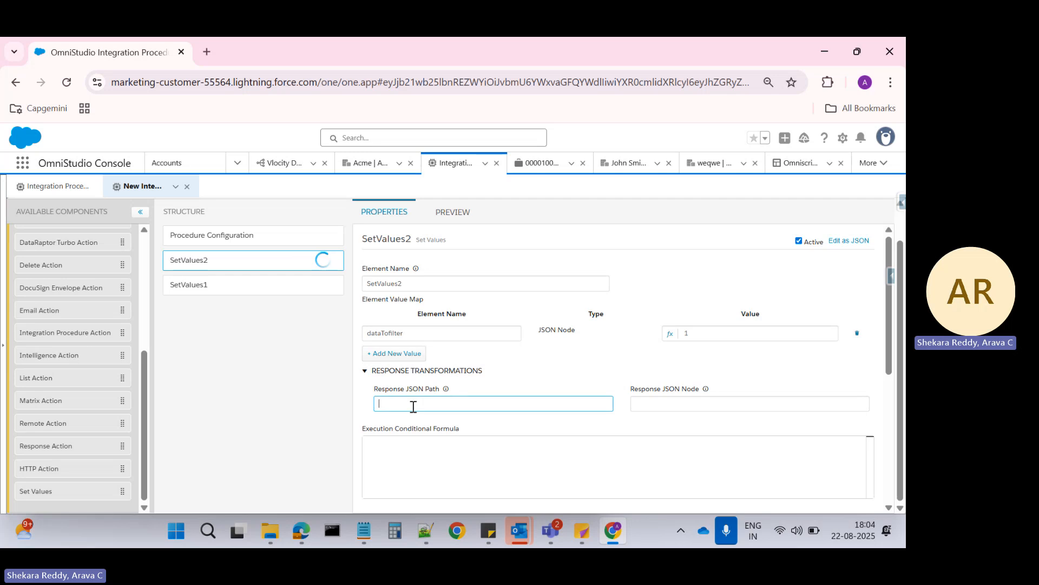
key("ctrl+v")
left_click(651, 403)
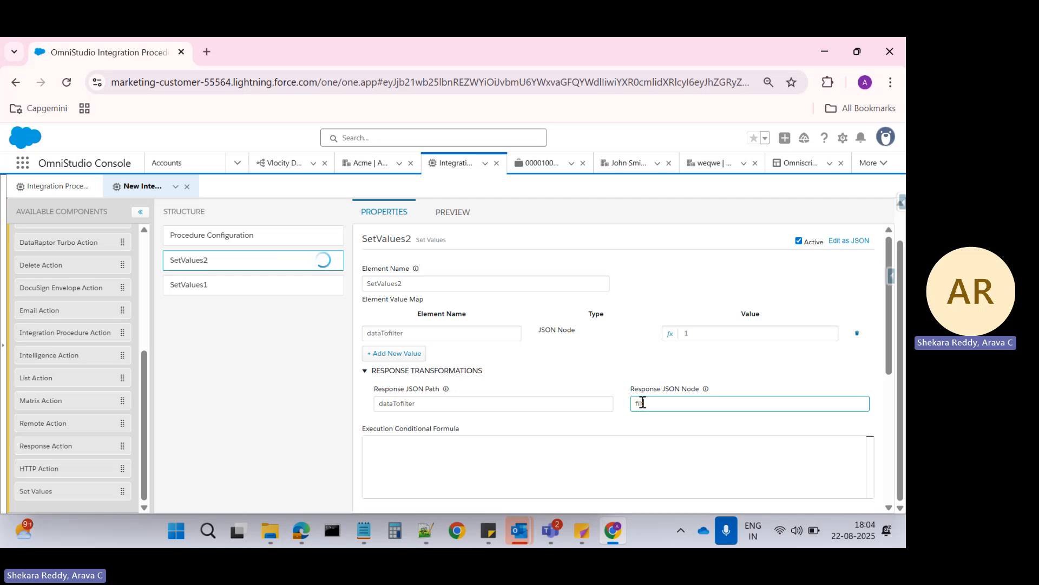
type("filtervalue")
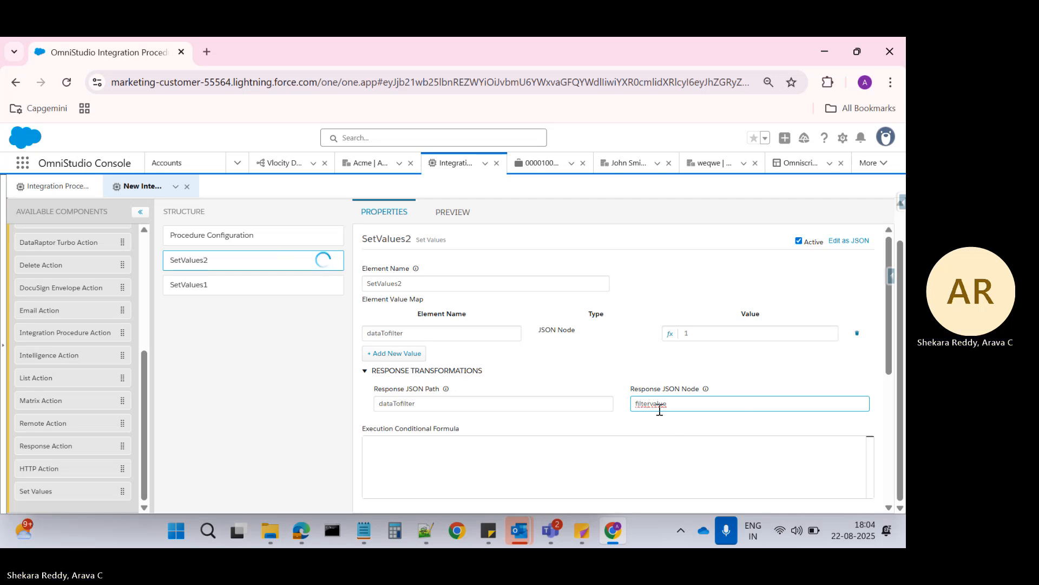
- Replace the reference between the percent signs in SetValues1's Data expression with the copied filtervalue node name and accept the expression
double_click(659, 406)
key("ctrl+c")
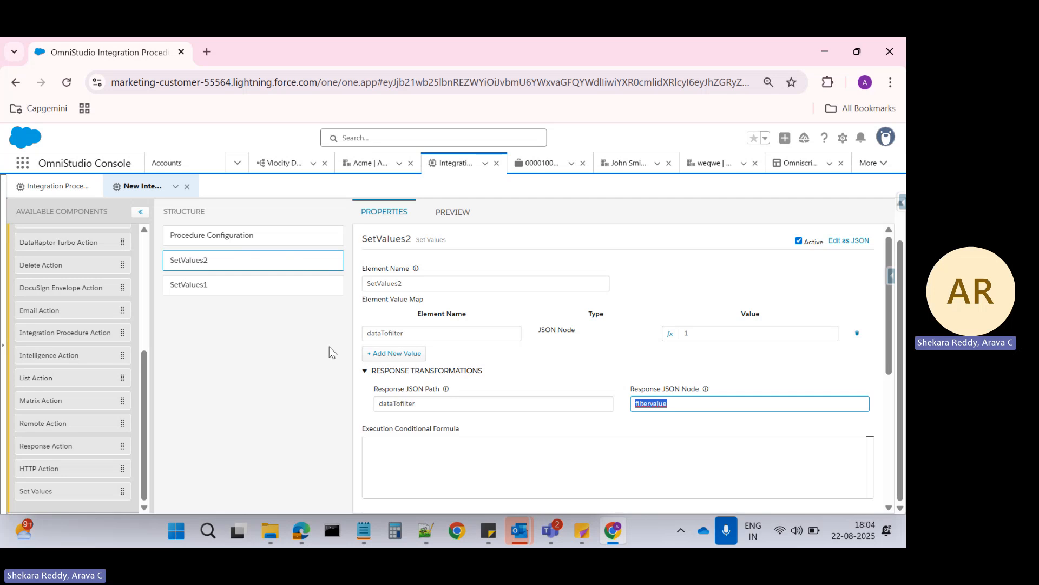
left_click(206, 297)
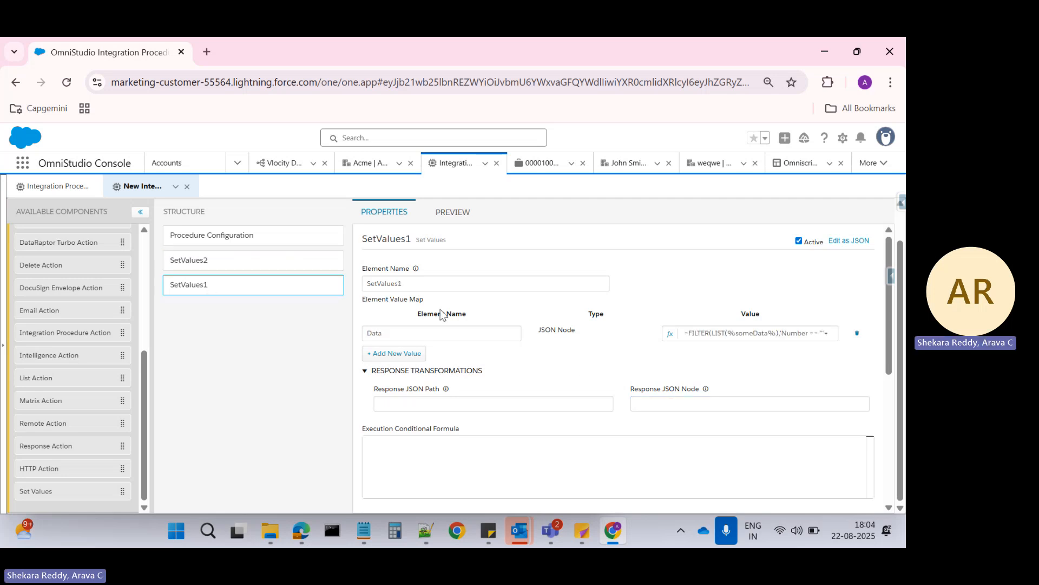
left_click(670, 334)
left_click_drag(414, 371, 514, 372)
key("BackSpace")
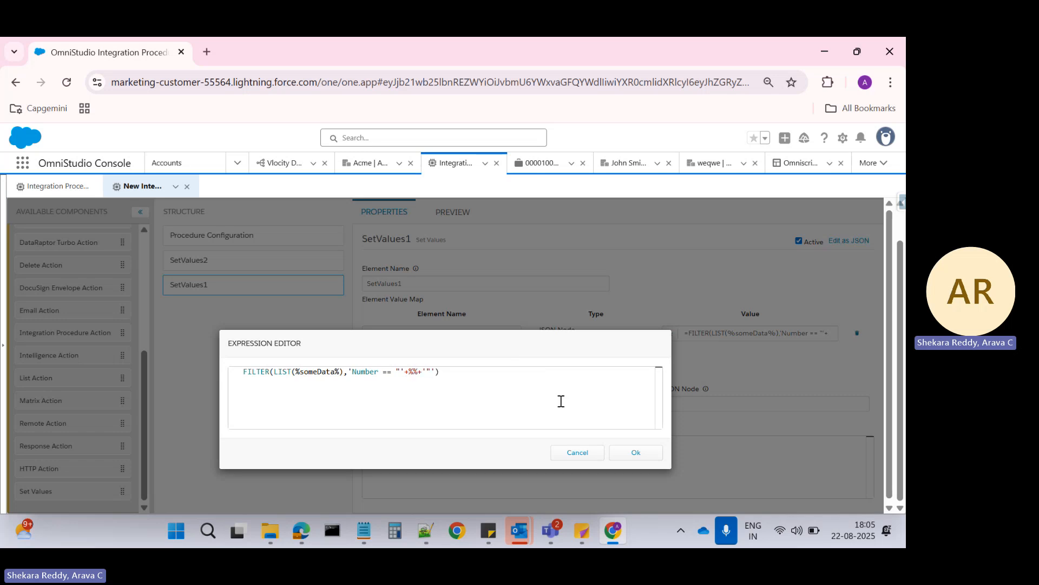
key("ctrl+v")
left_click(630, 453)
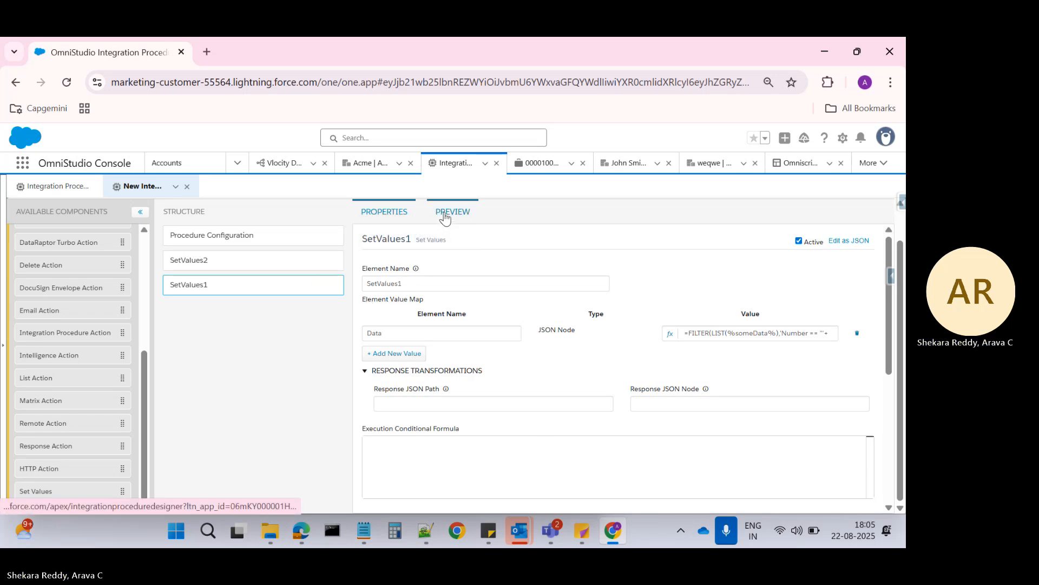
- Execute the preview with the filtervalue reference, examine the filtered Data response, and return to the element properties
left_click(441, 213)
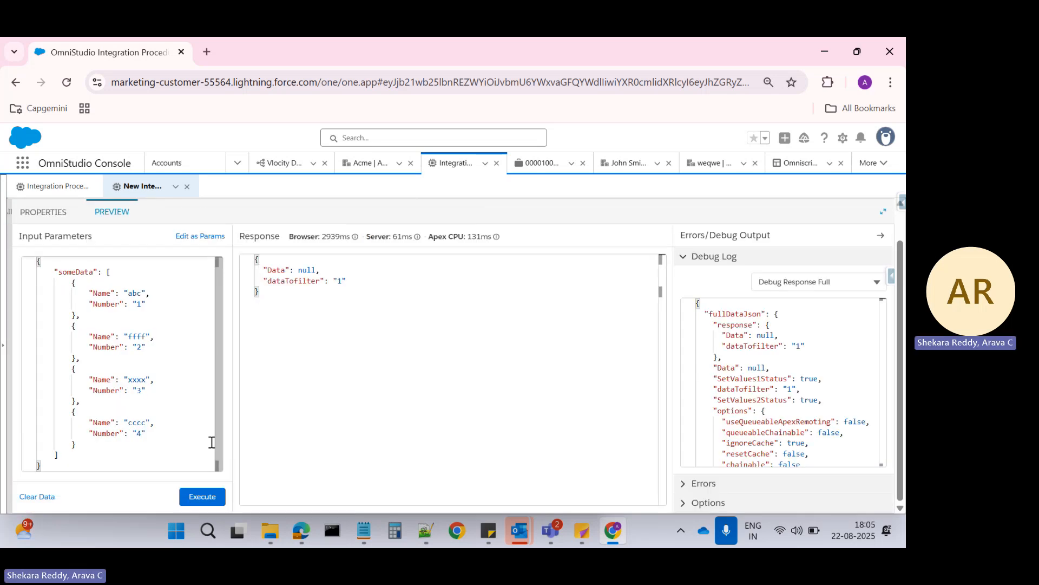
left_click(203, 497)
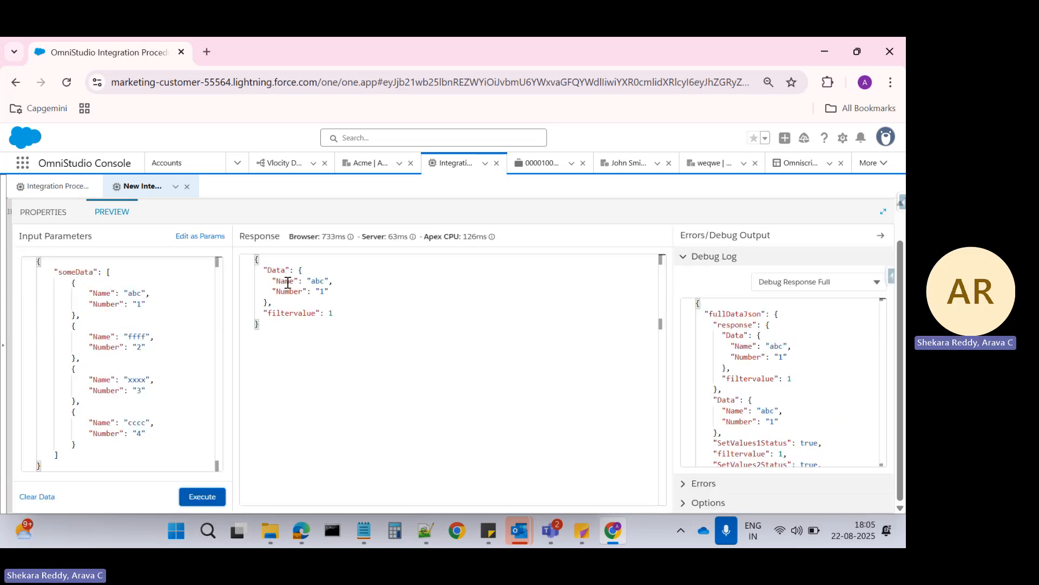
left_click(43, 212)
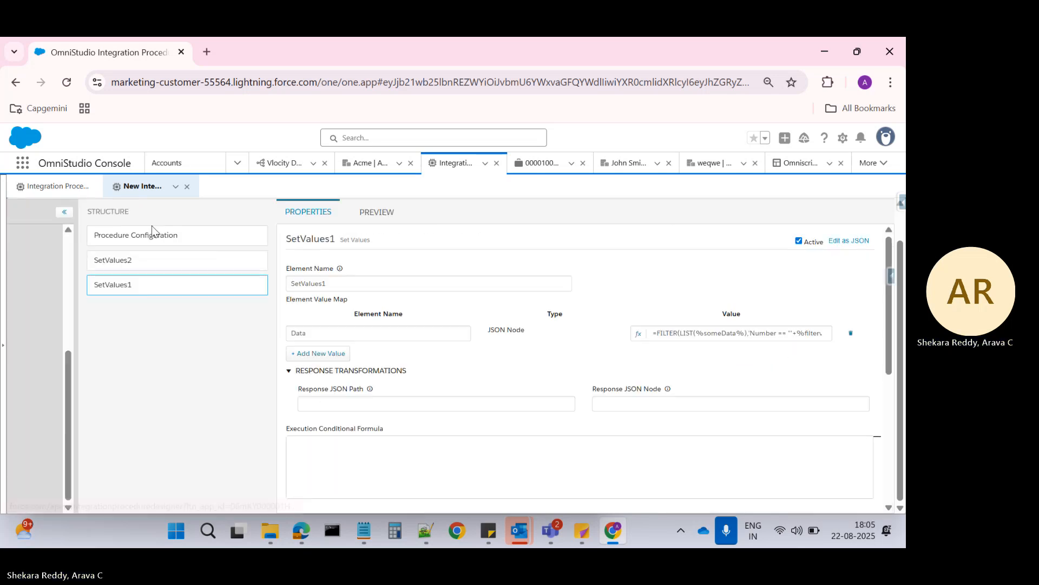
- Set the value of dataTofilter in SetValues2 to 3
left_click(202, 271)
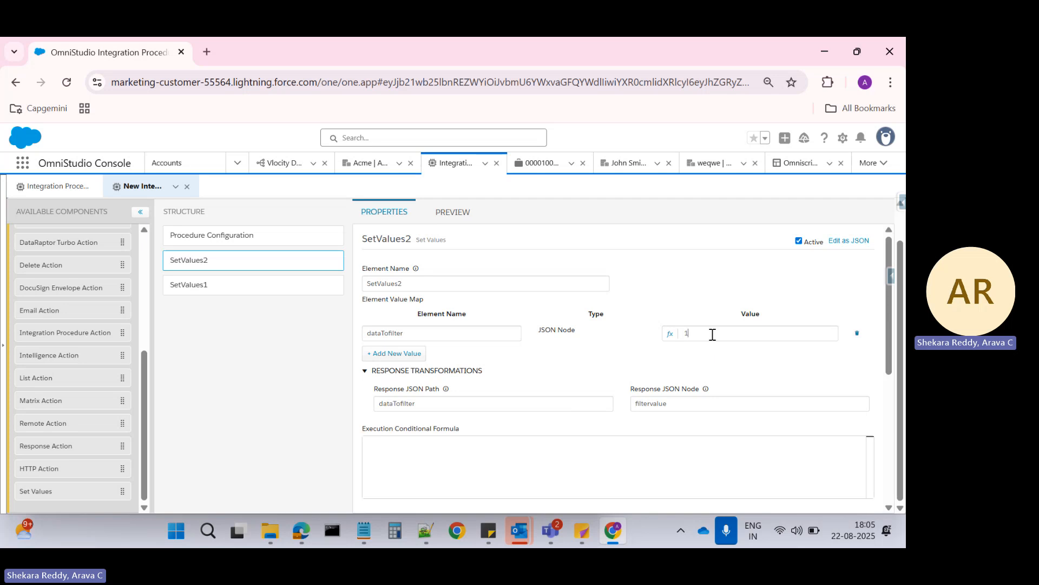
left_click(711, 334)
type("3")
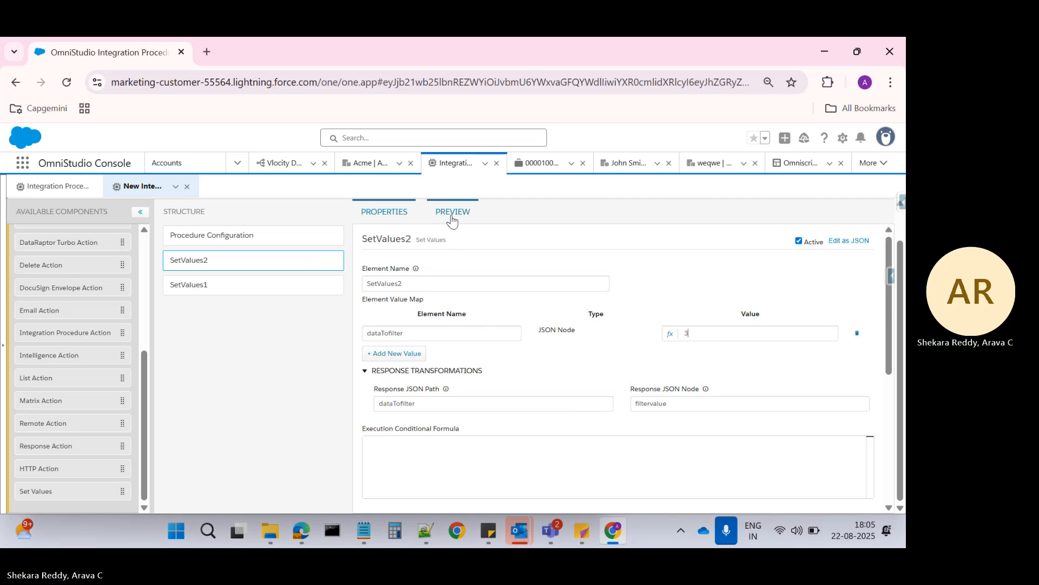
- Execute the preview with the dataTofilter value of 3, examine the response, and return to SetValues2's properties
left_click(452, 212)
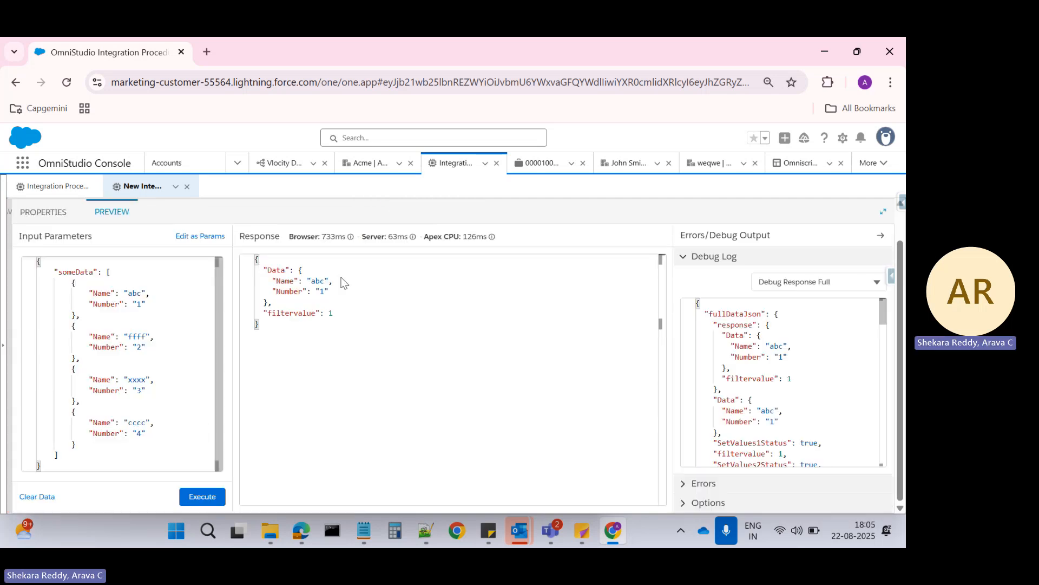
left_click(202, 497)
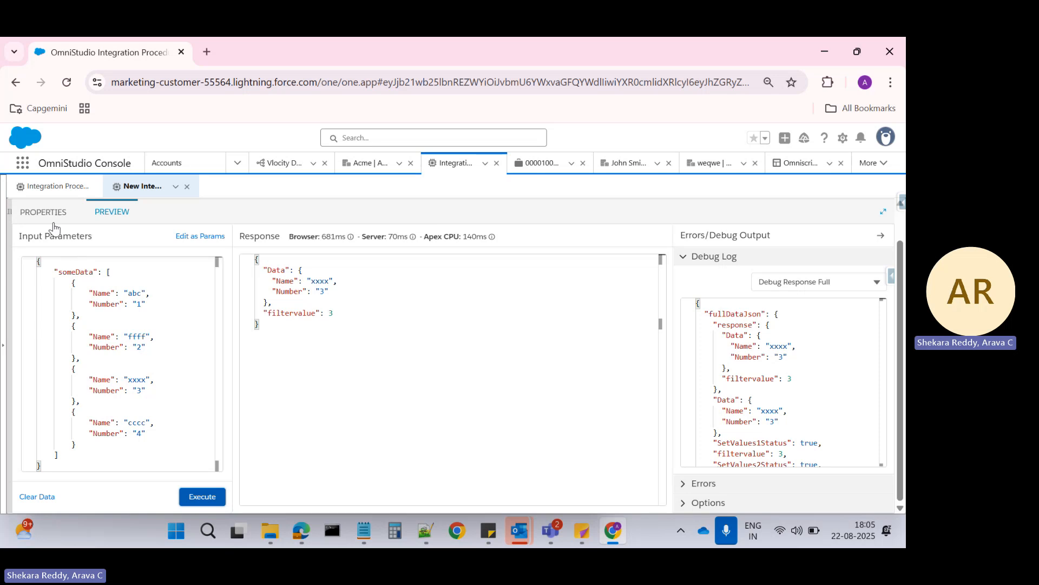
left_click(52, 215)
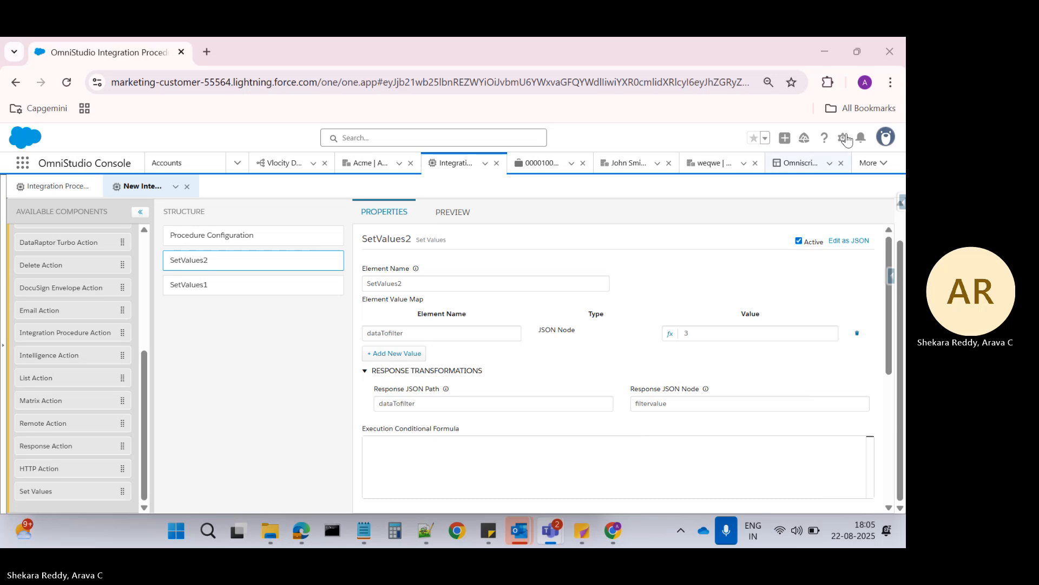
mouse_move(556, 536)
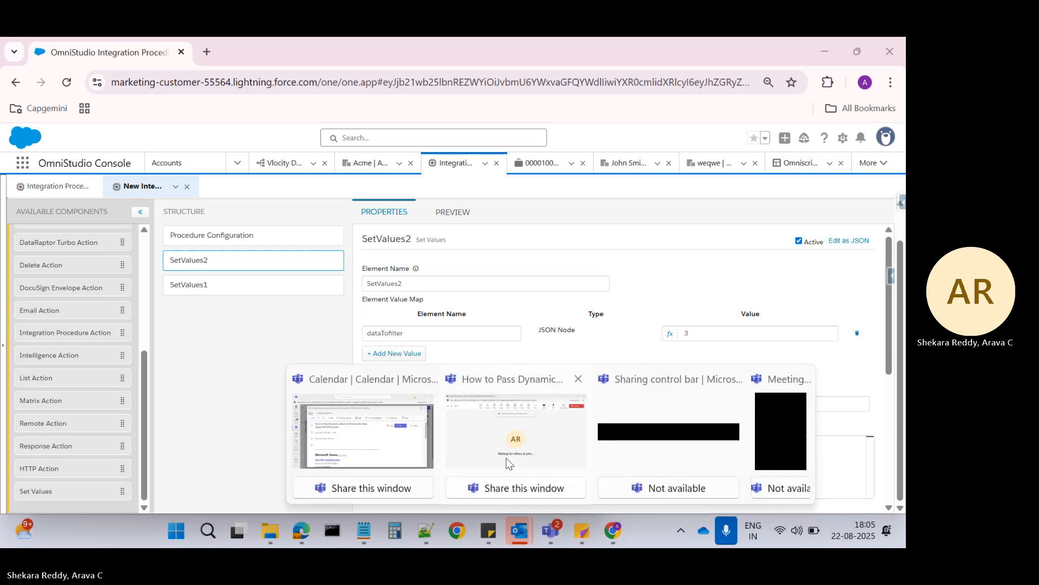